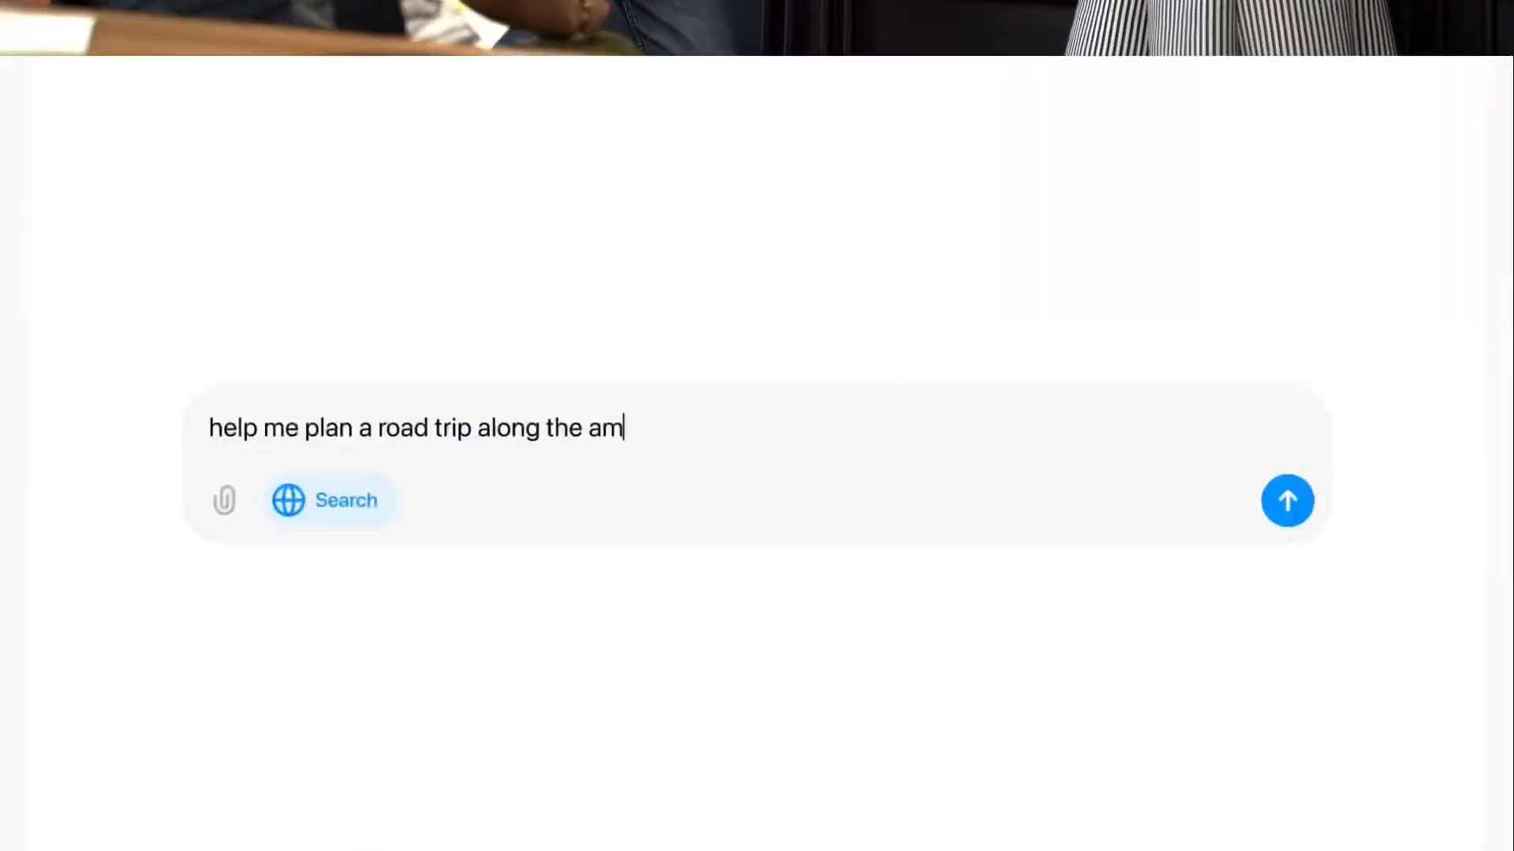
text(alfi coast)
key(Return)
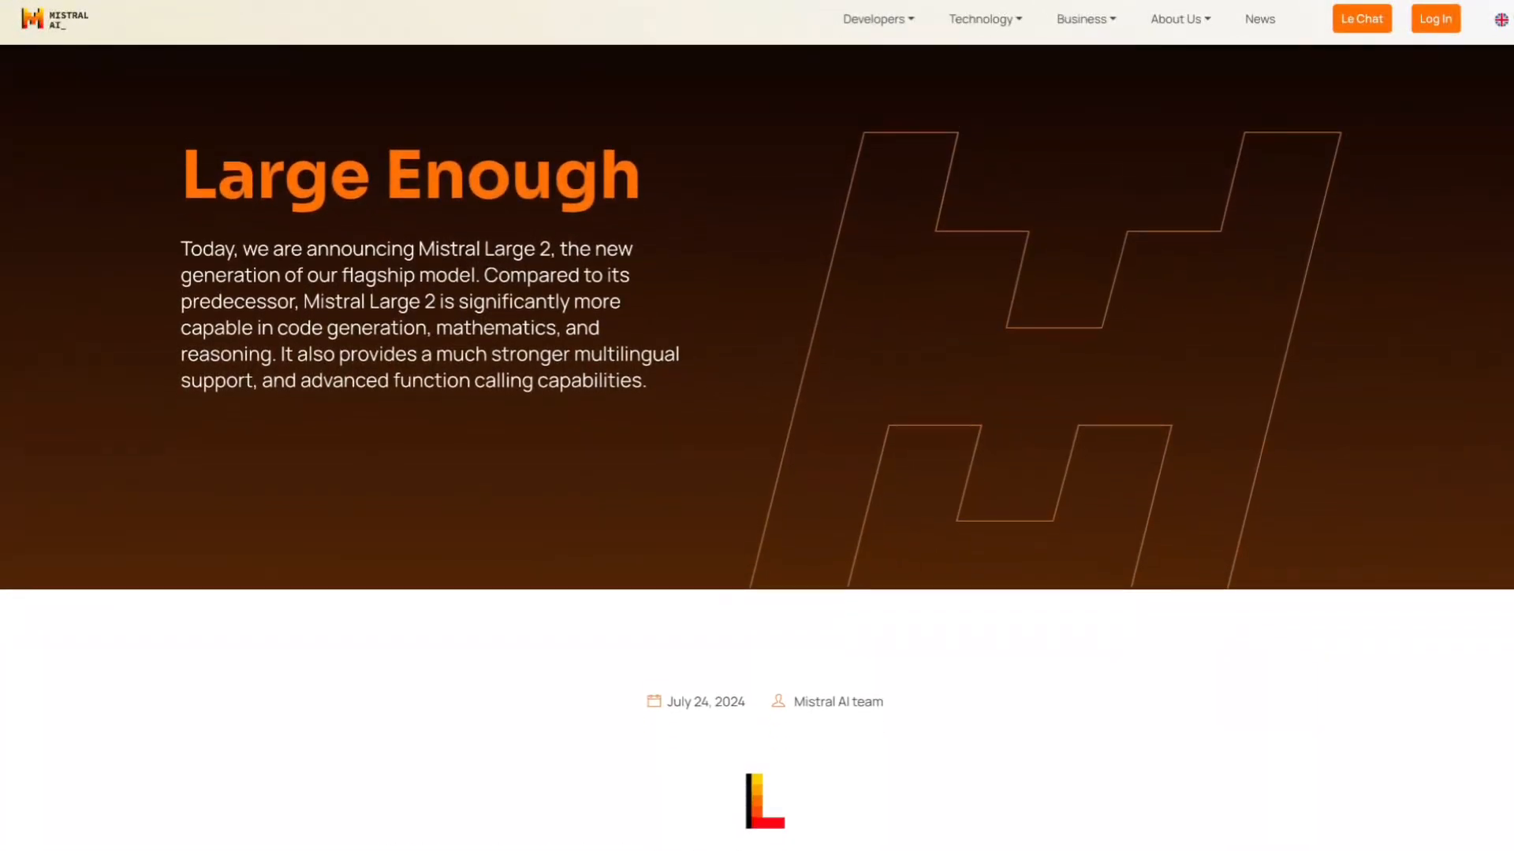
Read through the Mistral Large 2 announcement, including its general performance, code, reasoning and math benchmark sections.
scroll(757, 426, down, 4)
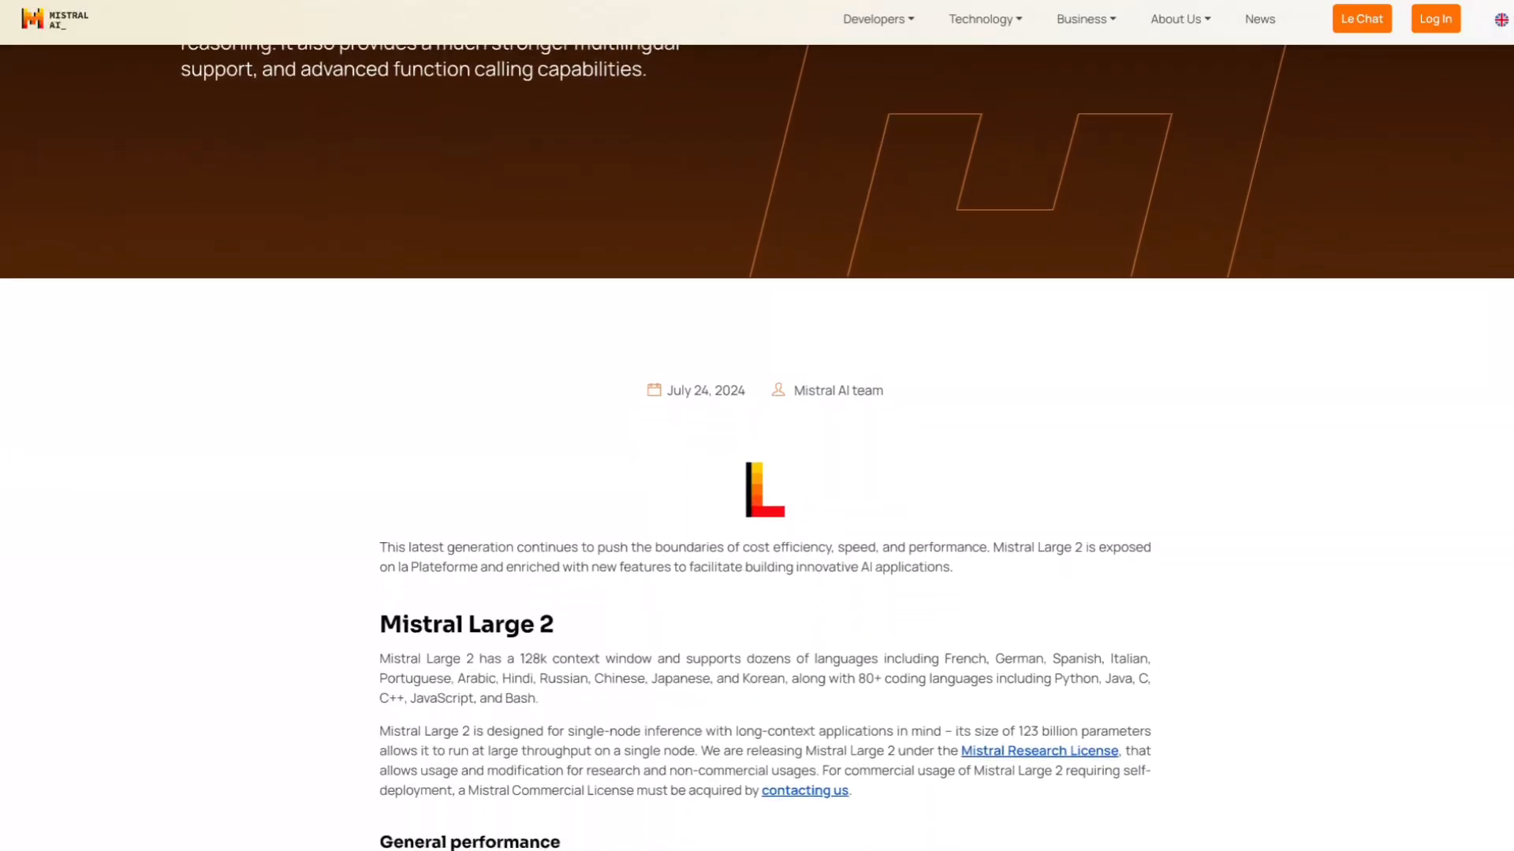
scroll(757, 426, down, 9)
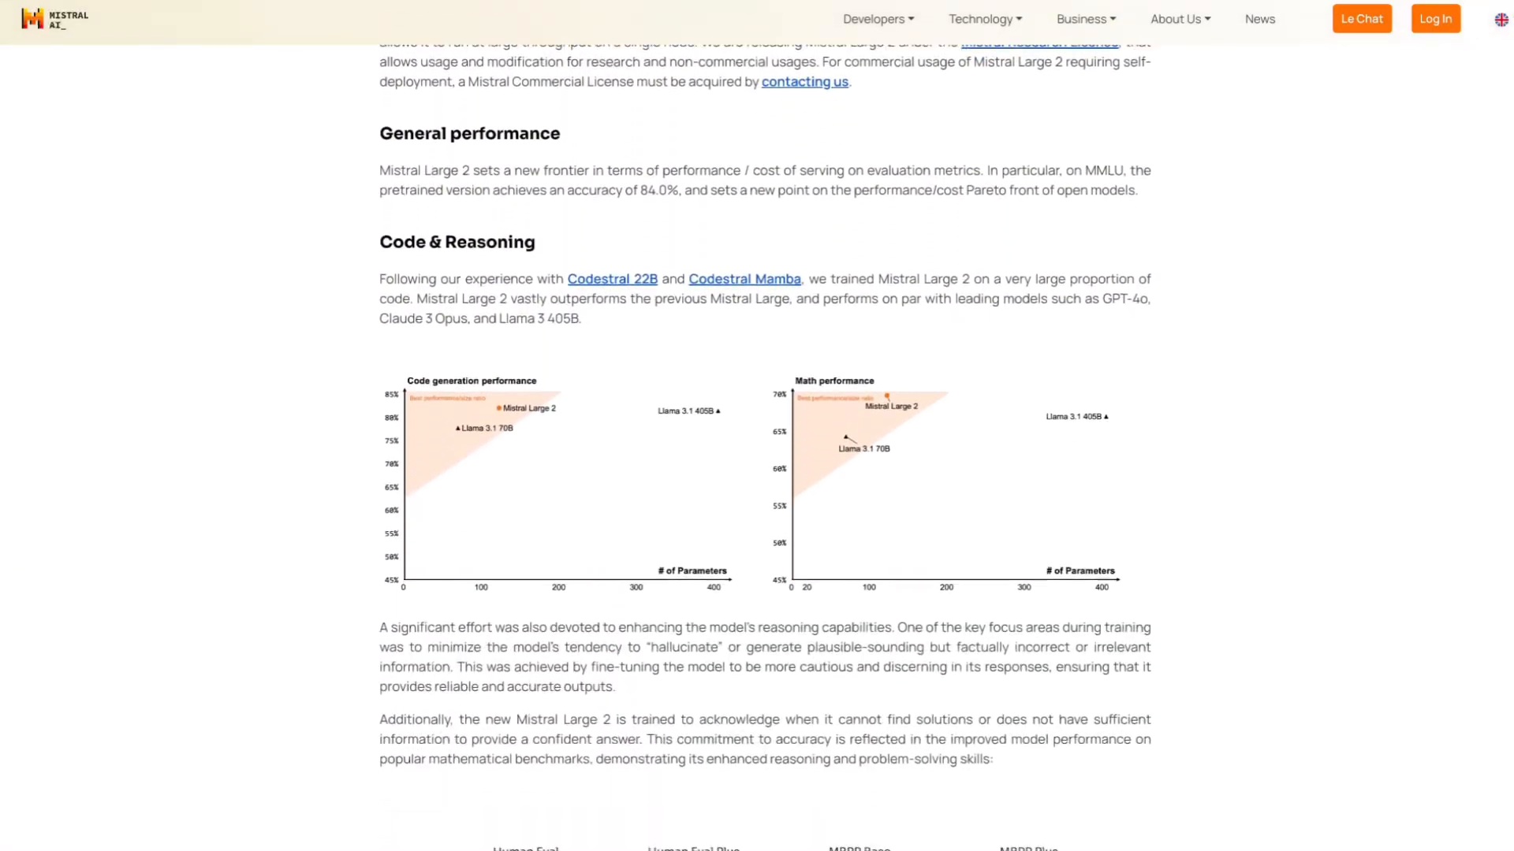
scroll(757, 426, down, 7)
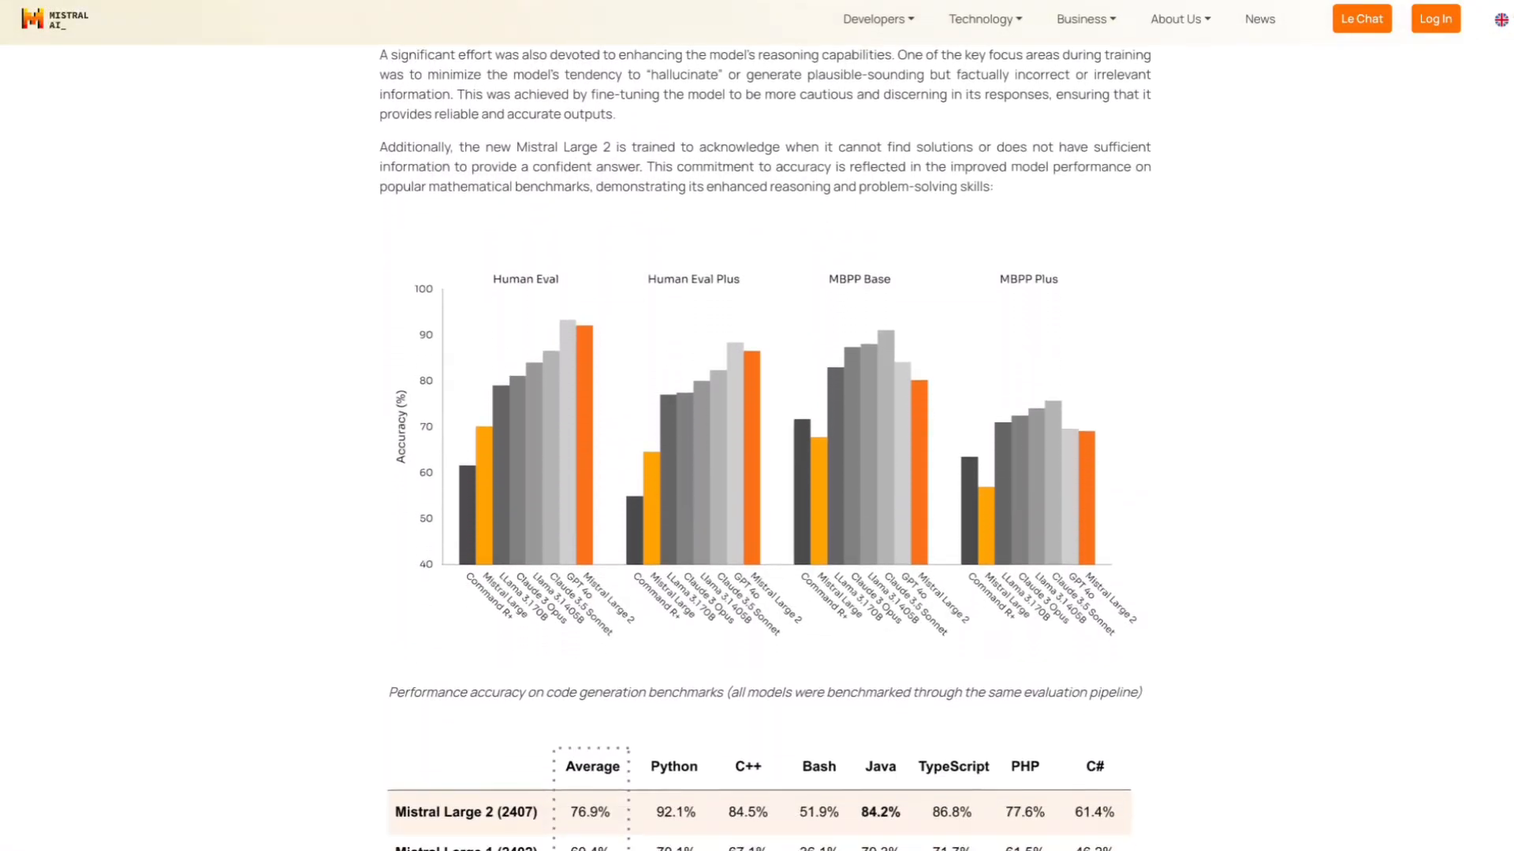
scroll(757, 425, down, 5)
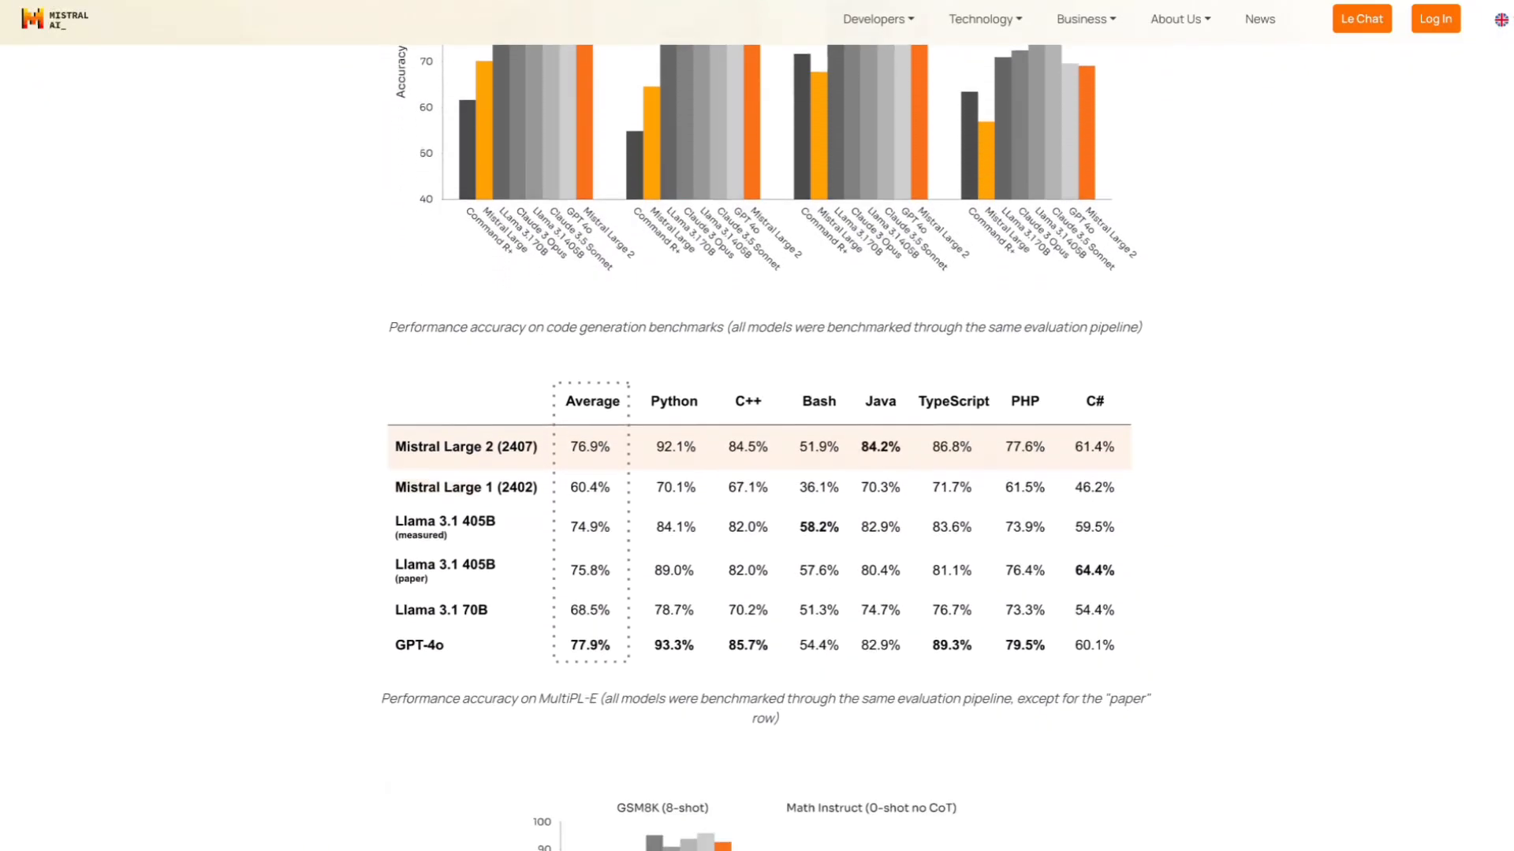
scroll(757, 426, down, 7)
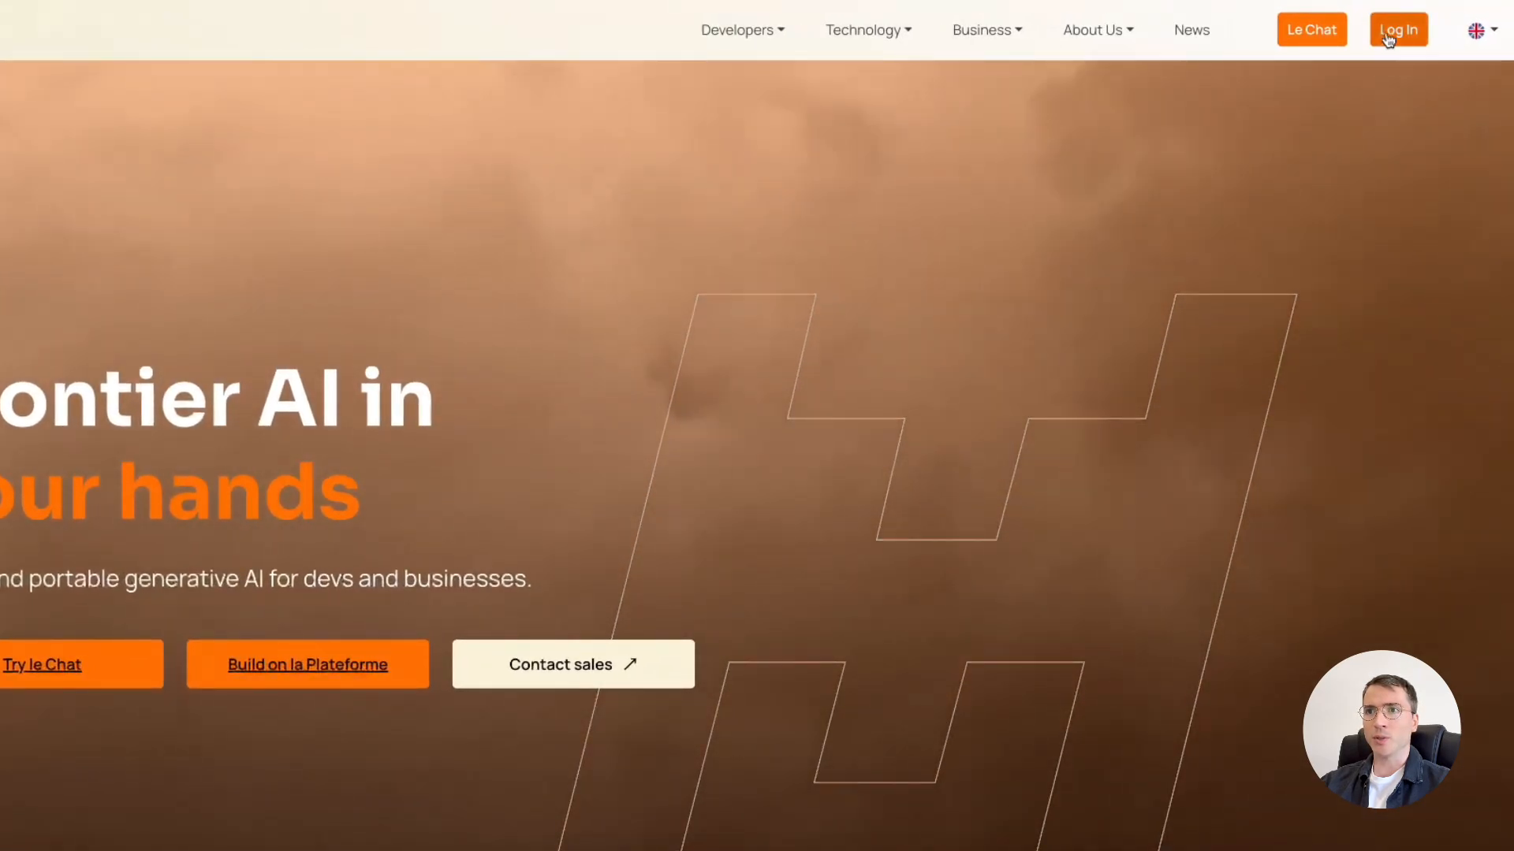
Log in to Mistral AI with the Google account and open Le Chat.
click(1388, 33)
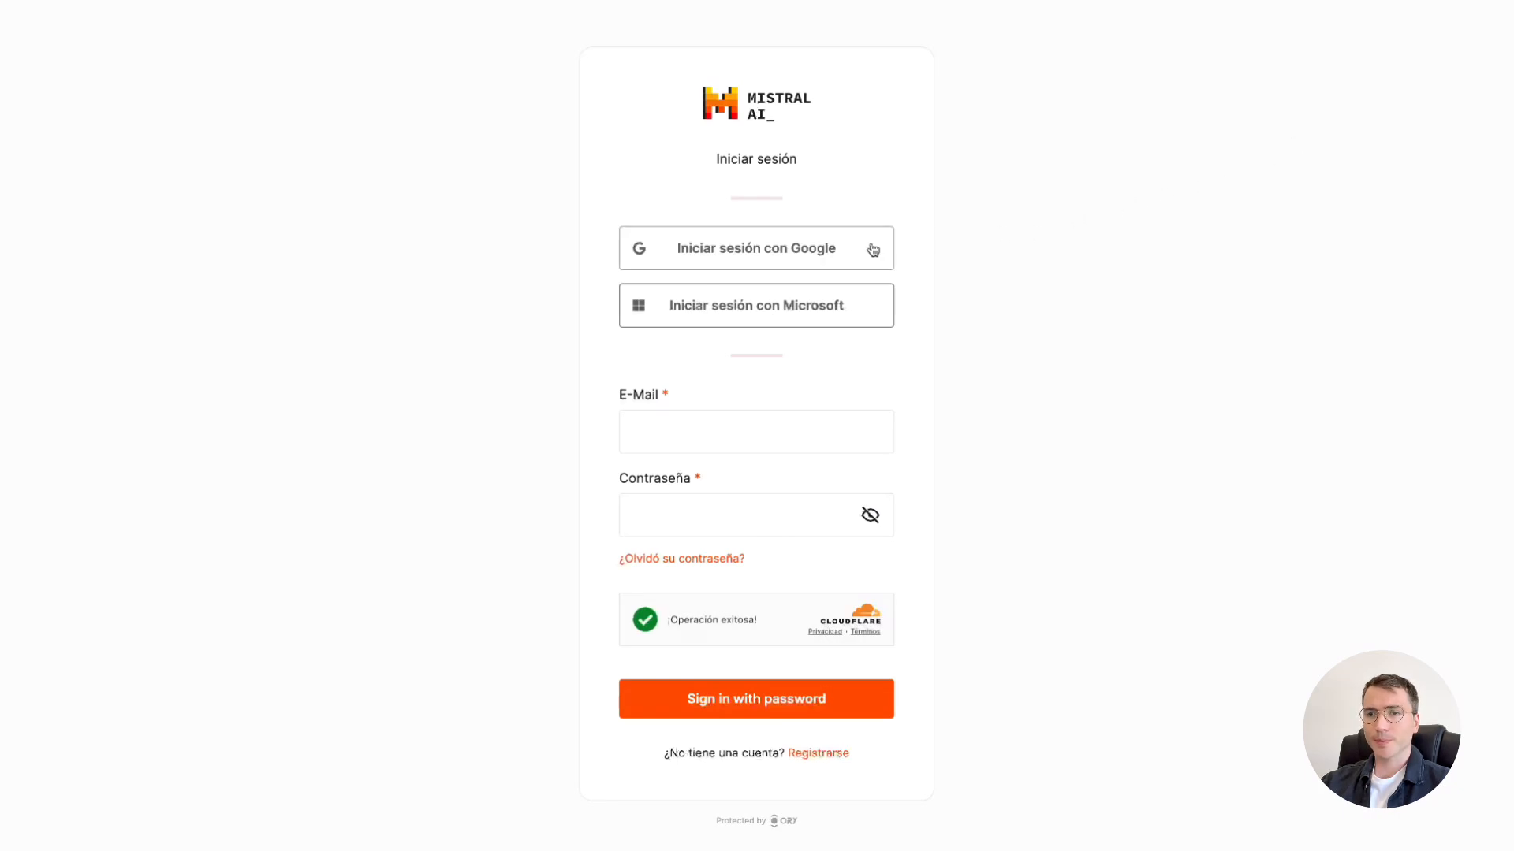
click(873, 250)
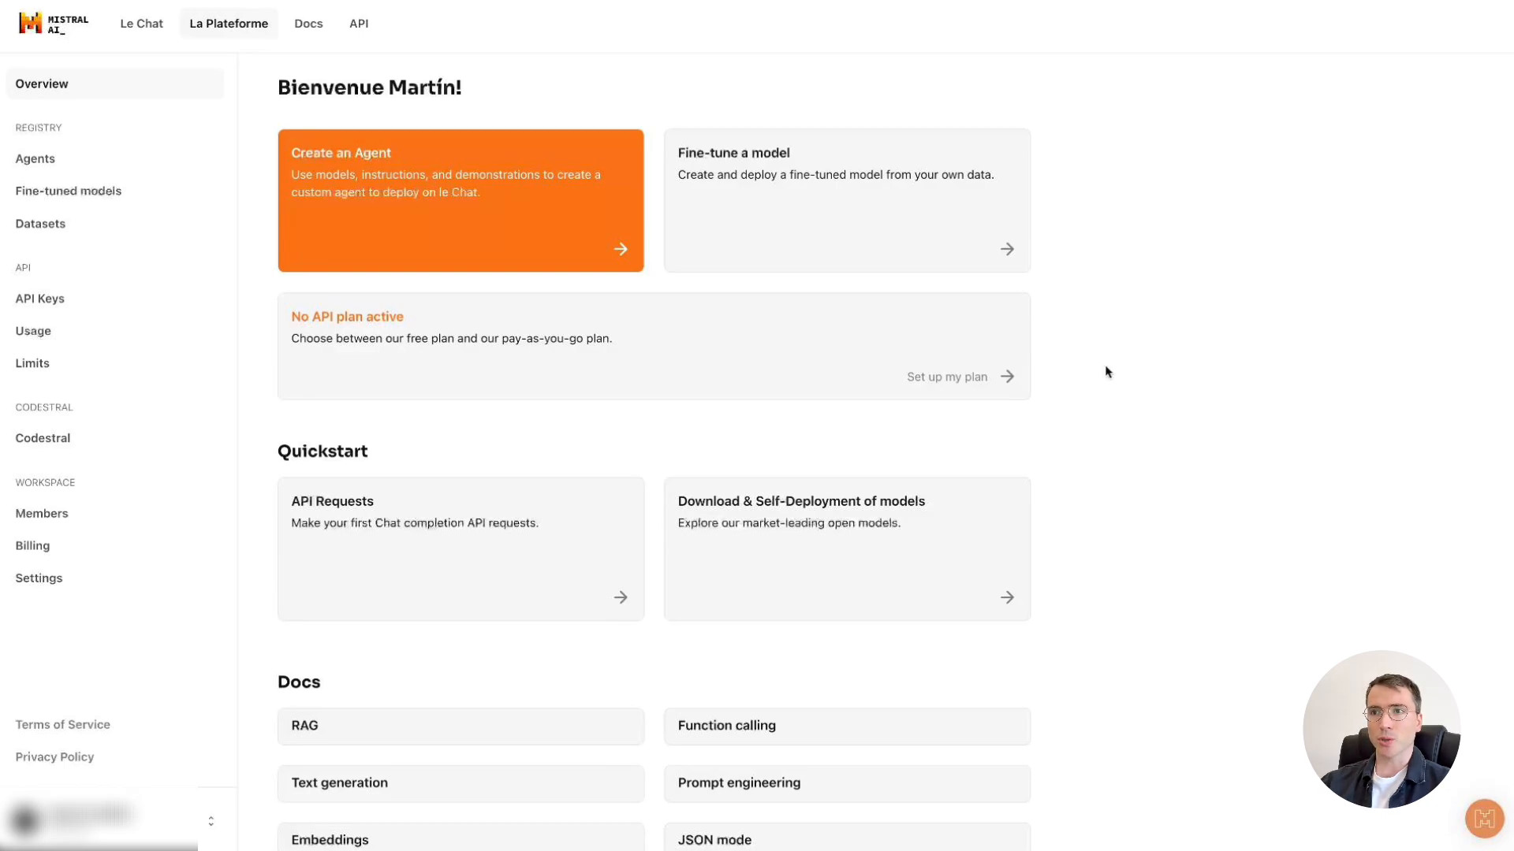
click(154, 27)
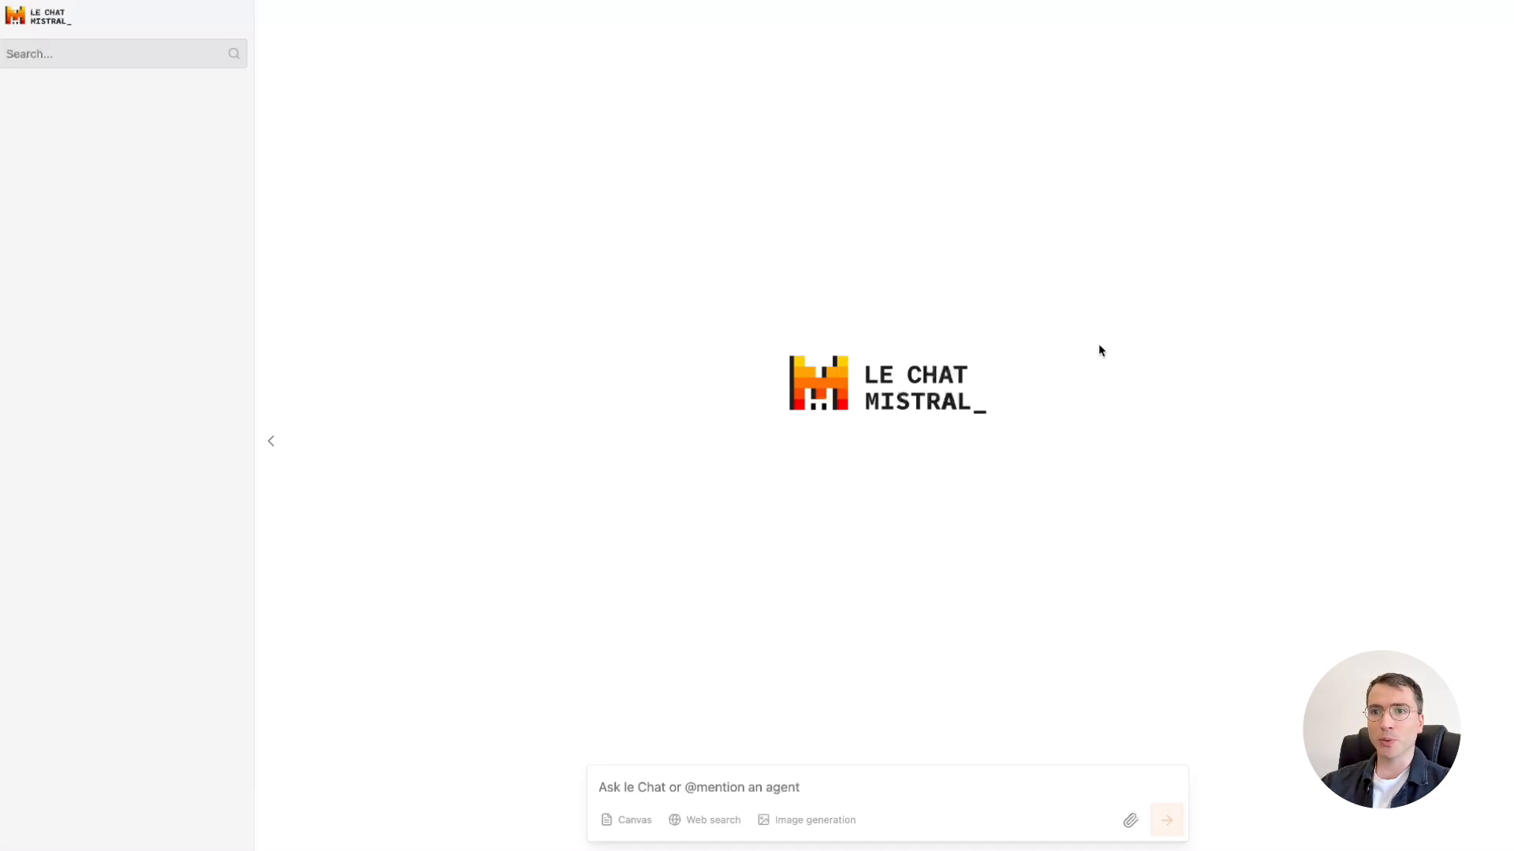
Ask Le Chat "Cuál es la montaña más alta del mundo?".
text(Cuál es la montaña más alta de)
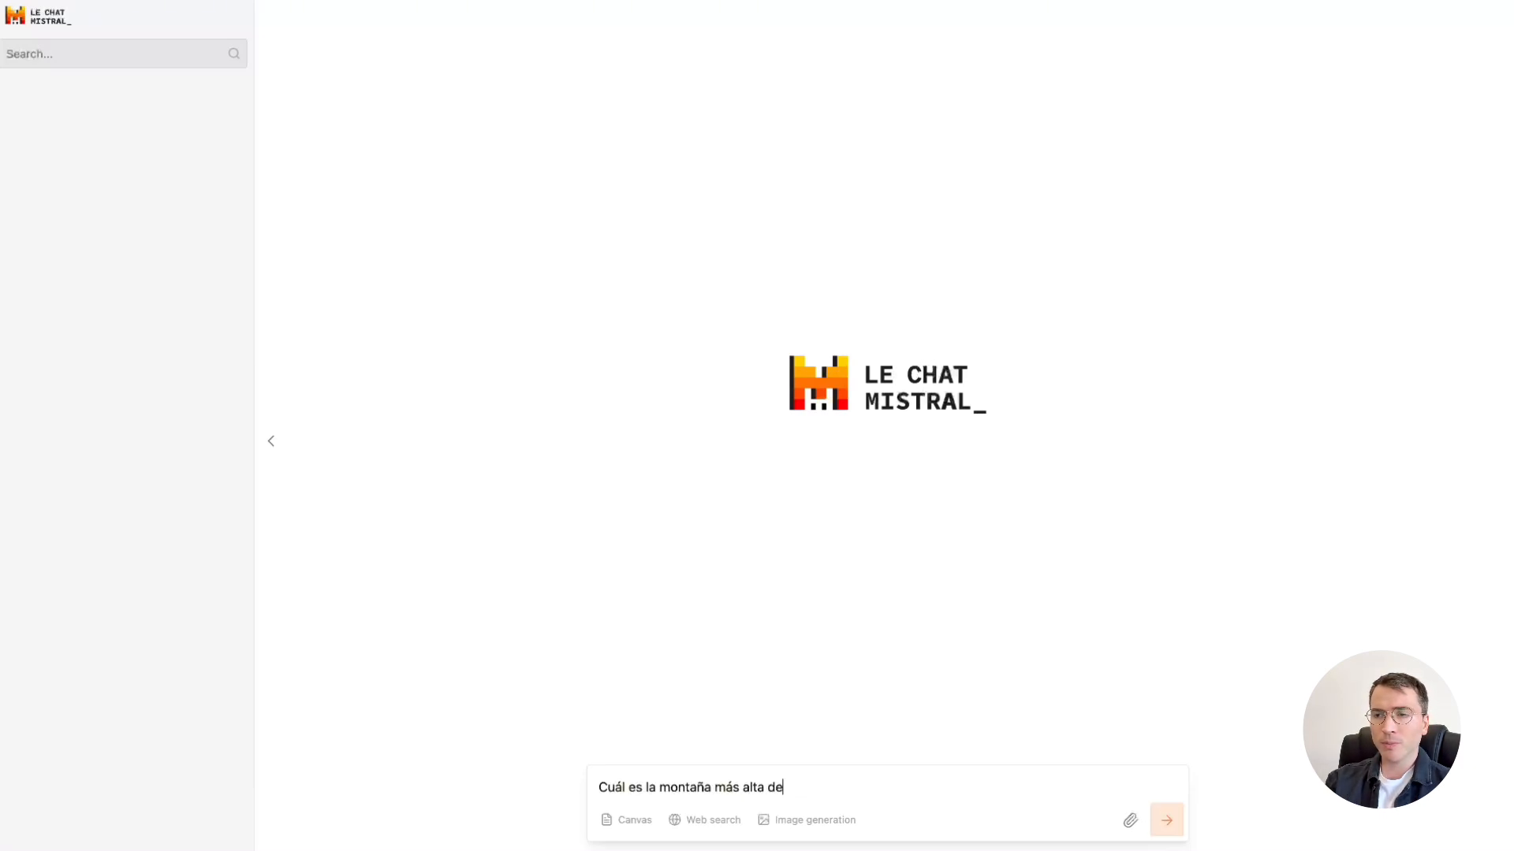
text(l mundo?)
key(Return)
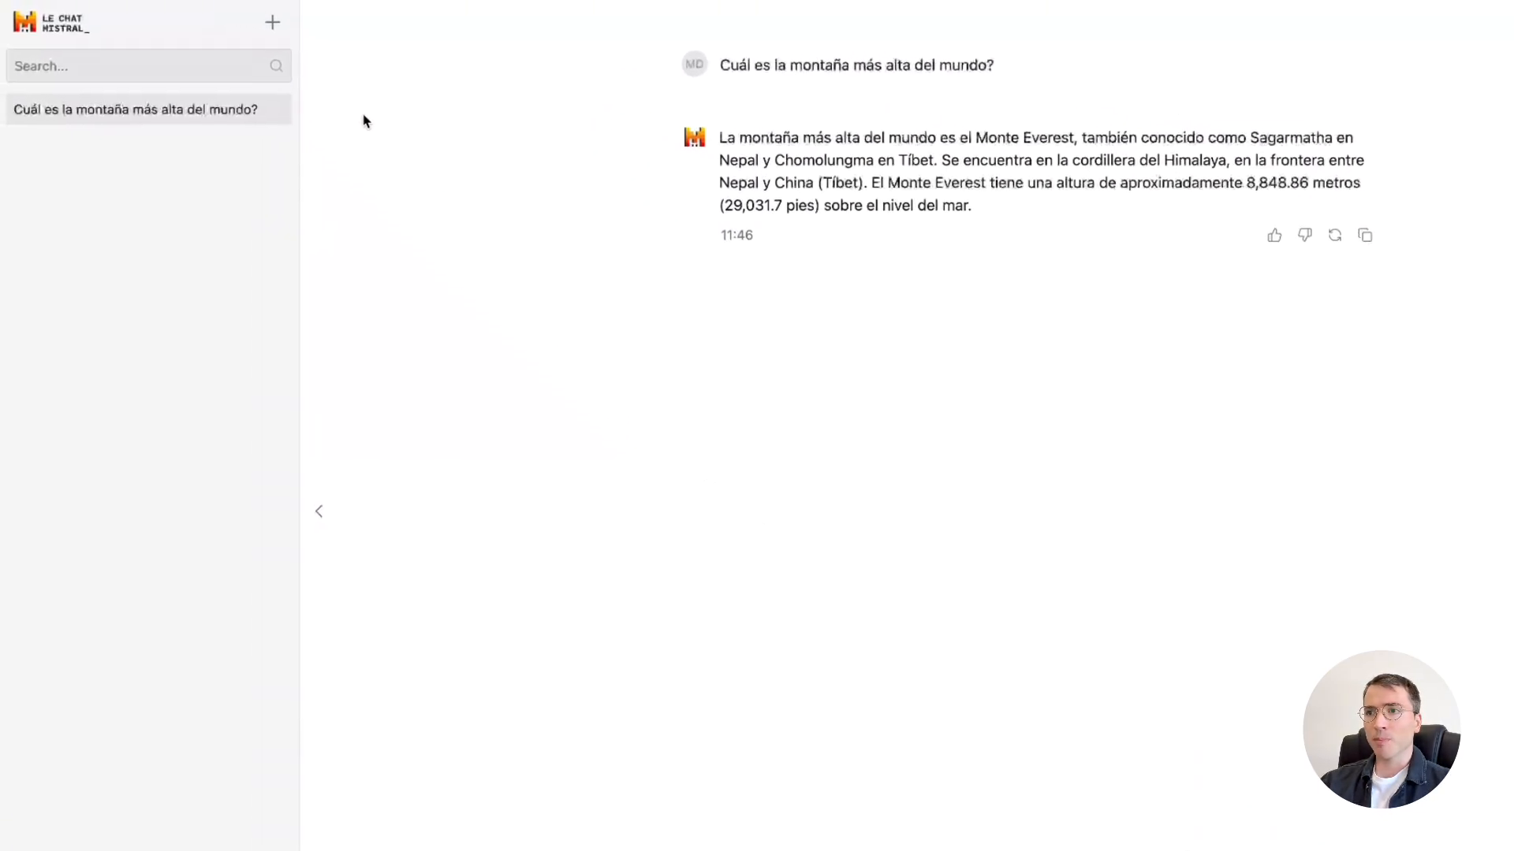
Start a new chat with Canvas enabled and send the request "Ayudame a crear un artículo sobre inteligencia artificial".
click(284, 33)
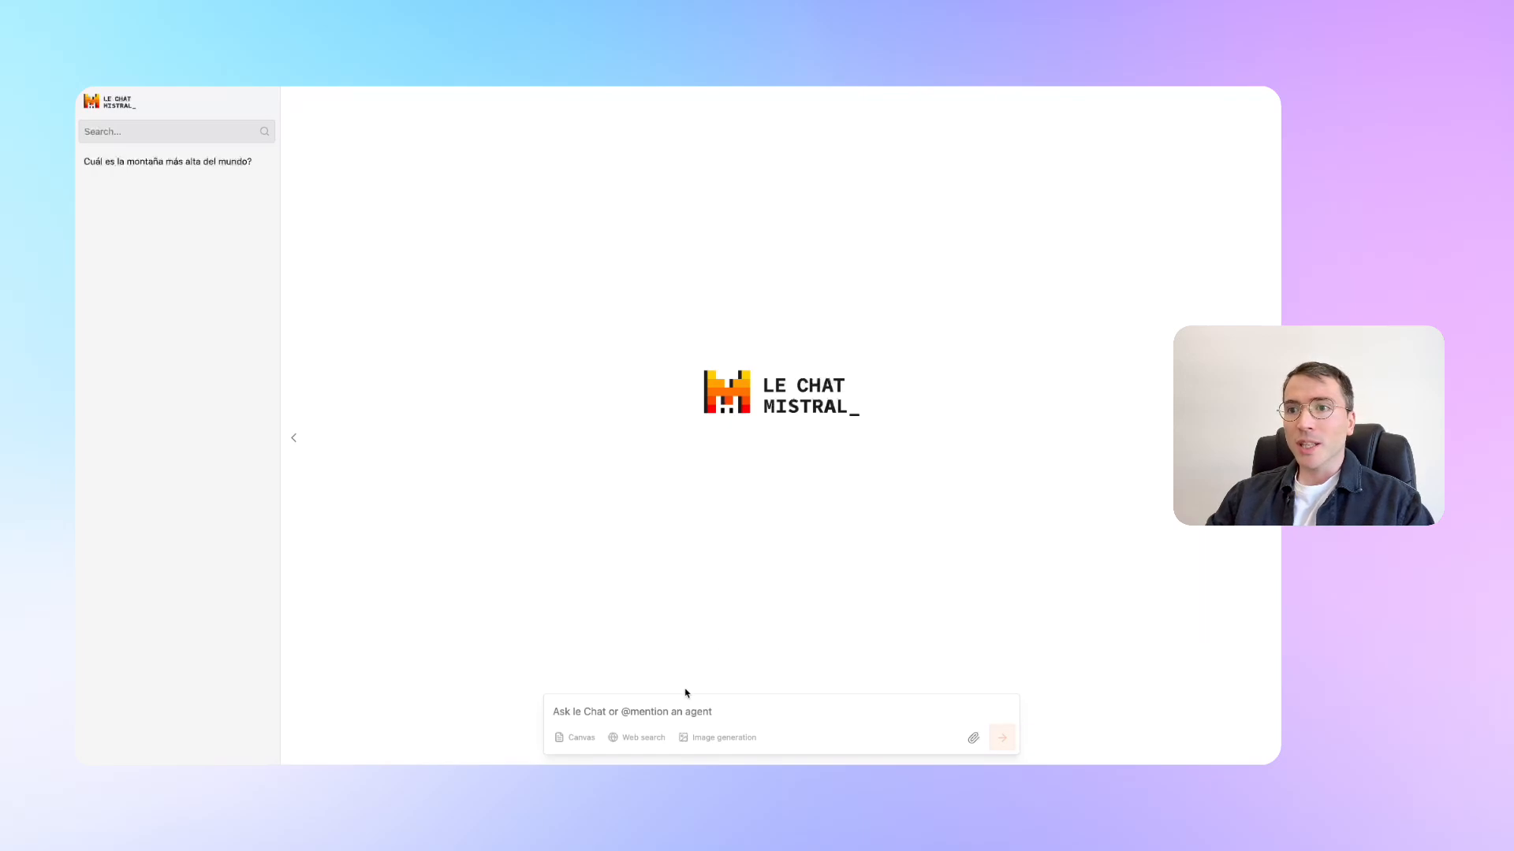
click(576, 736)
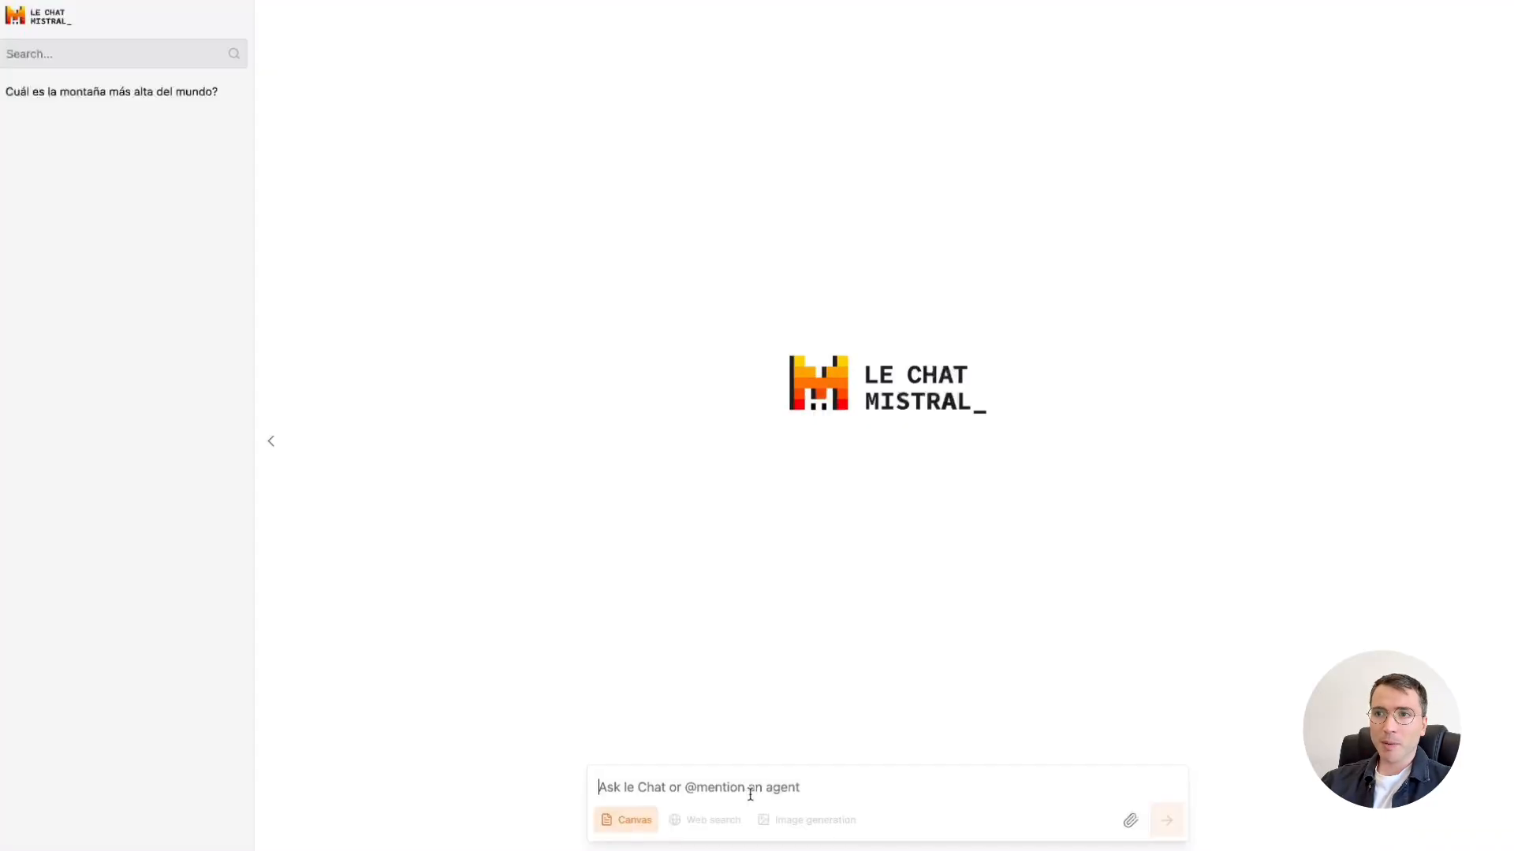
text(Ayudame a crear un artículo sobre inteligencia artificial)
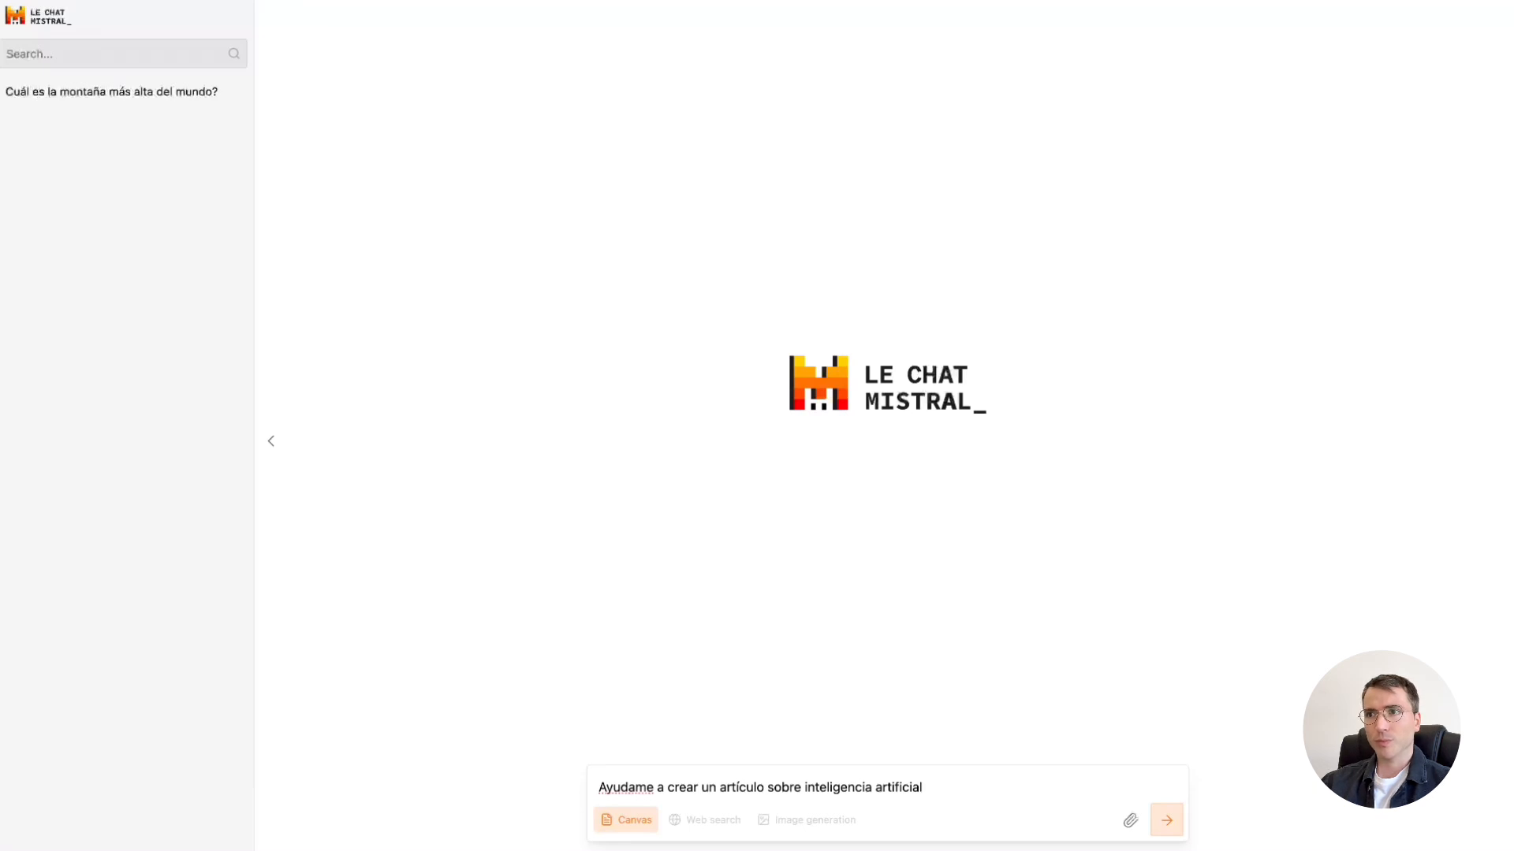
key(Return)
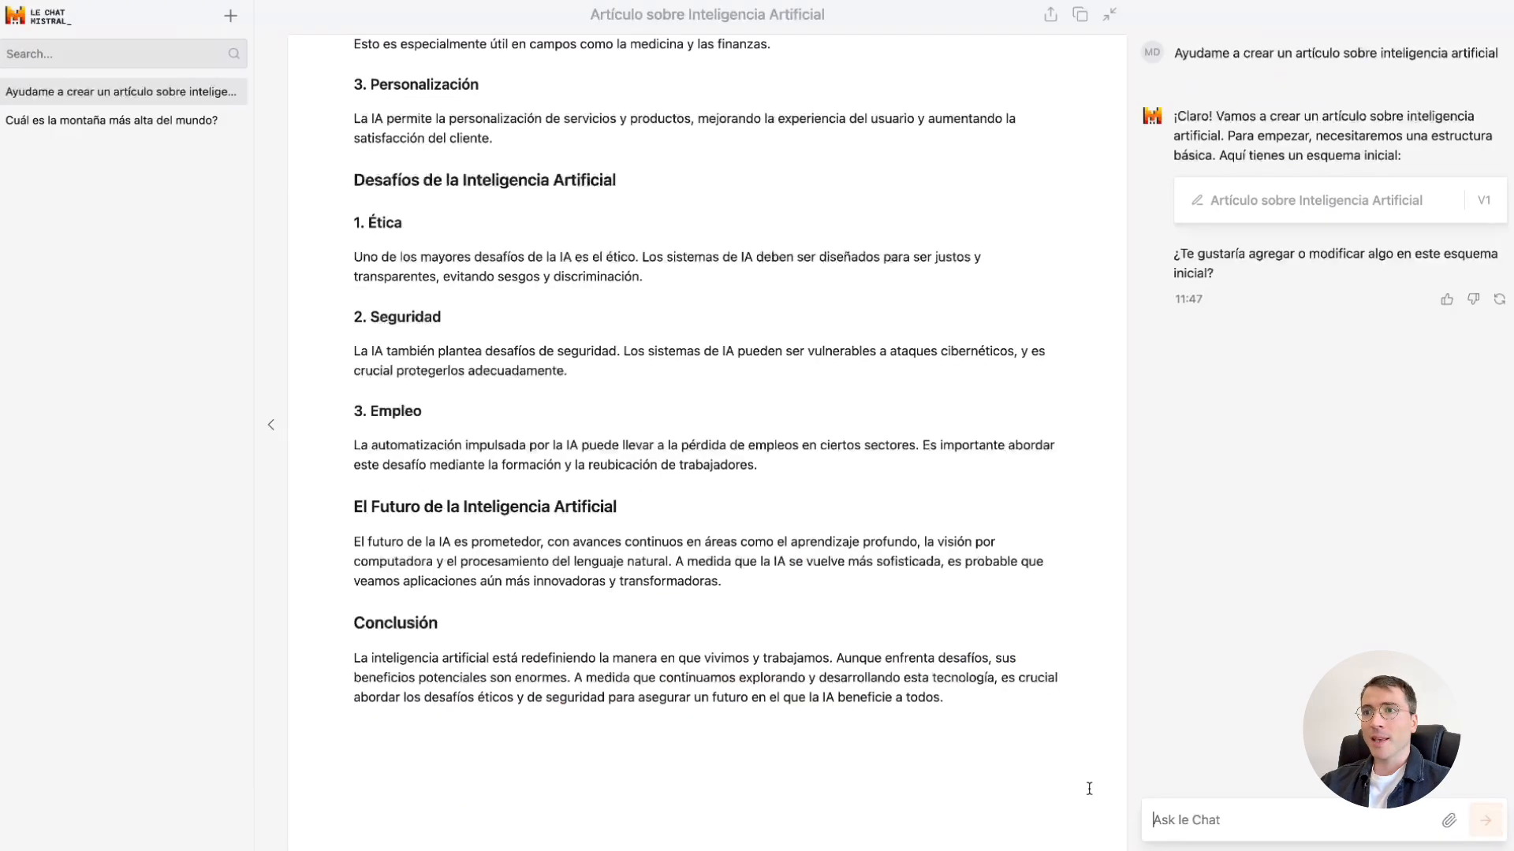
Select the paragraph under Conclusión in the article and request the edit "Agrega una reflexión final".
drag(1007, 713, 352, 657)
click(584, 622)
text(Agrega)
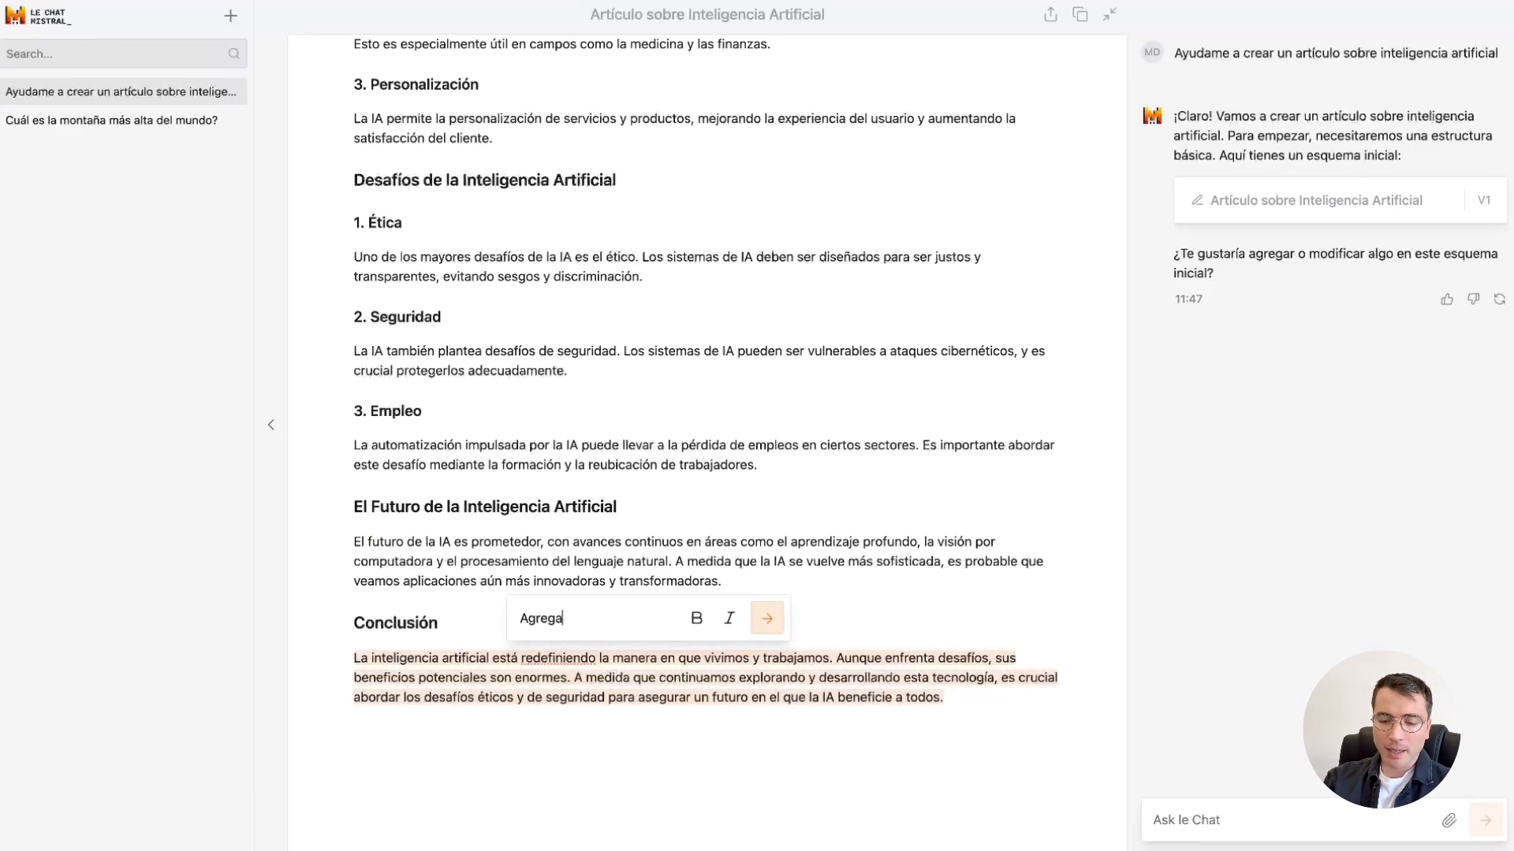
text( una reflexión fina)
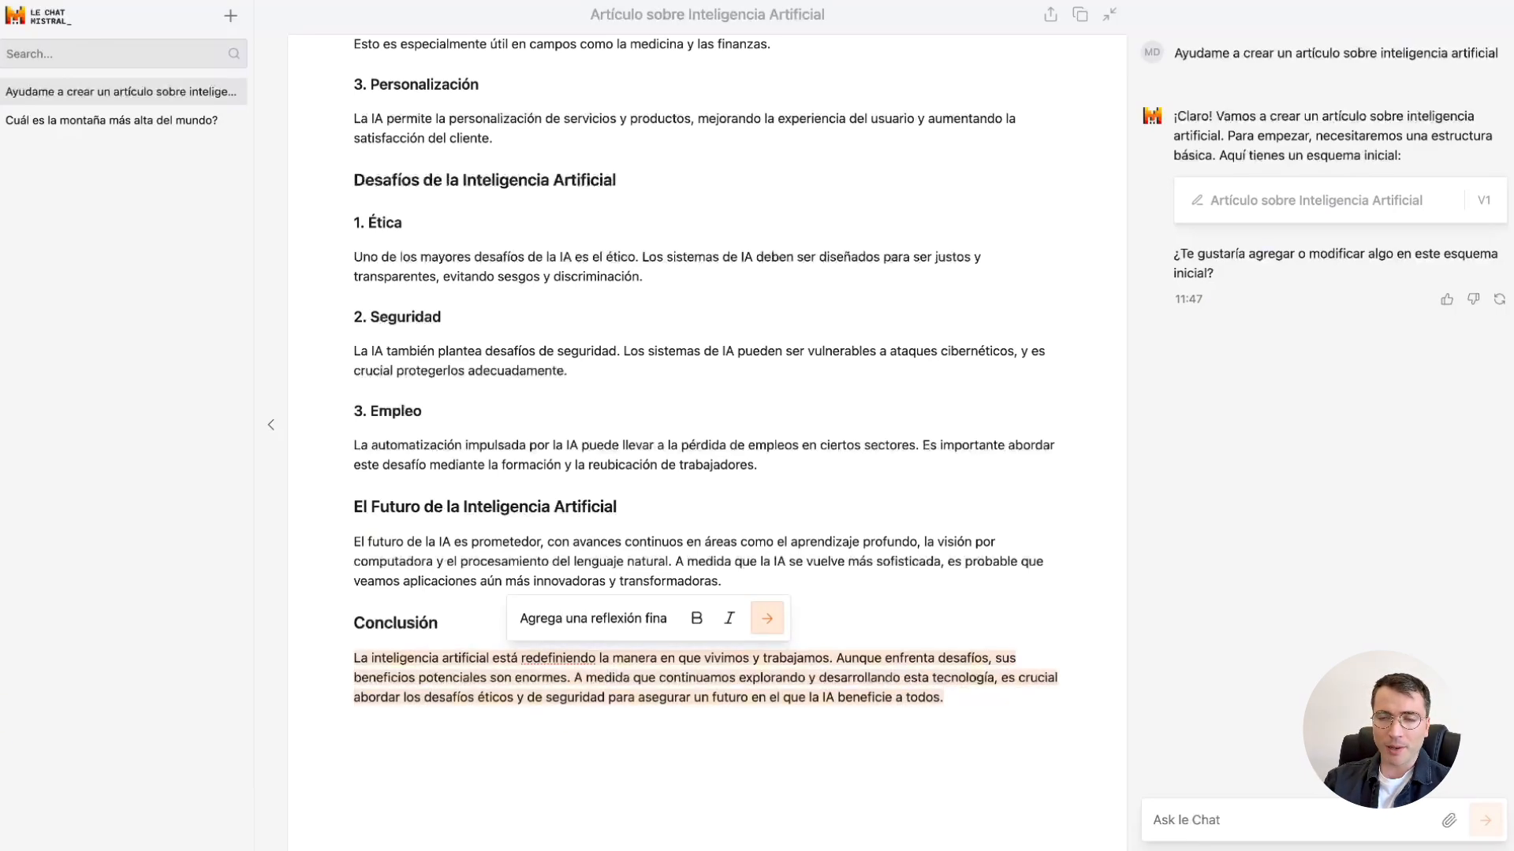
text(l)
key(Return)
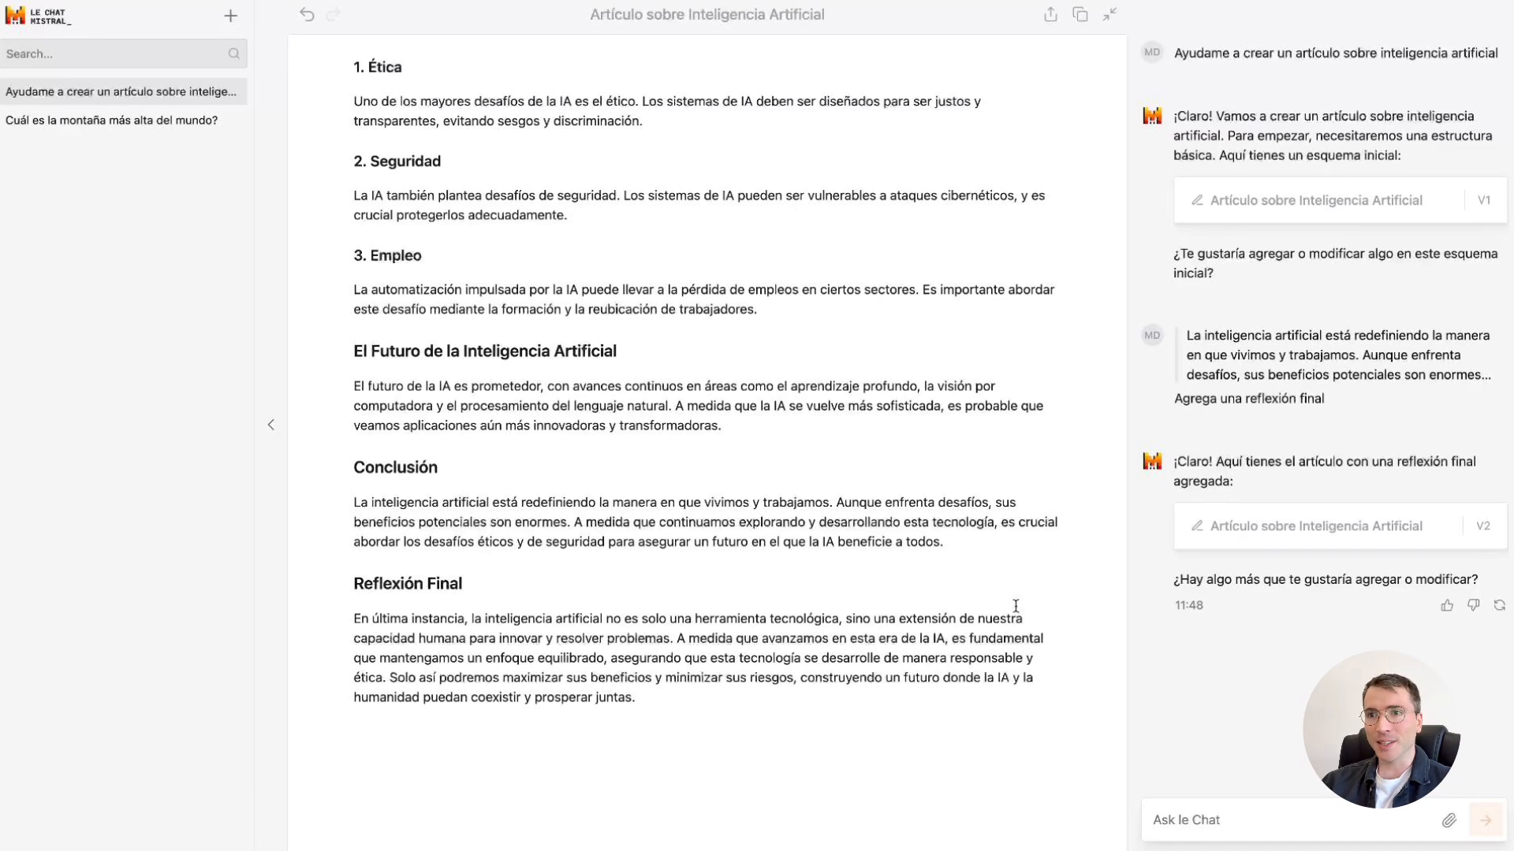
Select the paragraph under "1. Salud" and request the edit "desarrolla en mayor profundidad este apartado".
scroll(1075, 605, up, 20)
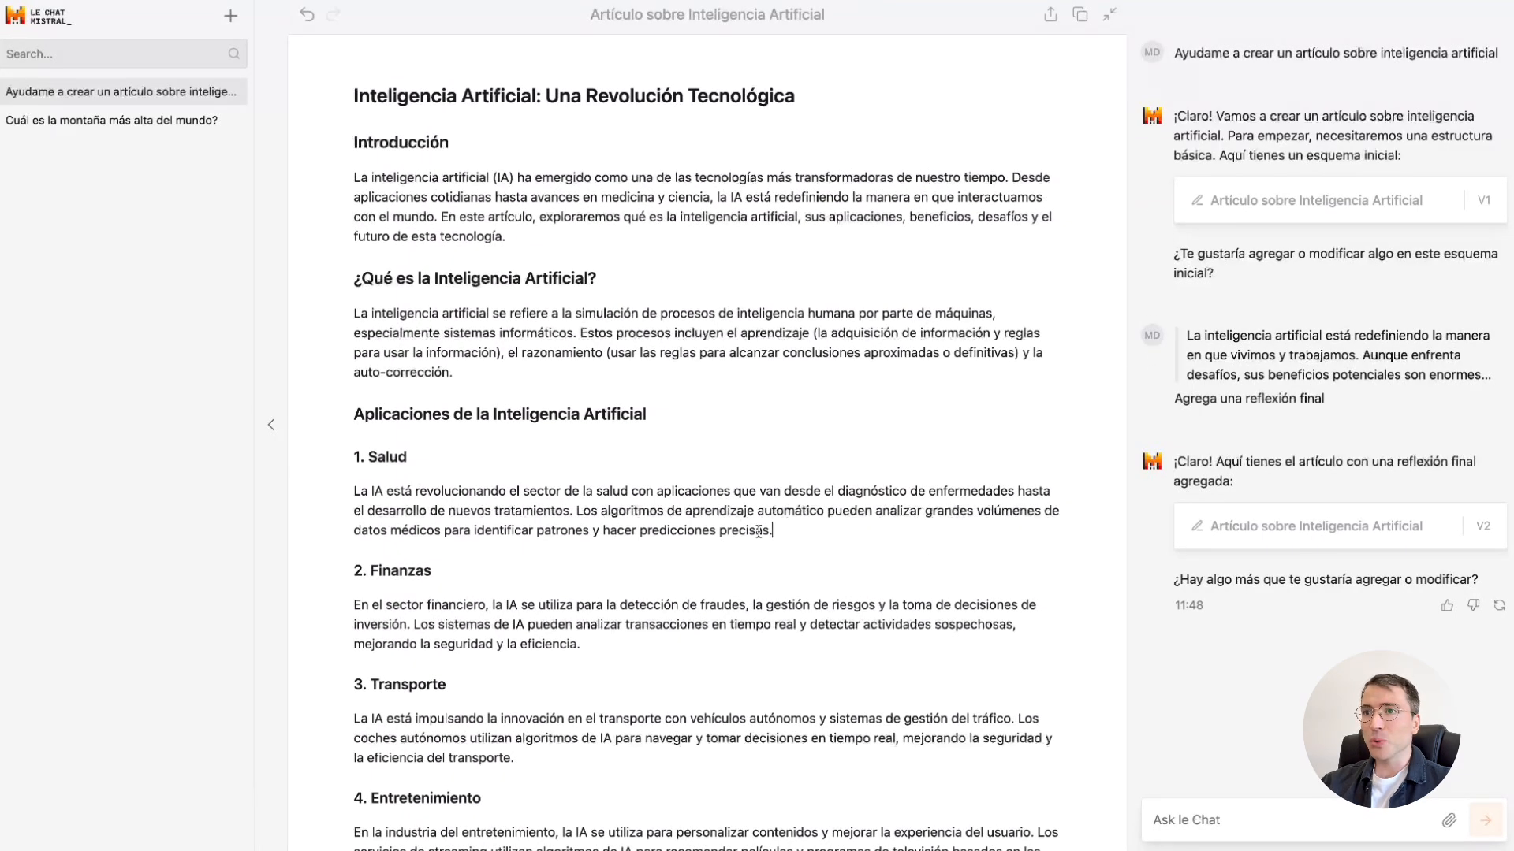
drag(772, 530, 353, 490)
text(desa)
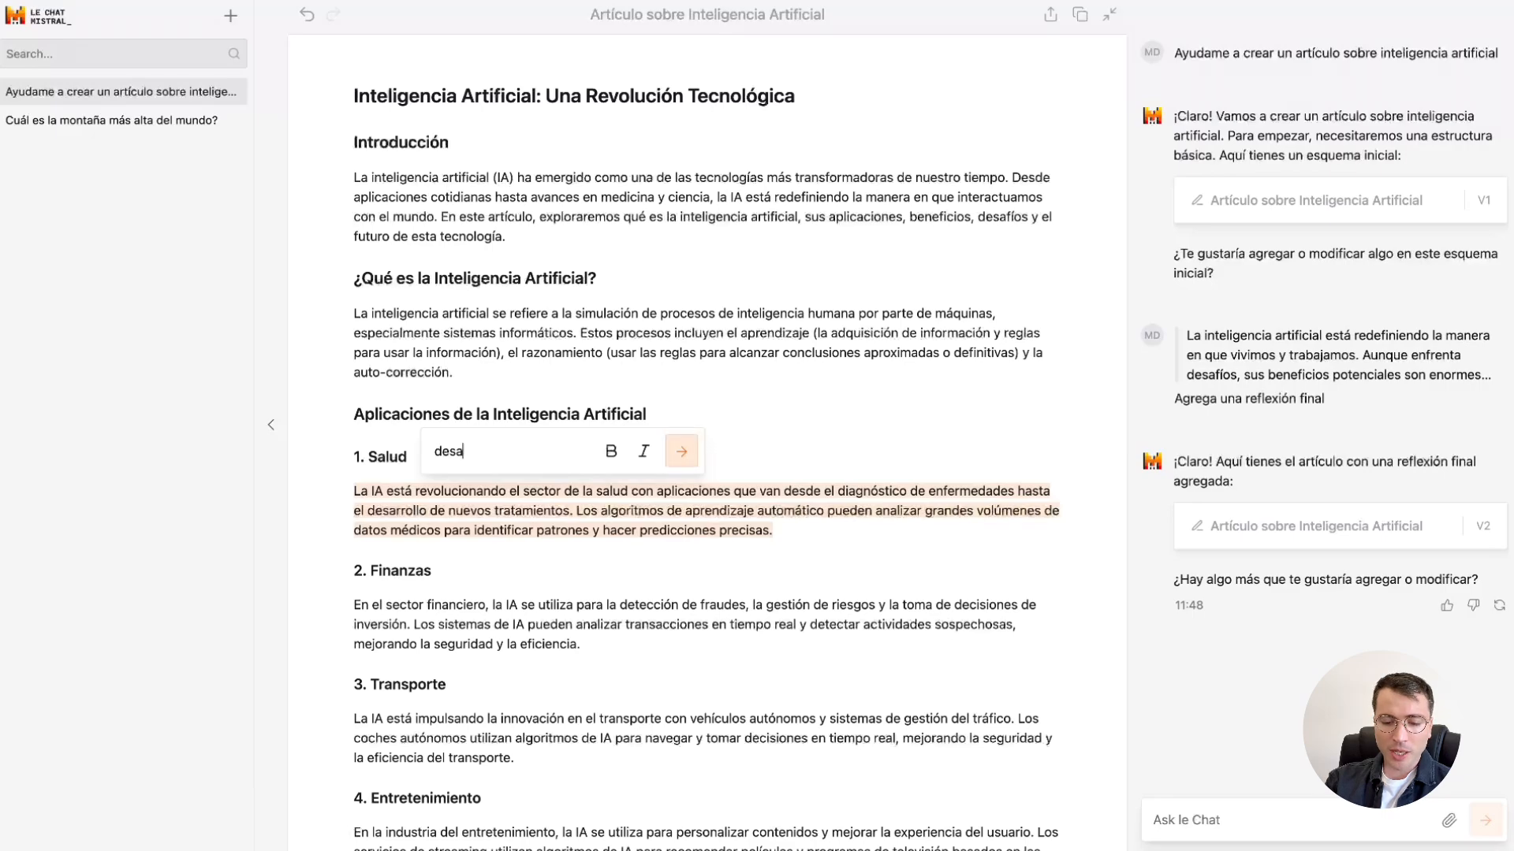
text(rrolla en mayor profundi)
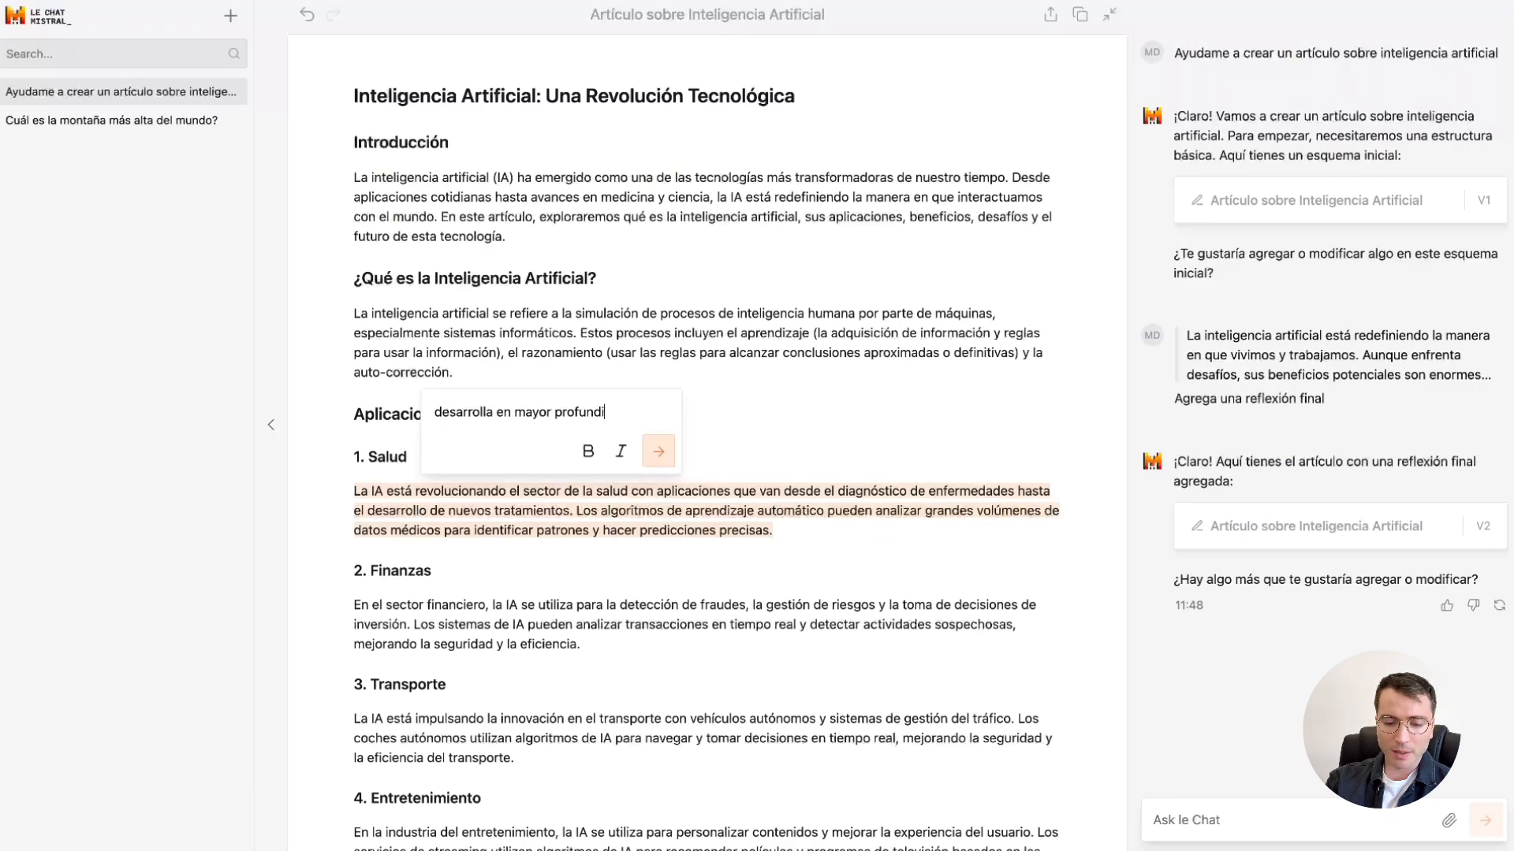
text(dad este apartado)
key(Return)
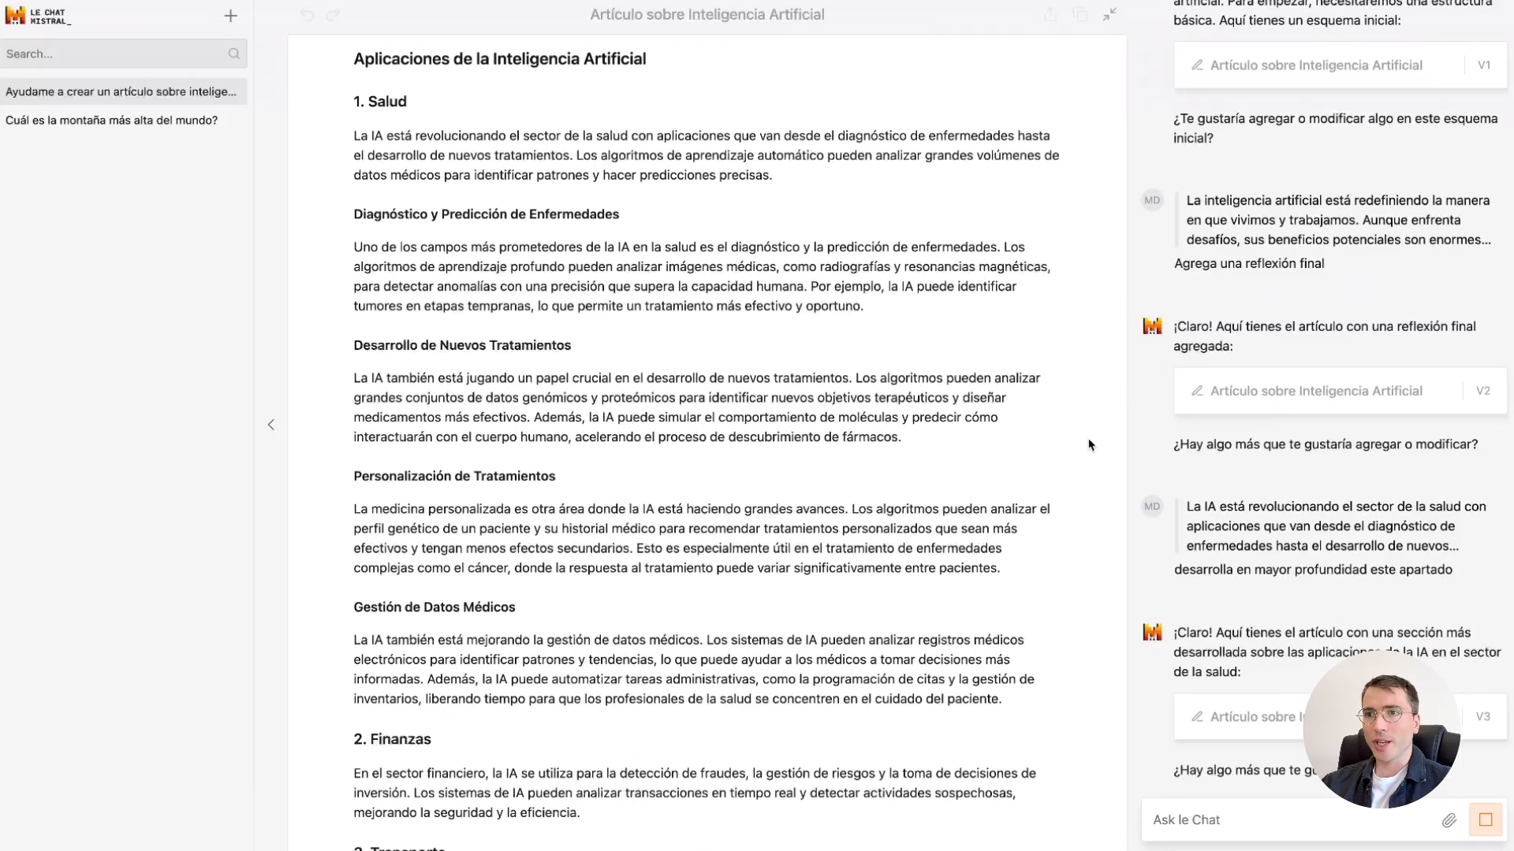
Review the revised article from the expanded Salud section down to Reflexión Final and back to its title.
scroll(1088, 439, down, 15)
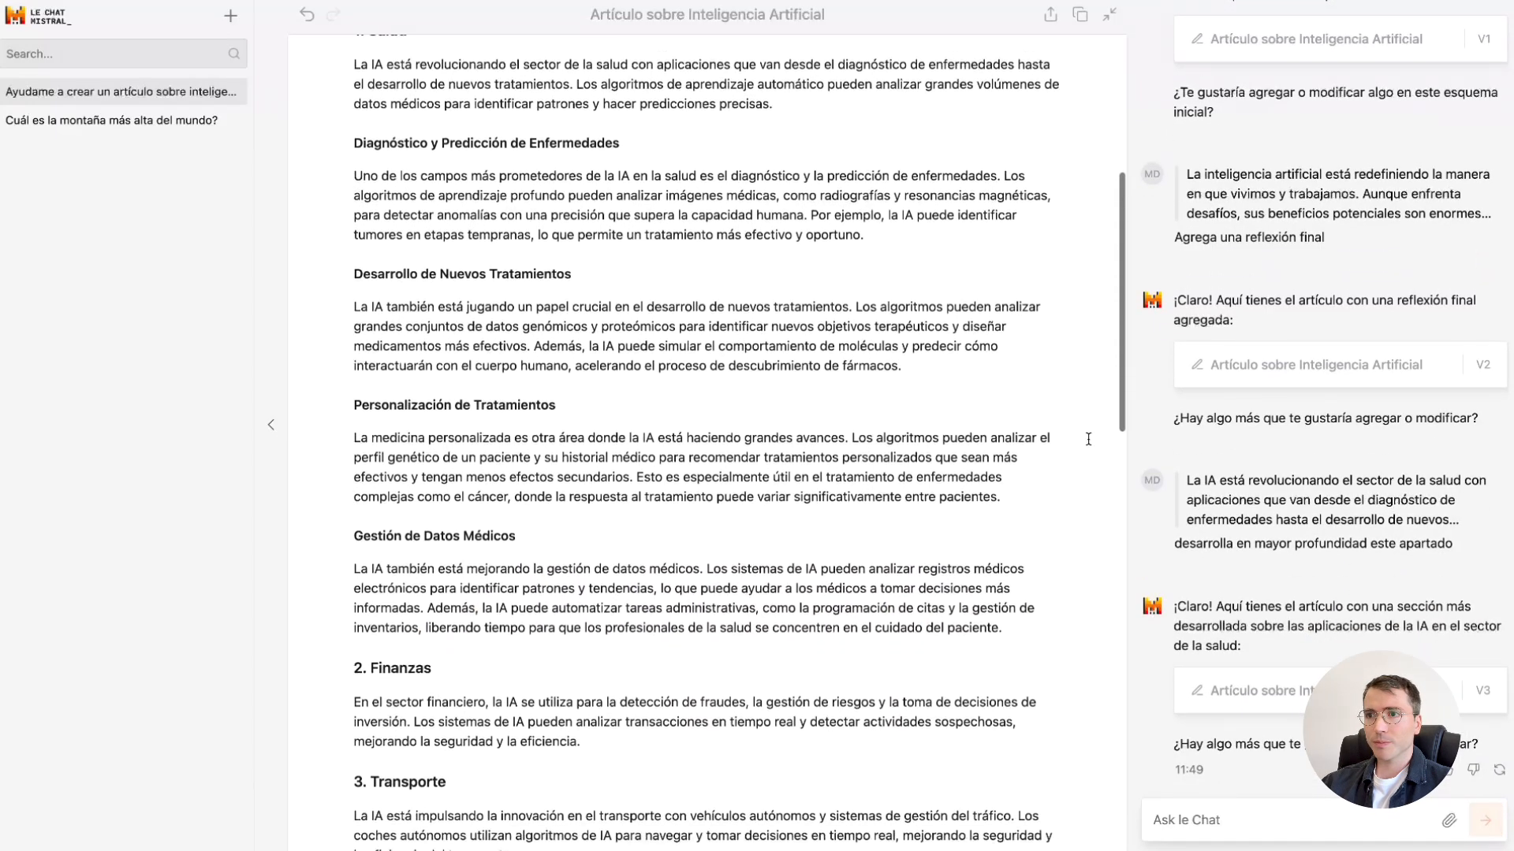
scroll(1088, 440, down, 10)
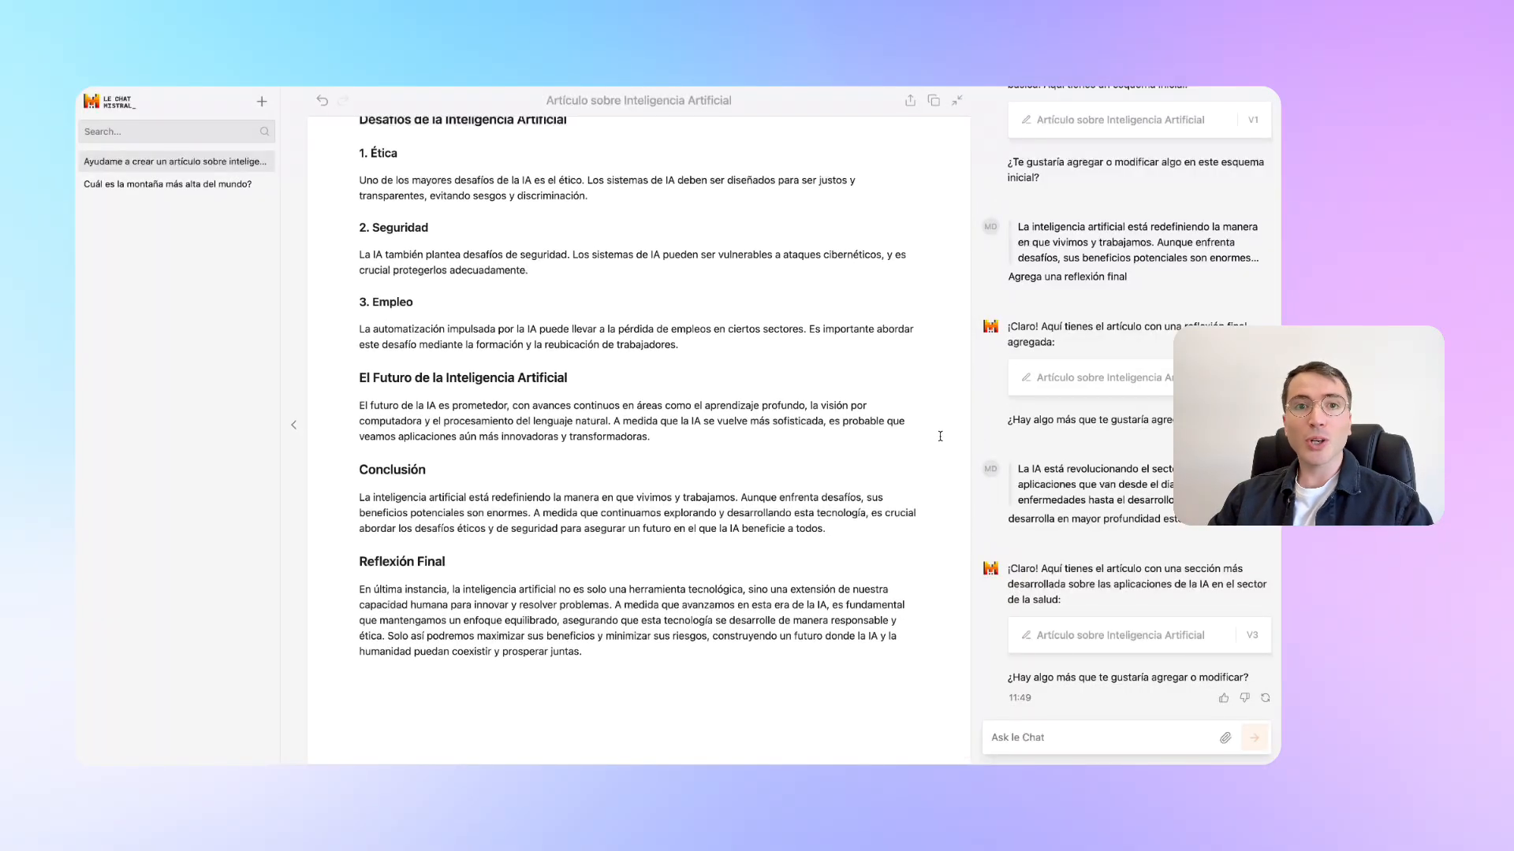
scroll(940, 436, up, 5)
scroll(940, 436, up, 10)
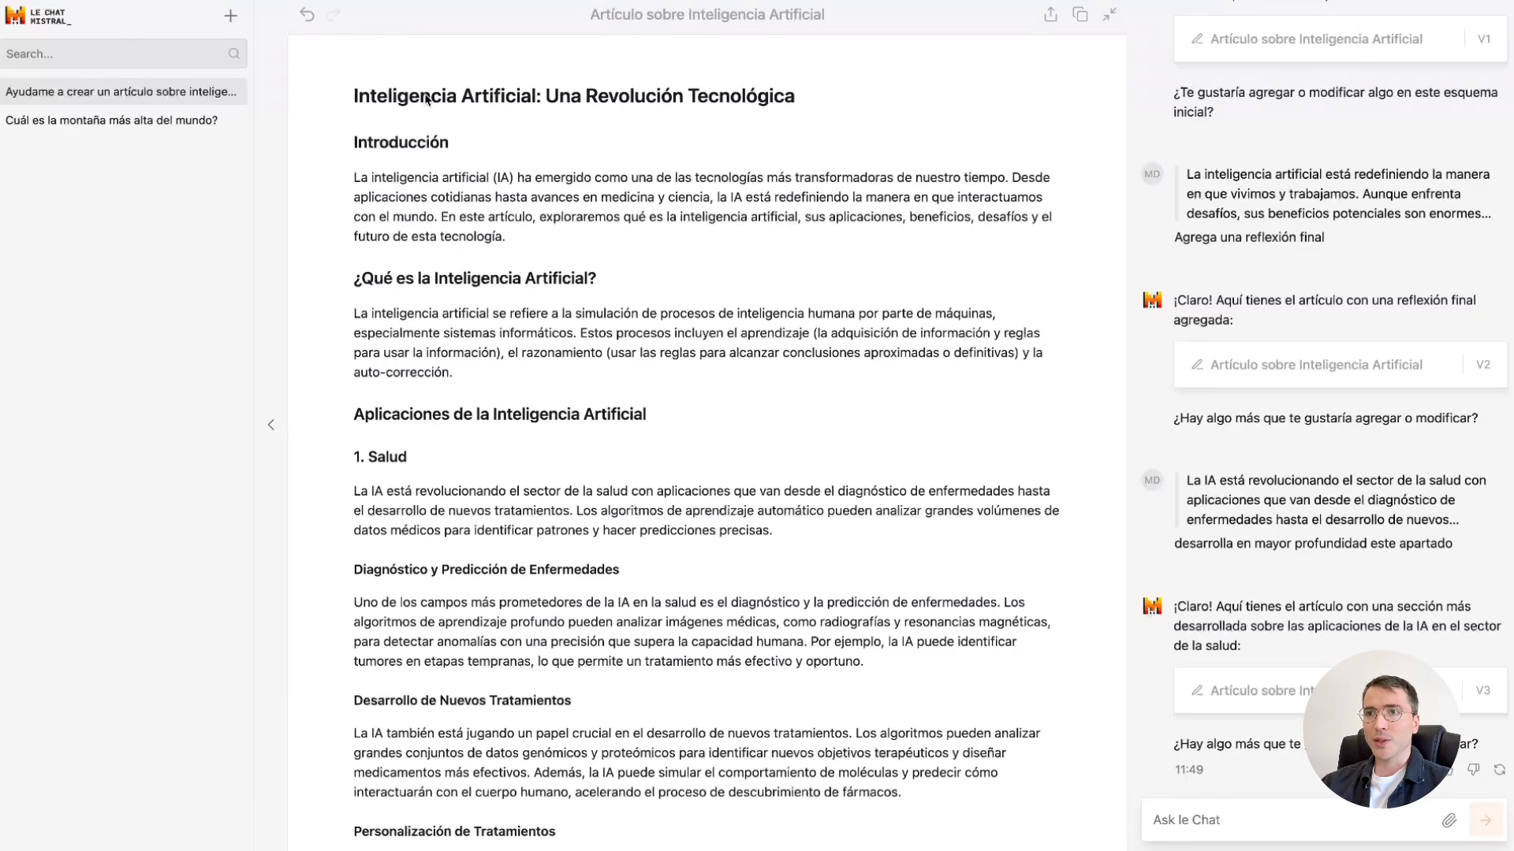
In a new chat, bring up the agent mention list with "@" and choose to create a new agent.
click(629, 828)
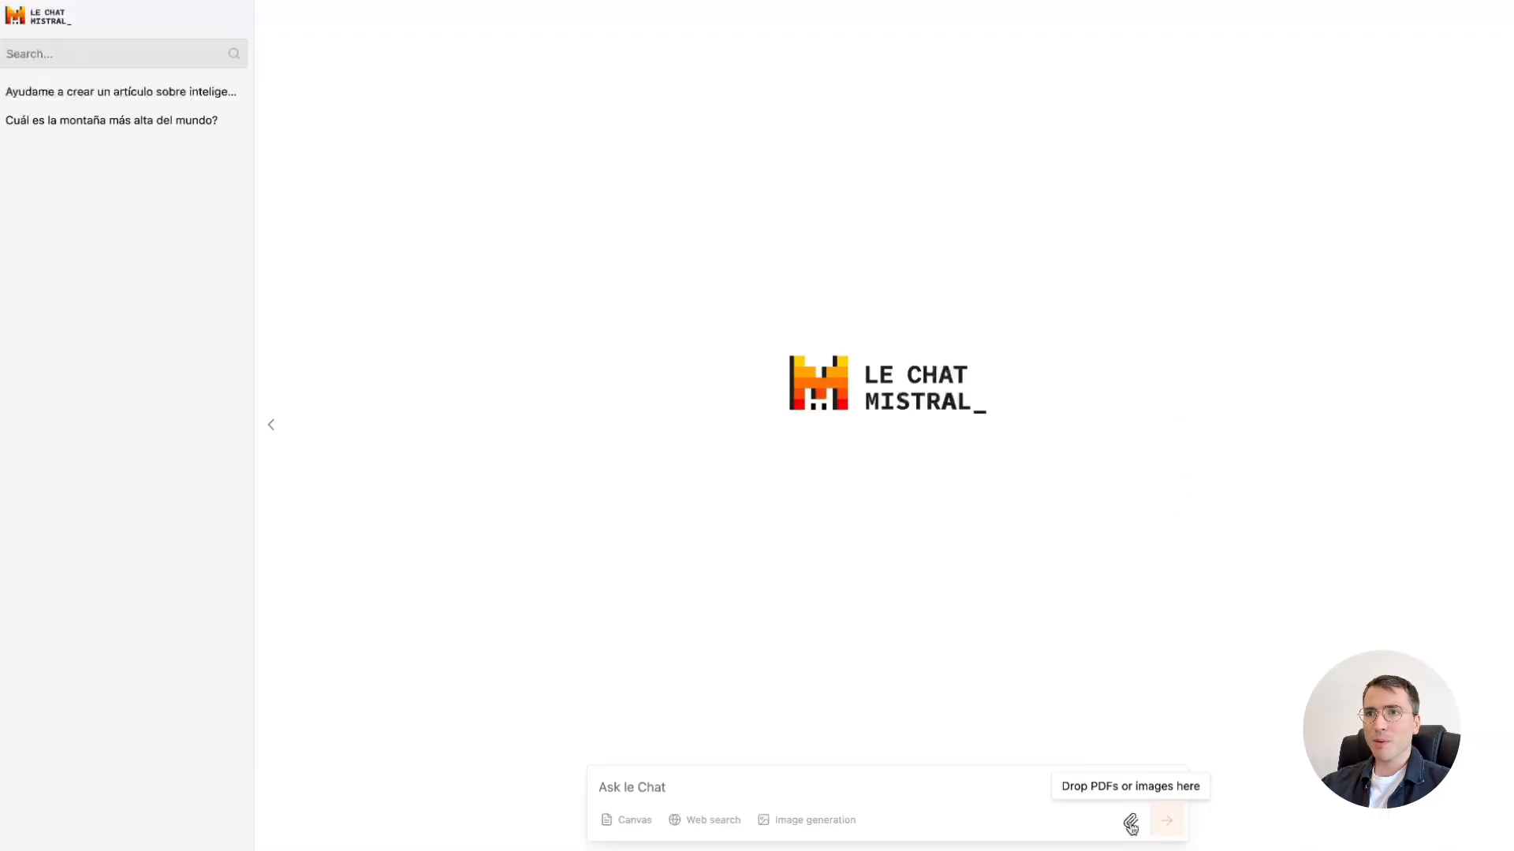
click(891, 793)
text(@)
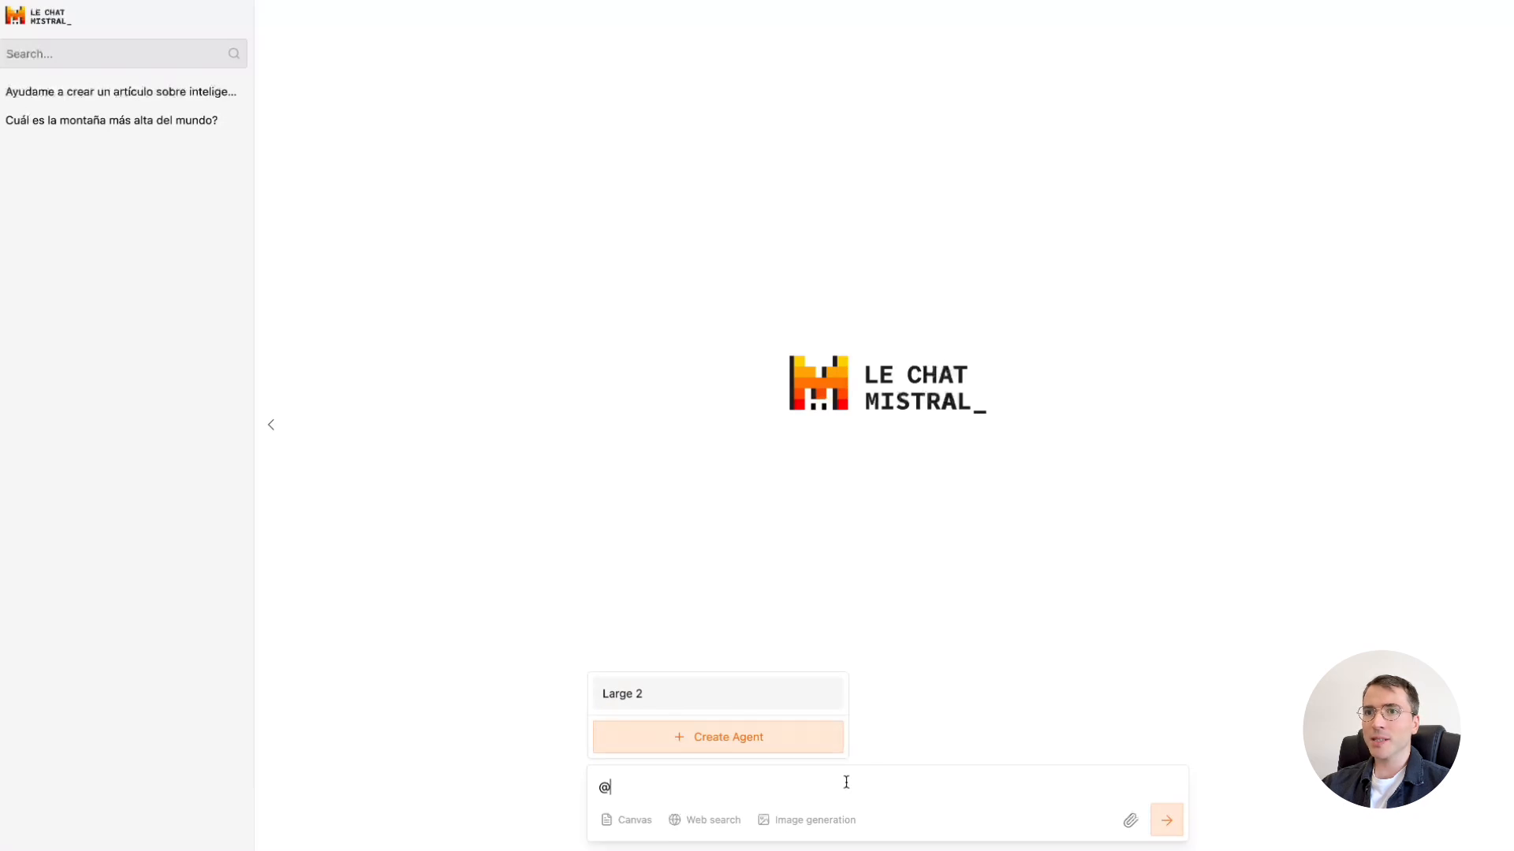
click(806, 745)
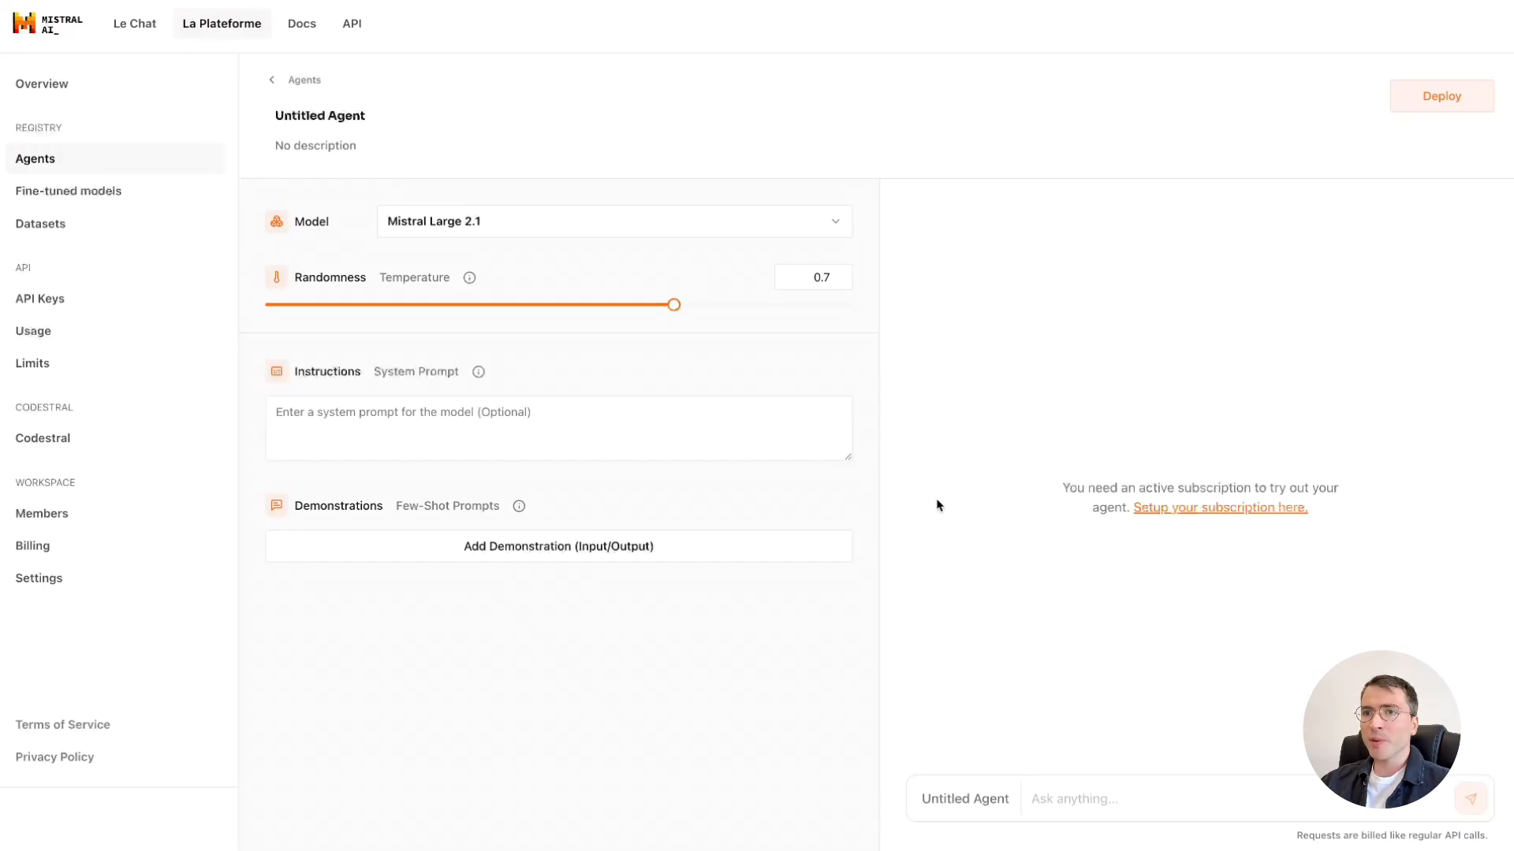
Rename the untitled agent to "LinkedIn Post".
click(396, 118)
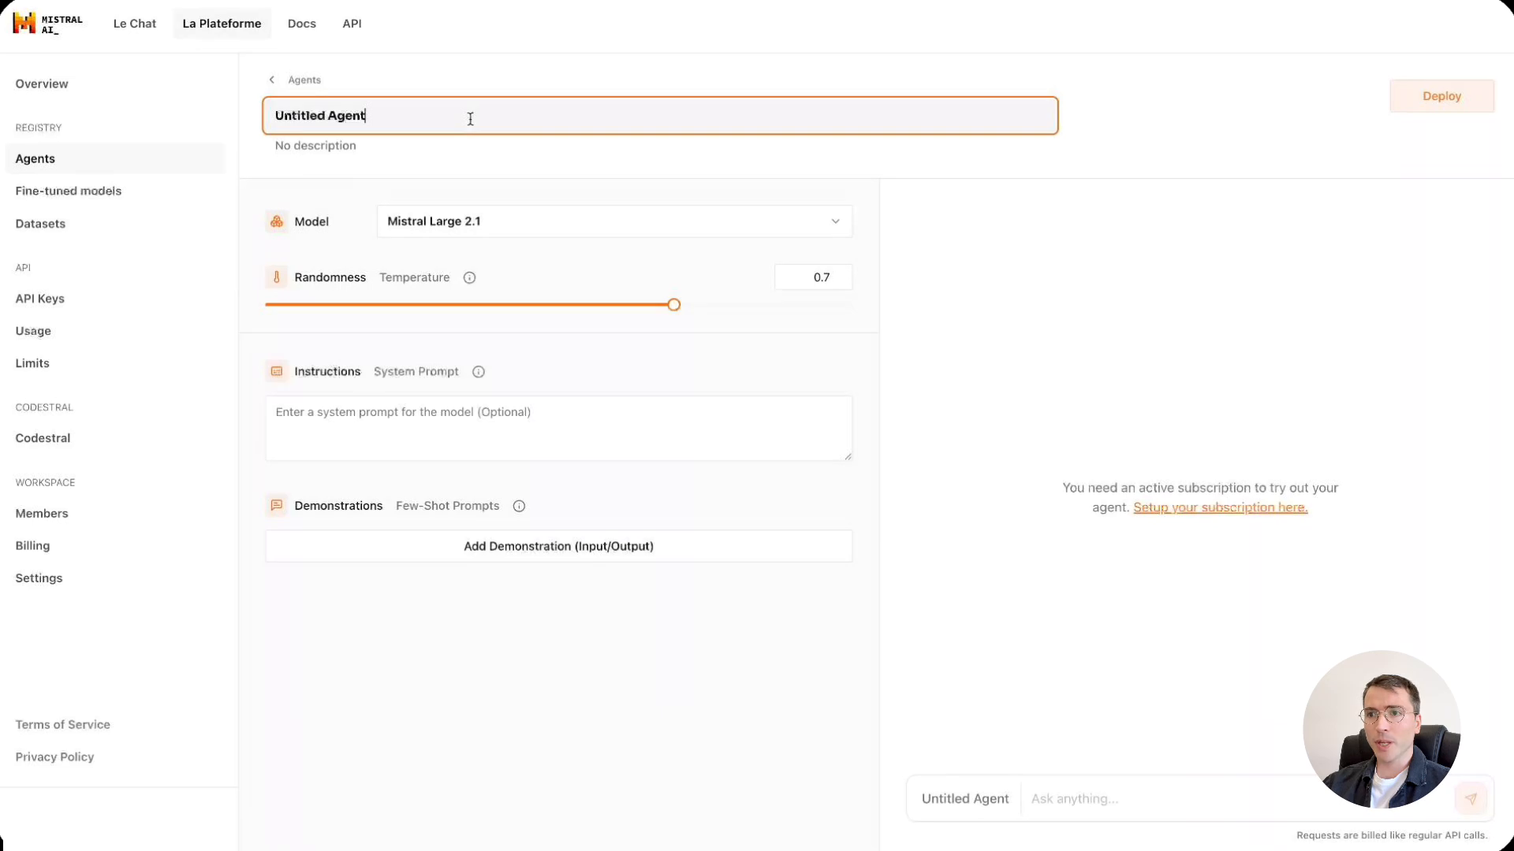
key(ctrl+a)
text(Linked)
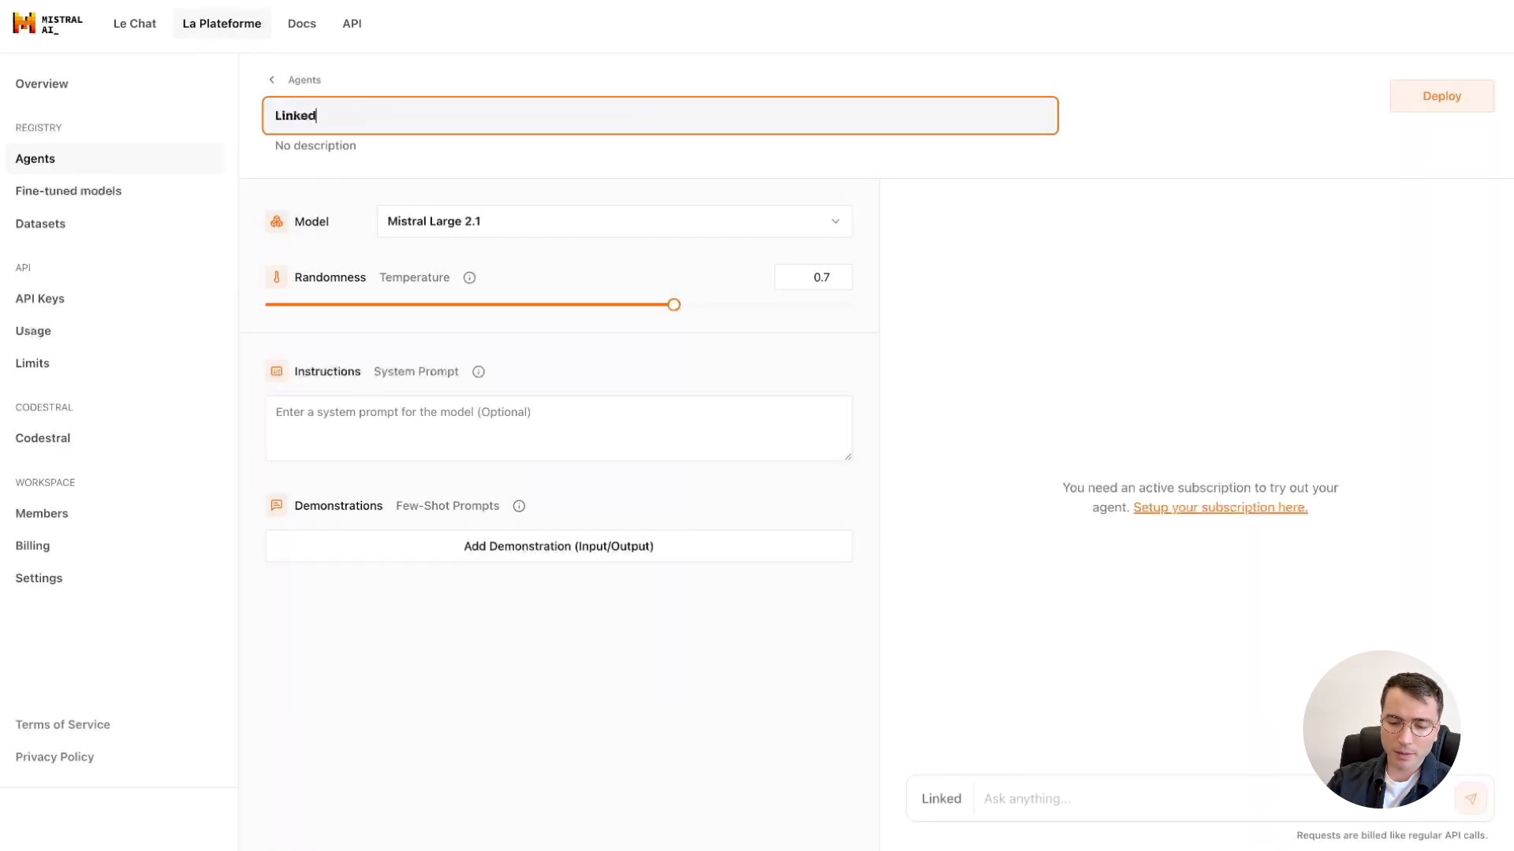
text(In Post)
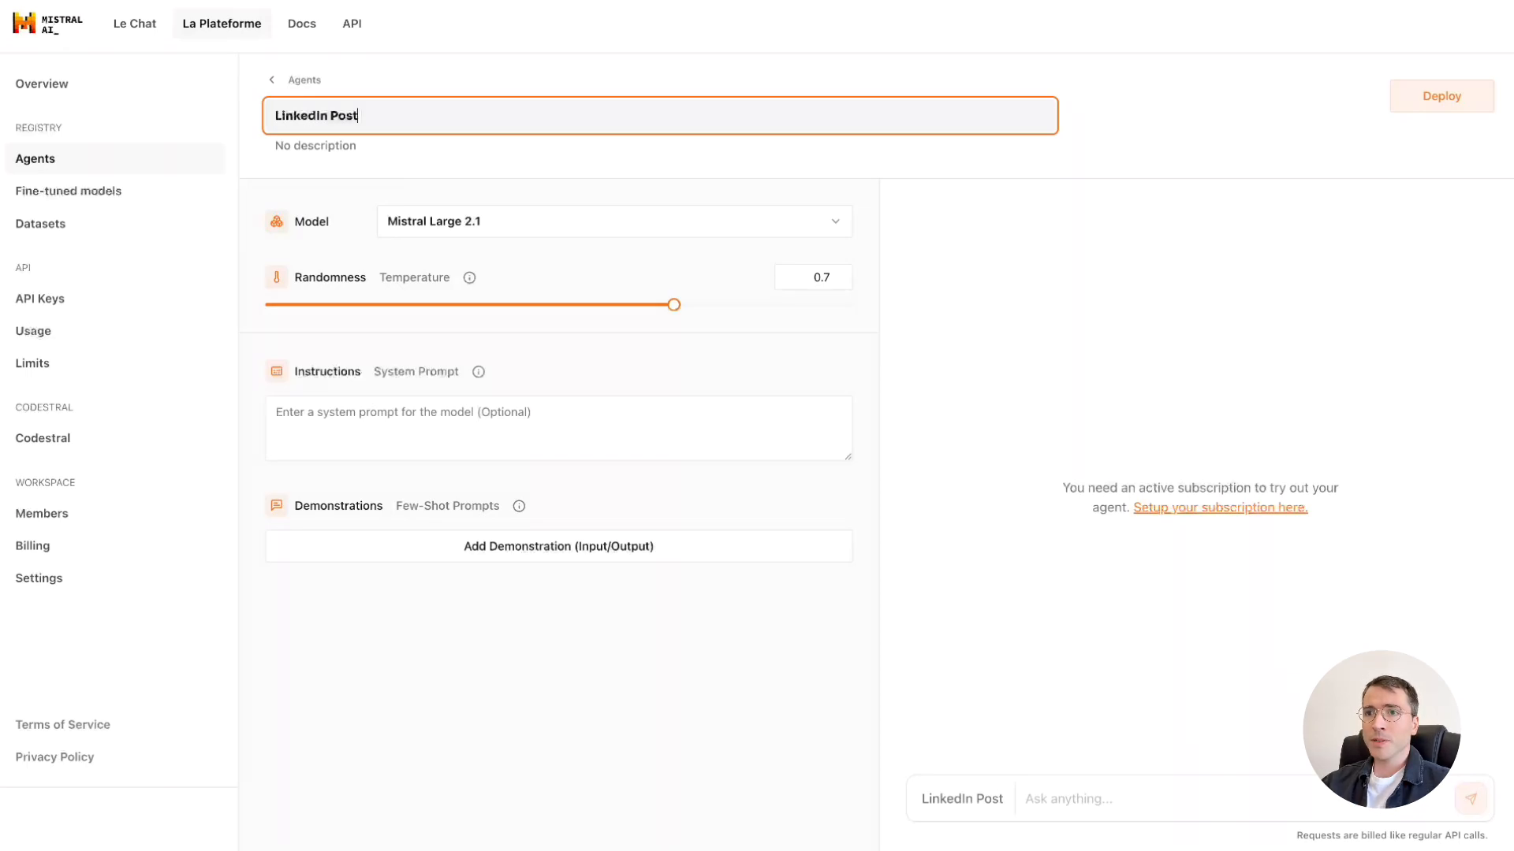
Examine the models available for the agent and the explanation of its randomness (Temperature) setting.
click(838, 234)
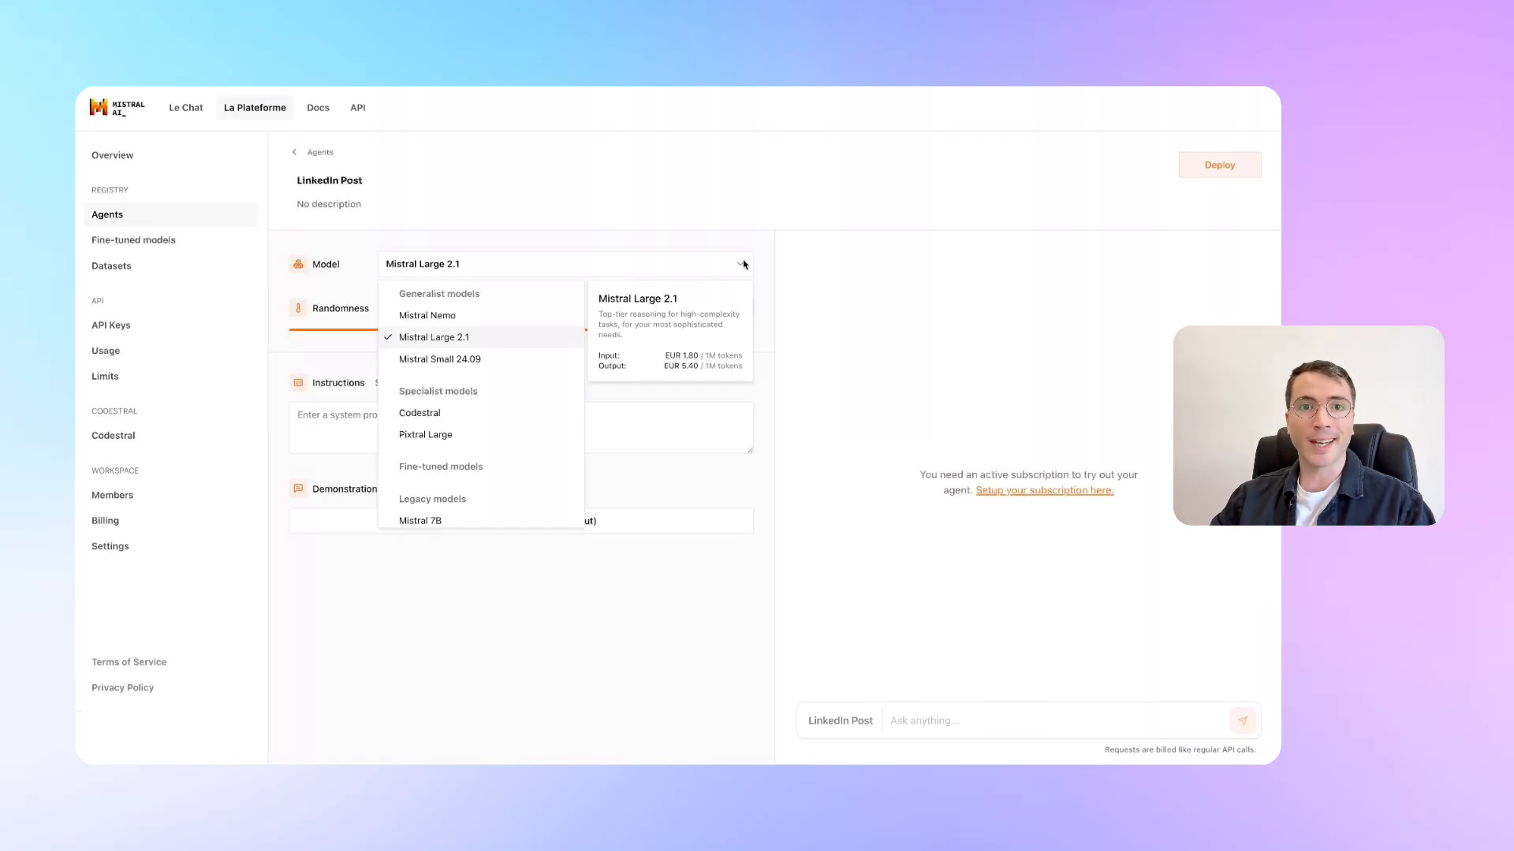
click(744, 265)
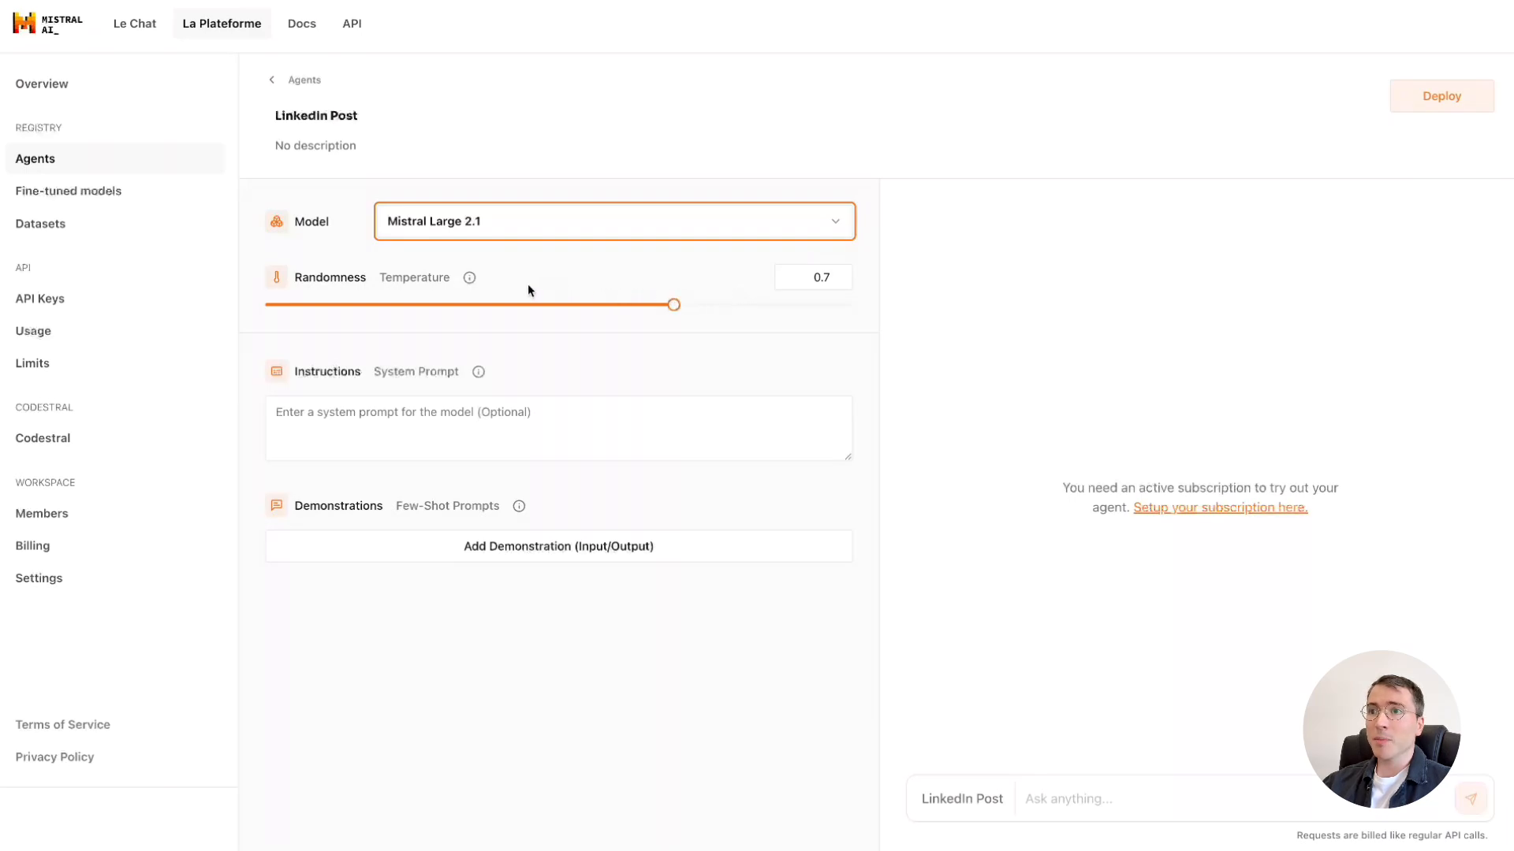
mouse_move(469, 279)
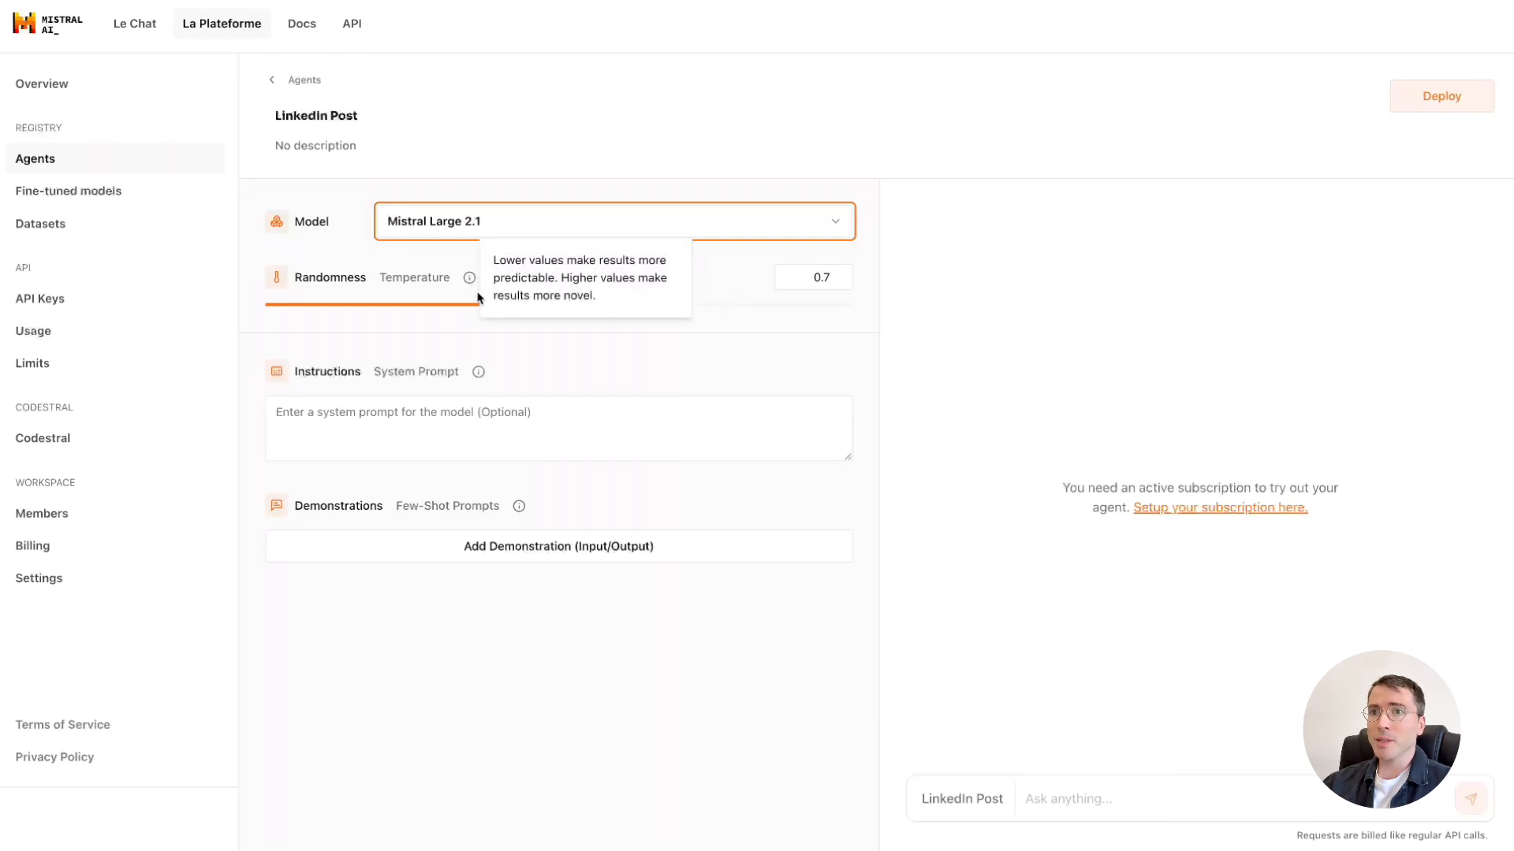
mouse_move(673, 306)
mouse_down()
mouse_move(264, 302)
mouse_move(862, 310)
mouse_move(659, 304)
mouse_move(676, 304)
mouse_up()
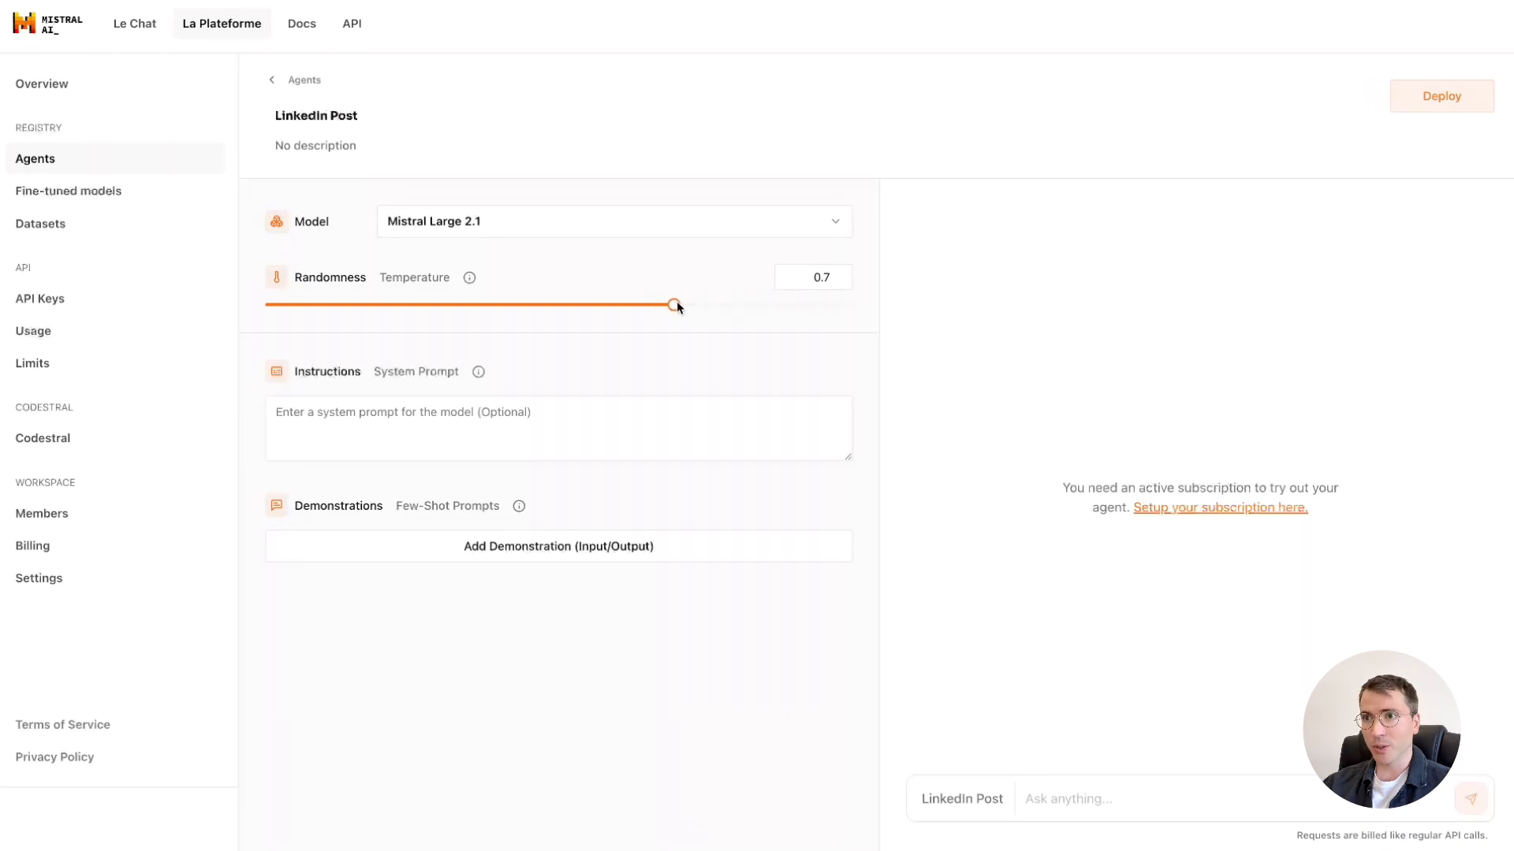
Fill the agent's system prompt with the prepared Spanish LinkedIn content-expert instructions covering tone, objective, post structure and extras.
mouse_move(479, 374)
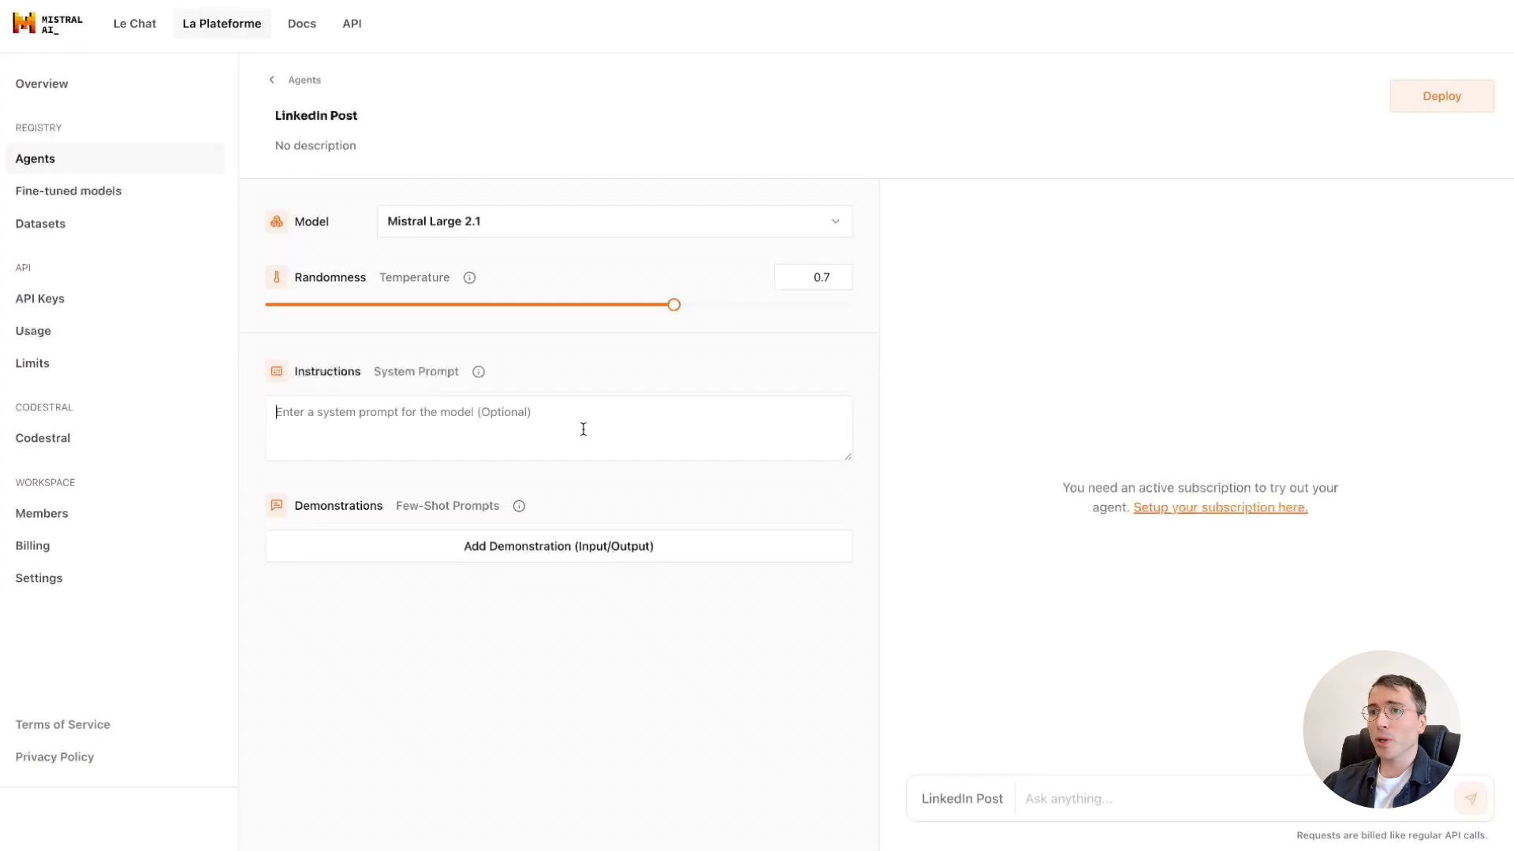
text(Sos un experto en creación de contenido para LinkedIn, enfocado en temas de marketing, negocios y diseño web. Quiero que escribas posts que generen engagement y reflejen mi estilo personal. Para eso:  1. Tono y estilo: Directo, profesional y conversacional. Usá lenguaje simple y claro. Evitá jergas técnicas innecesarias.  2. Objetivo: Generar interacción (comentarios, likes, compartidos). Posicionarme como experto en marketing y diseño web. Inspirar o educar a mi audiencia.  3.Estructura del post: Inicio llamativo: Una pregunta, dato sorprendente o una frase que rompa patrones. Desarrollo: Explicación breve y clara del tema o problema, con ejemplos prácticos o insights relevantes. Cierre: Conclusión directa o una llamada a la acción que invite a la interacción (pregunta o reflexión para la audiencia).  4. Extras: Incluí emojis estratégicos para destacar partes del texto sin saturarlo. Mantén los párrafos cortos para una lectura fácil.)
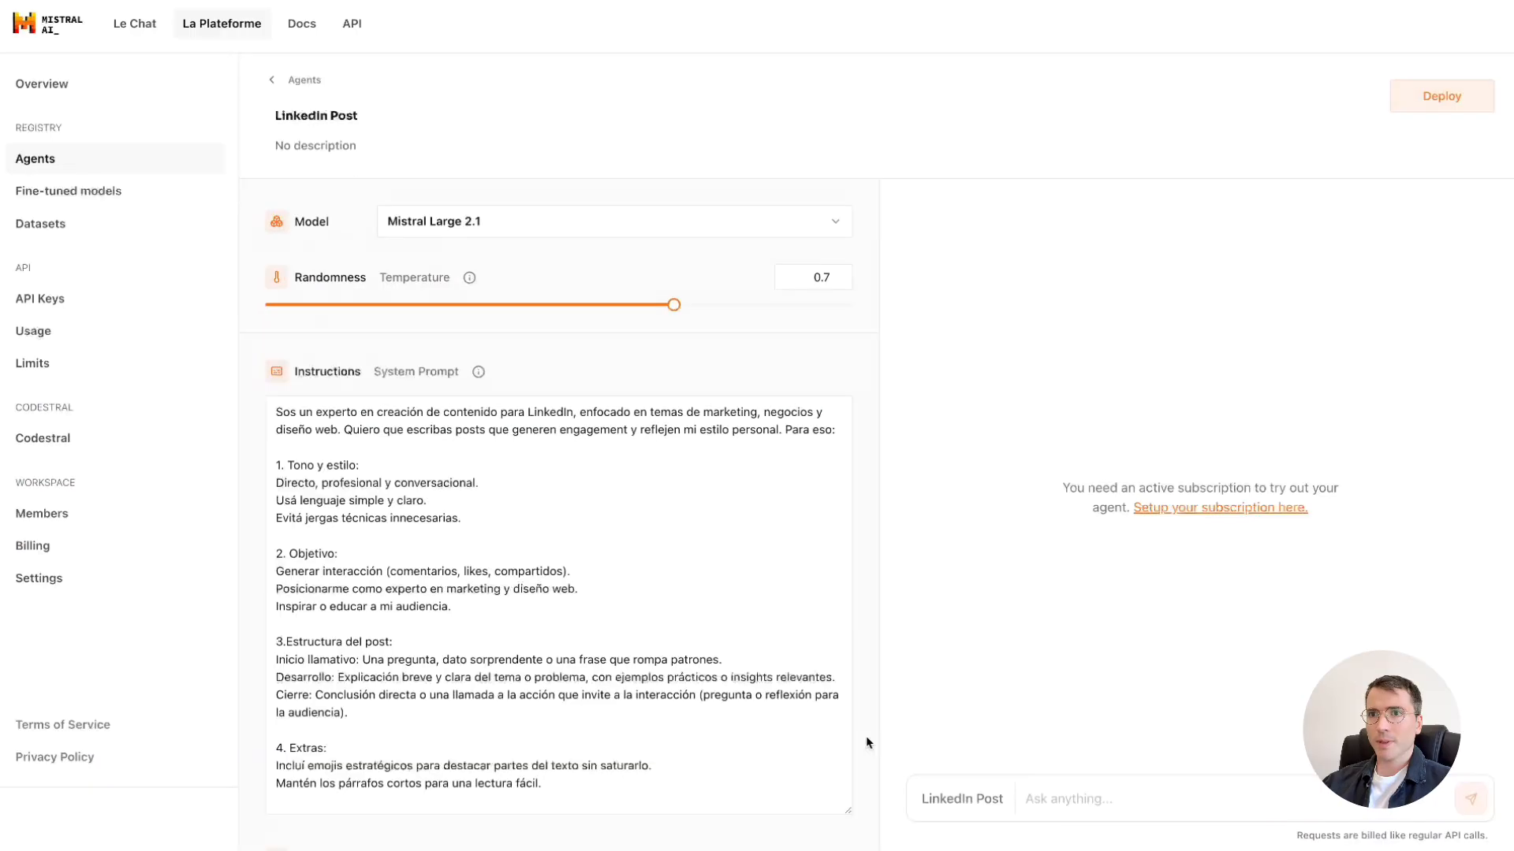
Add a first demonstration: input asking for a post on small businesses using digital marketing cheaply, with the prepared sample post as model output.
scroll(865, 736, down, 3)
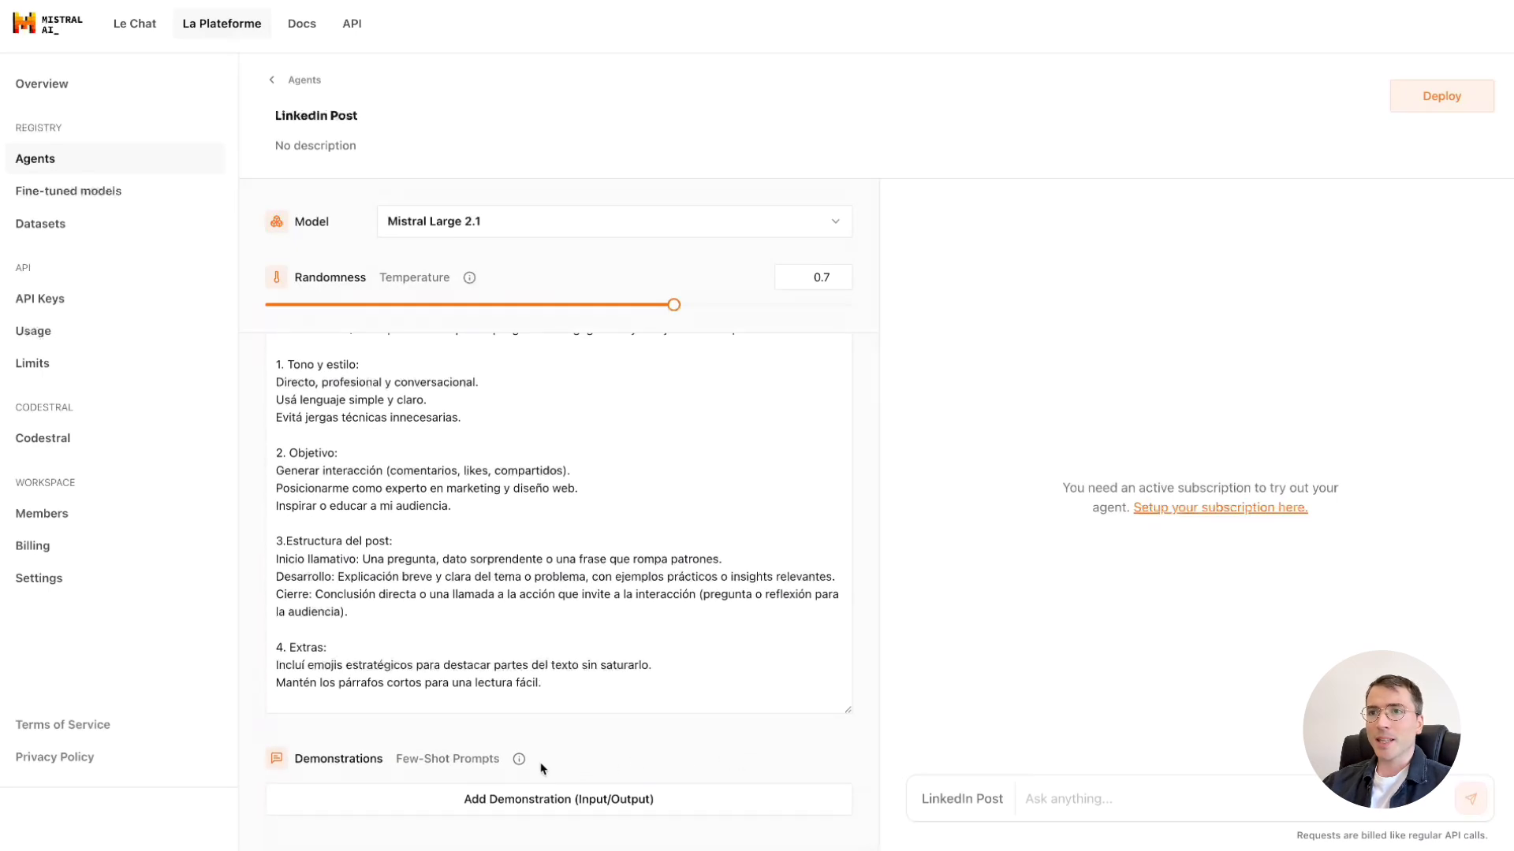
mouse_move(518, 763)
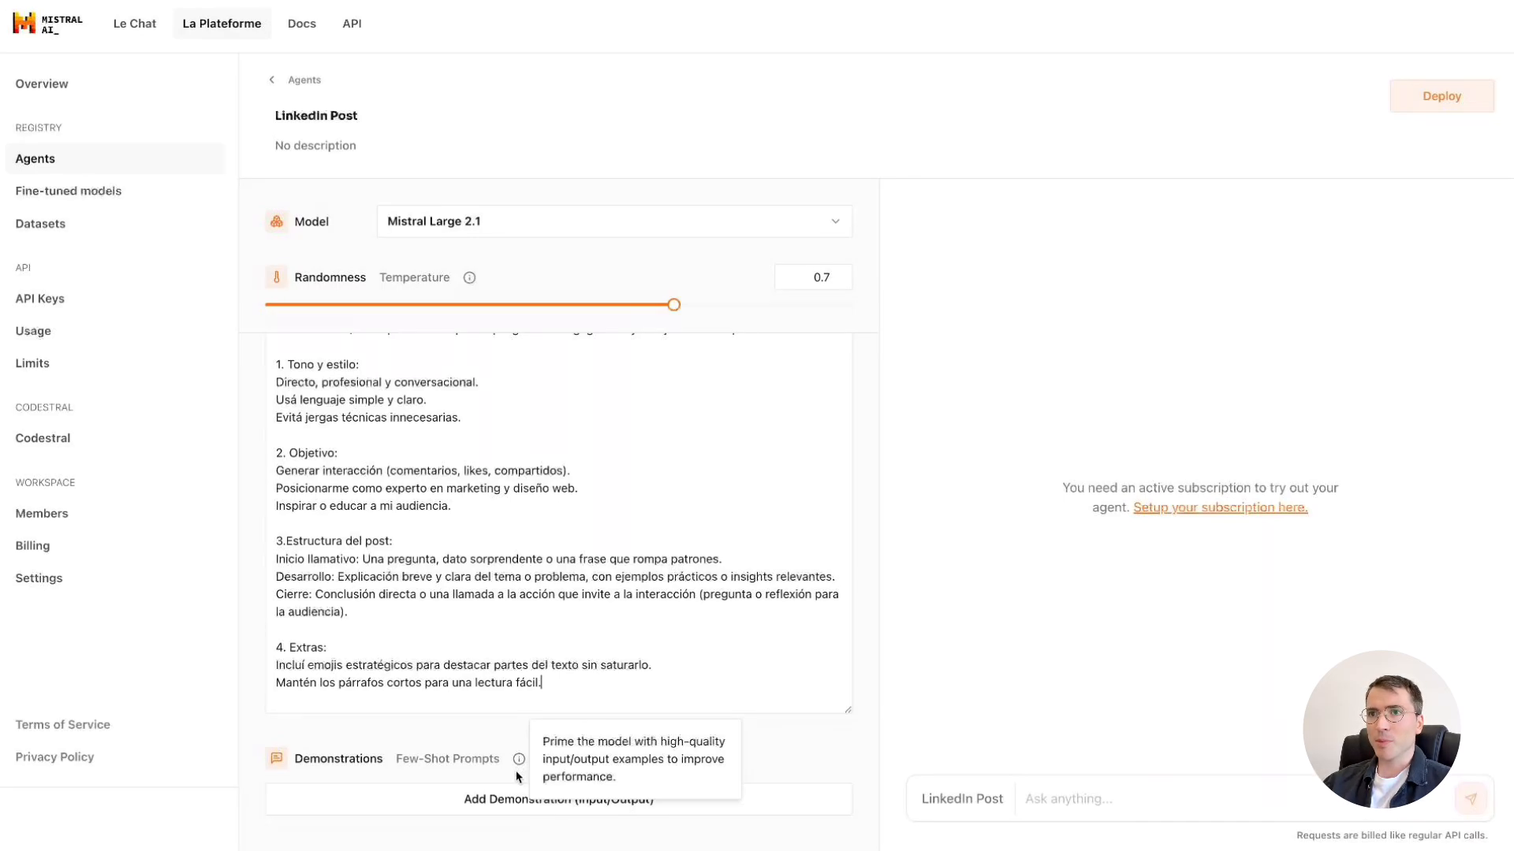
click(520, 799)
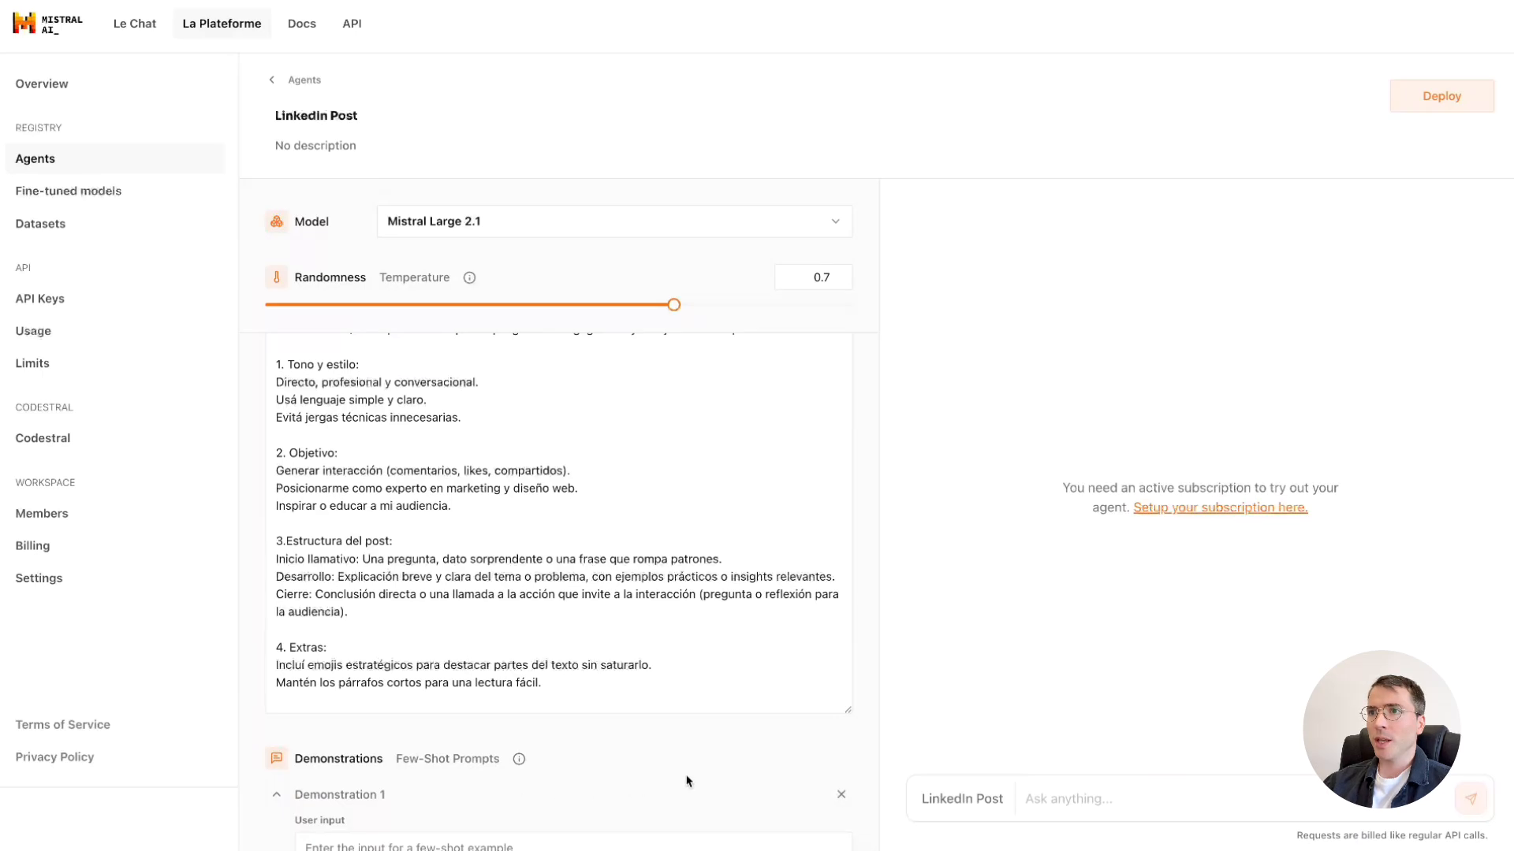
scroll(725, 779, down, 1)
scroll(725, 779, down, 3)
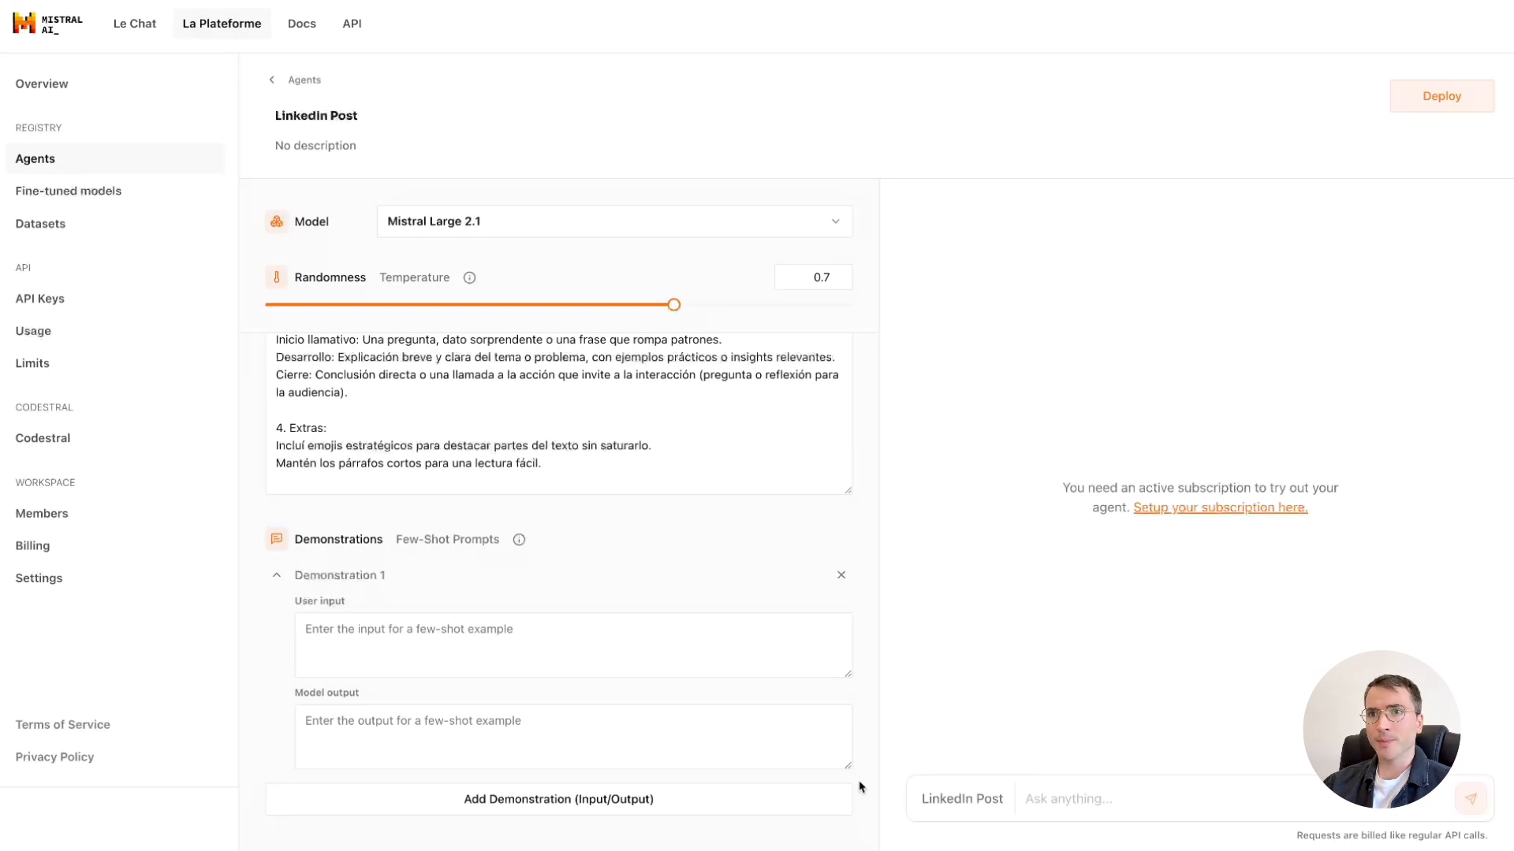
text(Escribí un post sobre cómo las pequeñas empresas pueden aprovechar el marketing digital sin gastar demasiado. Quiero algo directo, útil y que invite a interactuar.)
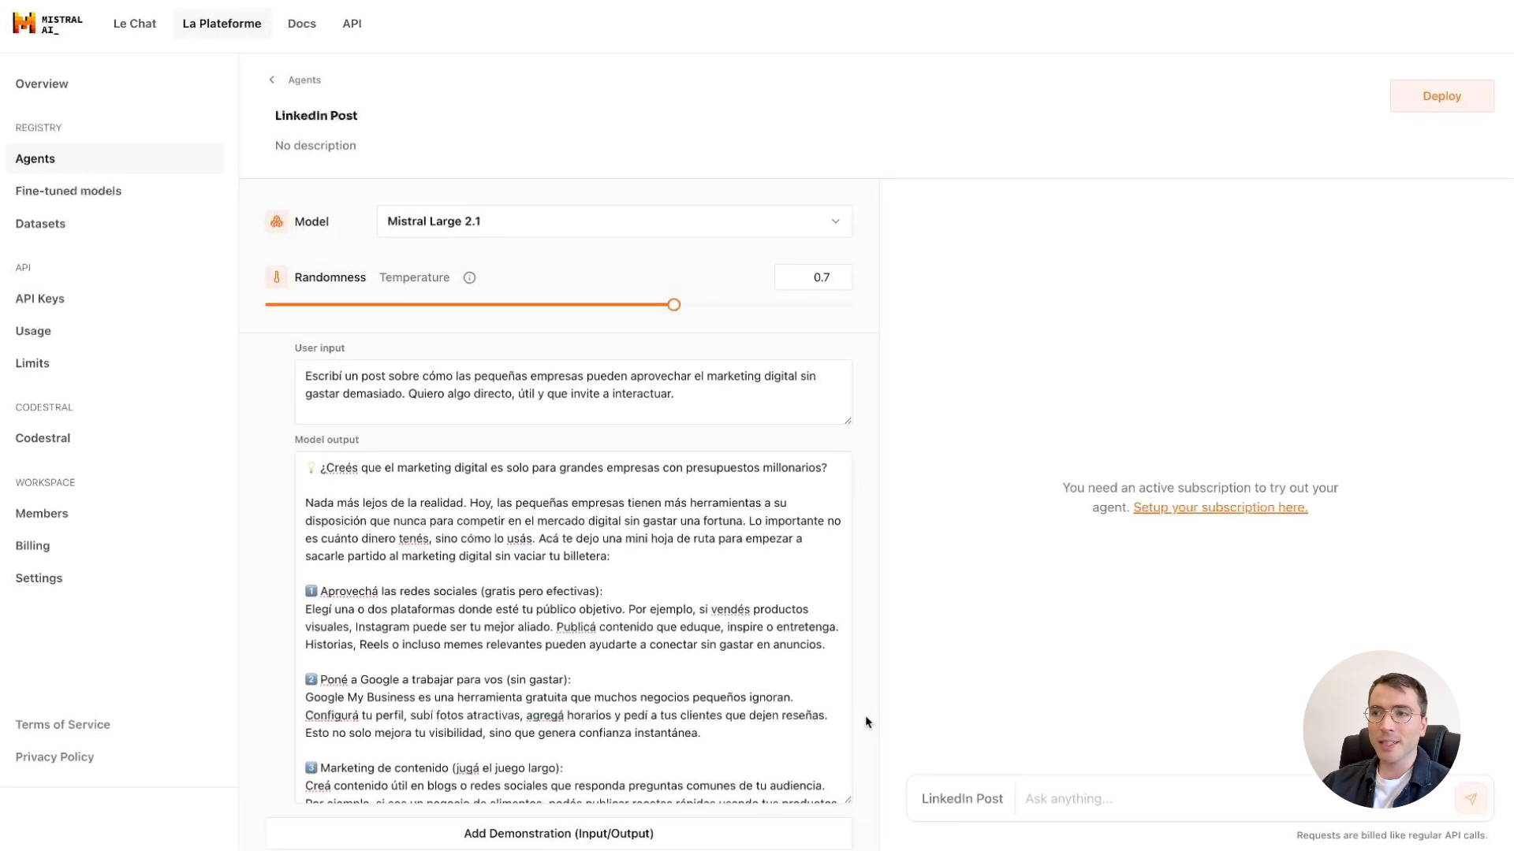
scroll(821, 714, down, 3)
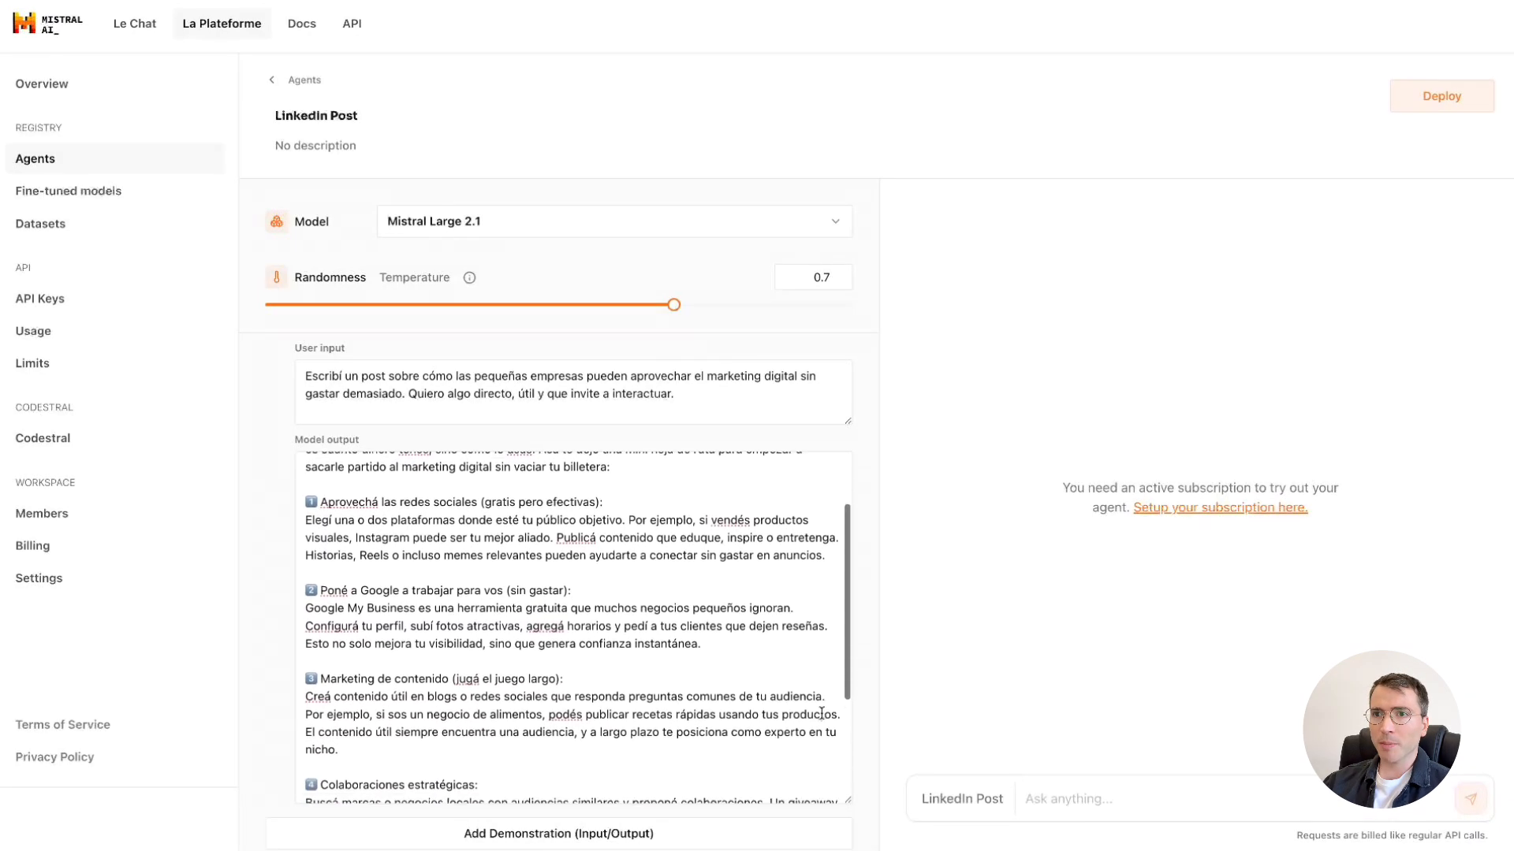
scroll(821, 713, down, 4)
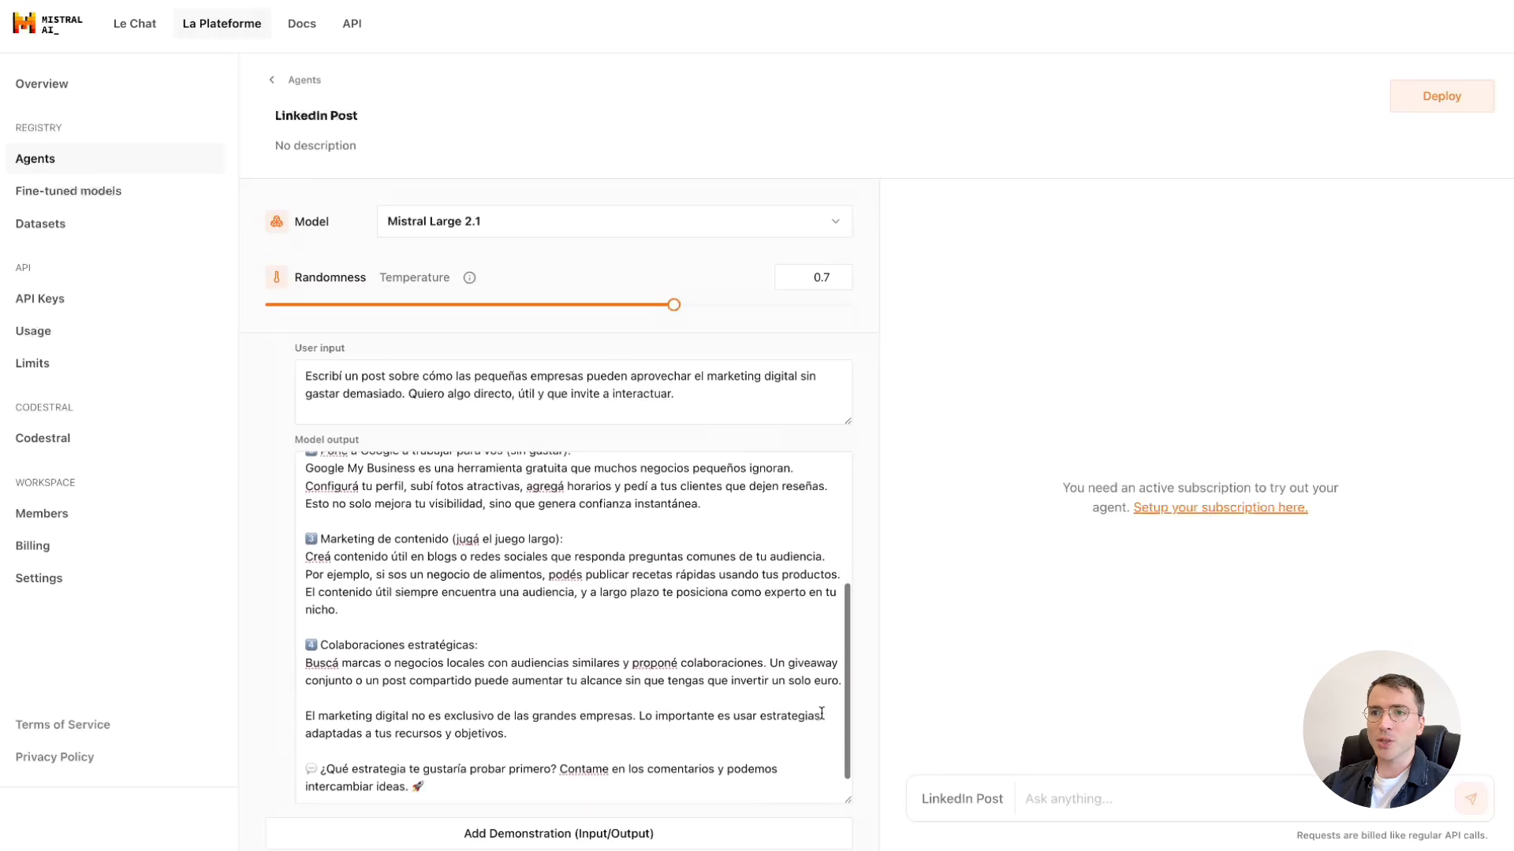
Add a second demonstration: input requesting a short post on mobile-optimized web design, with the prepared sample post as model output.
click(842, 834)
scroll(861, 778, down, 3)
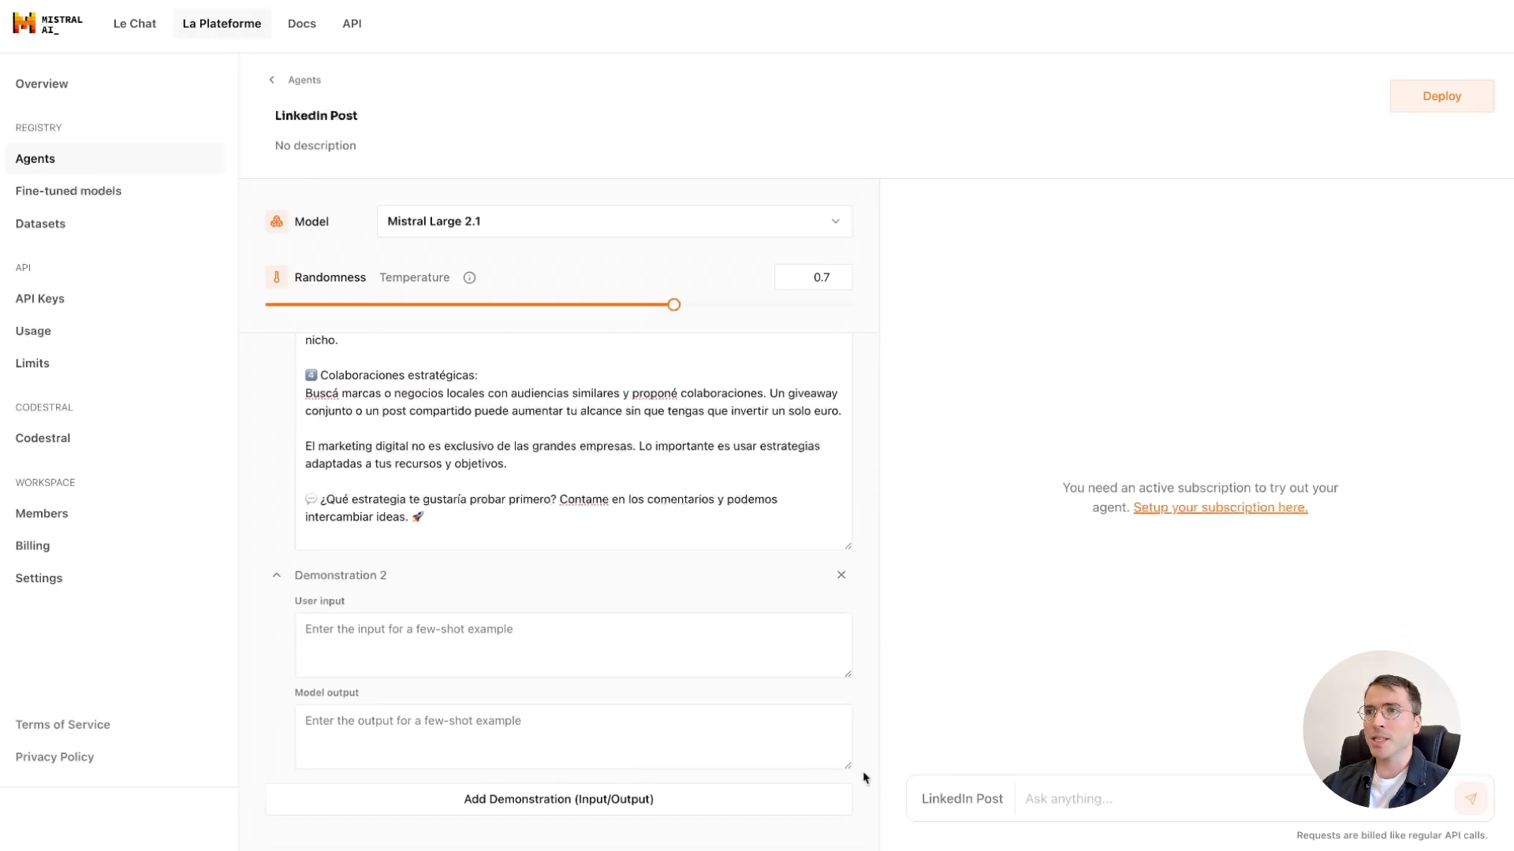
text(Quiero un post sobre la importancia de tener un diseño web optimizado para móviles. Hacelo corto pero impactante, con una pregunta al final.)
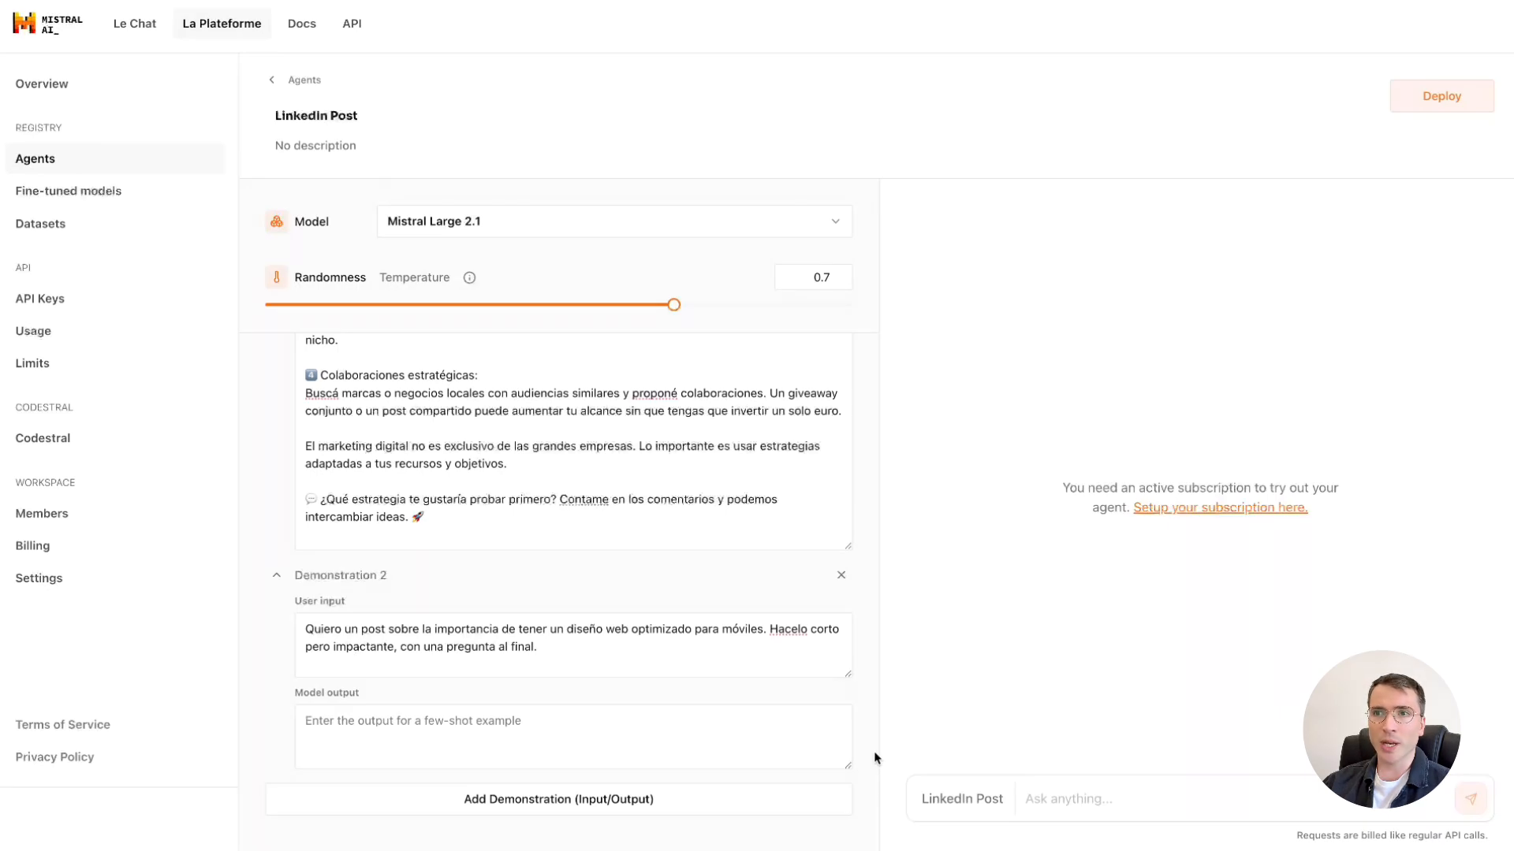
key(Tab)
key(ctrl+v)
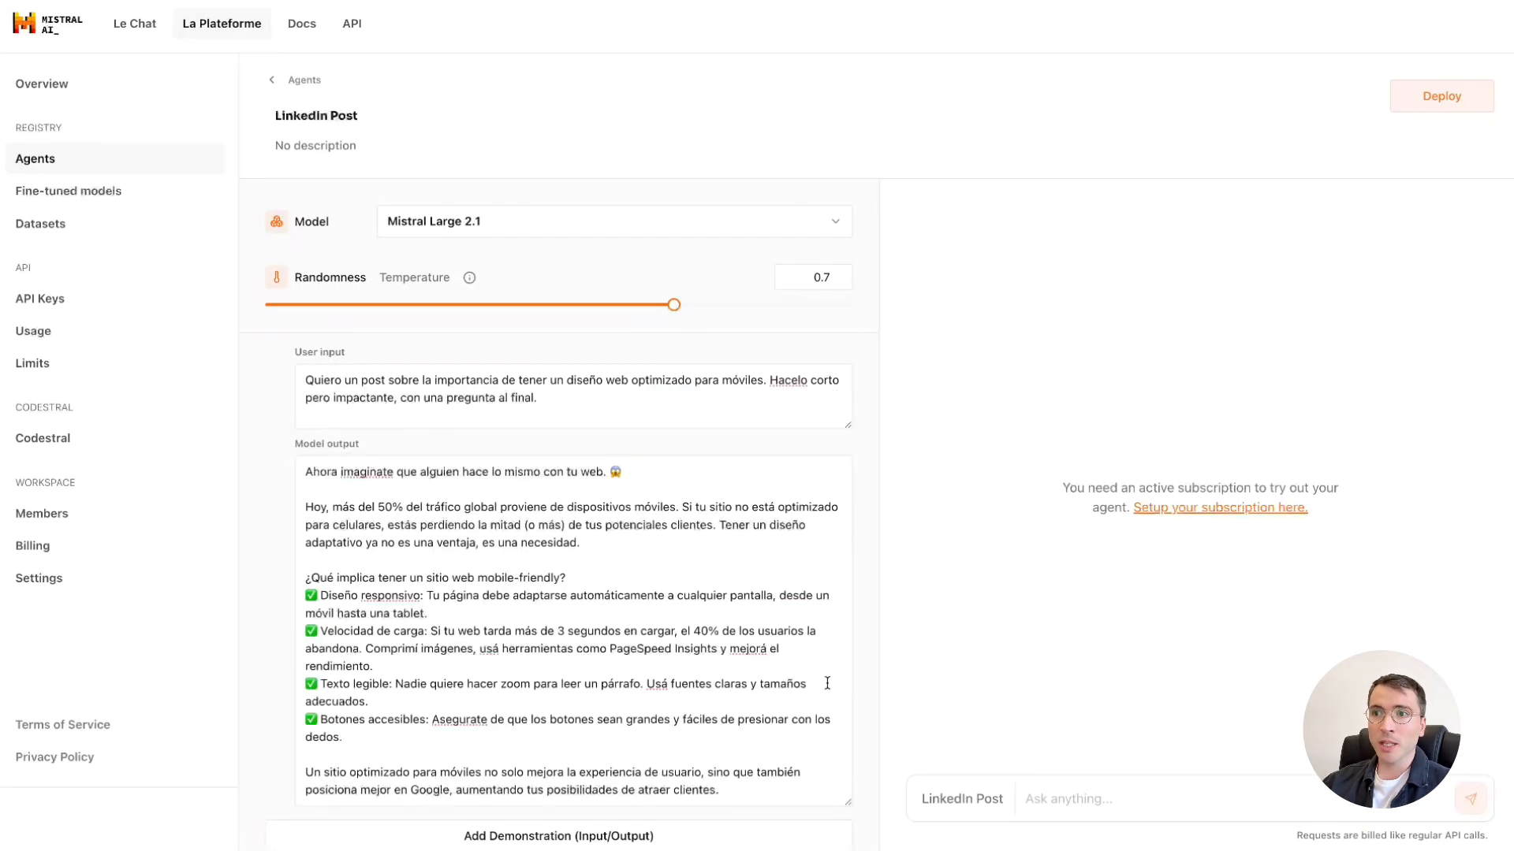
scroll(799, 681, down, 2)
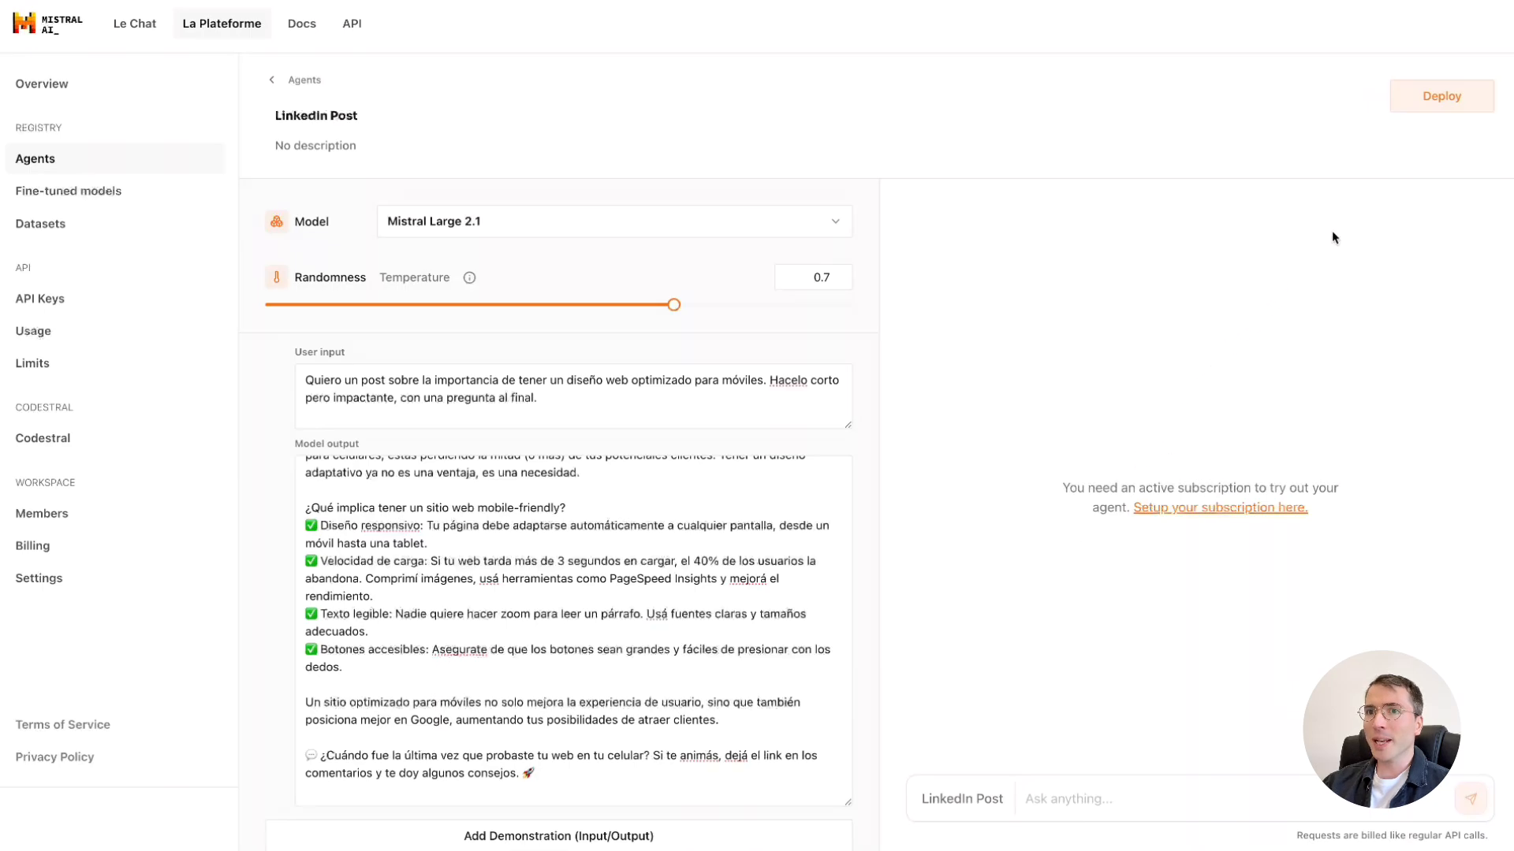
Deploy the LinkedIn Post agent to Le Chat.
click(1430, 107)
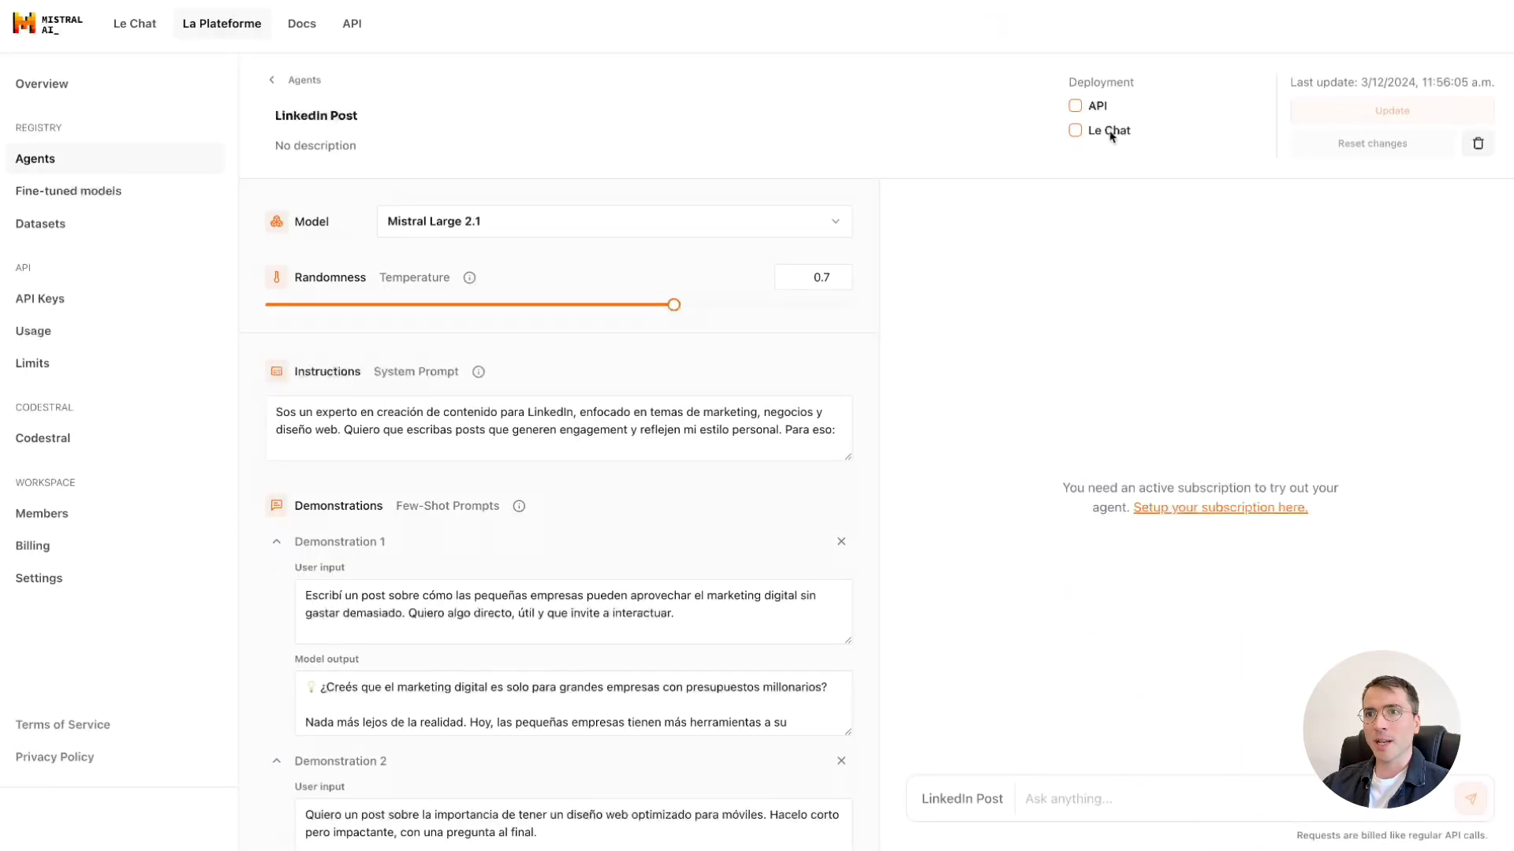
click(1073, 132)
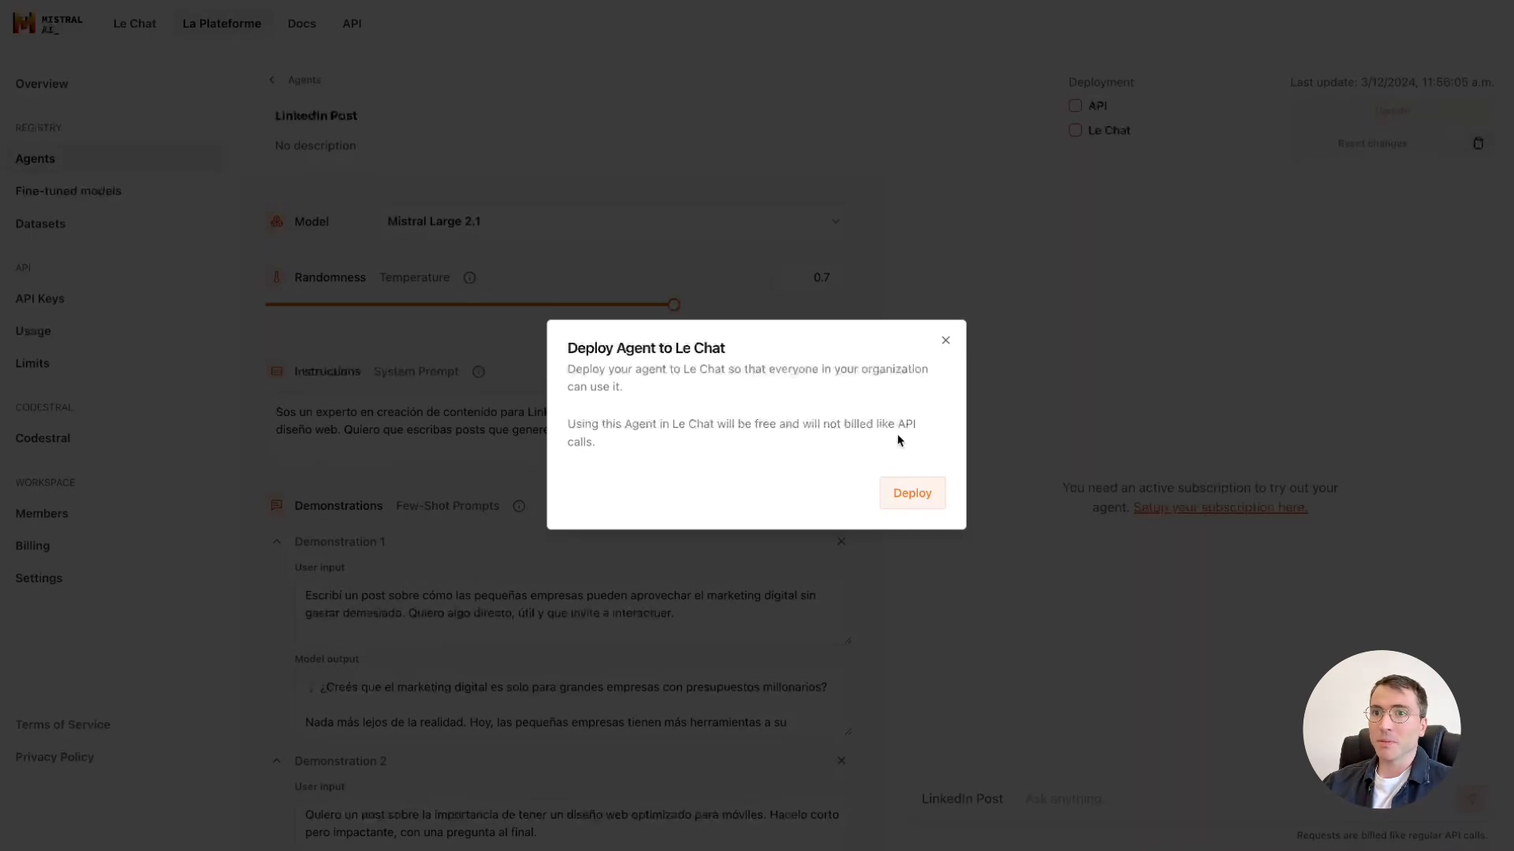
click(918, 507)
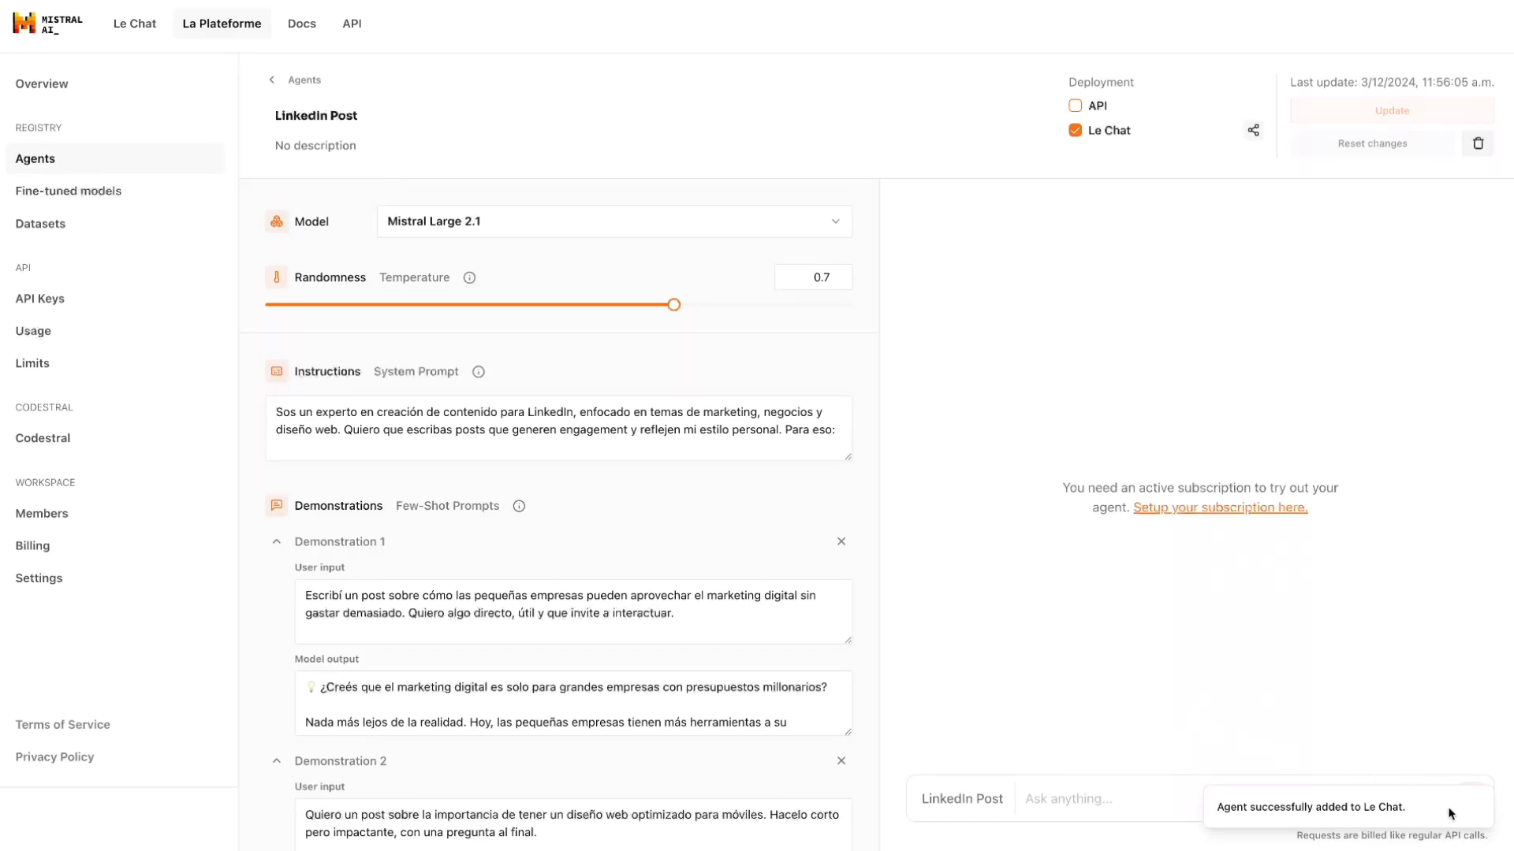
Go to Le Chat, mention the LinkedIn Post agent and send it "tendencias de ux/ui para 2025".
click(135, 25)
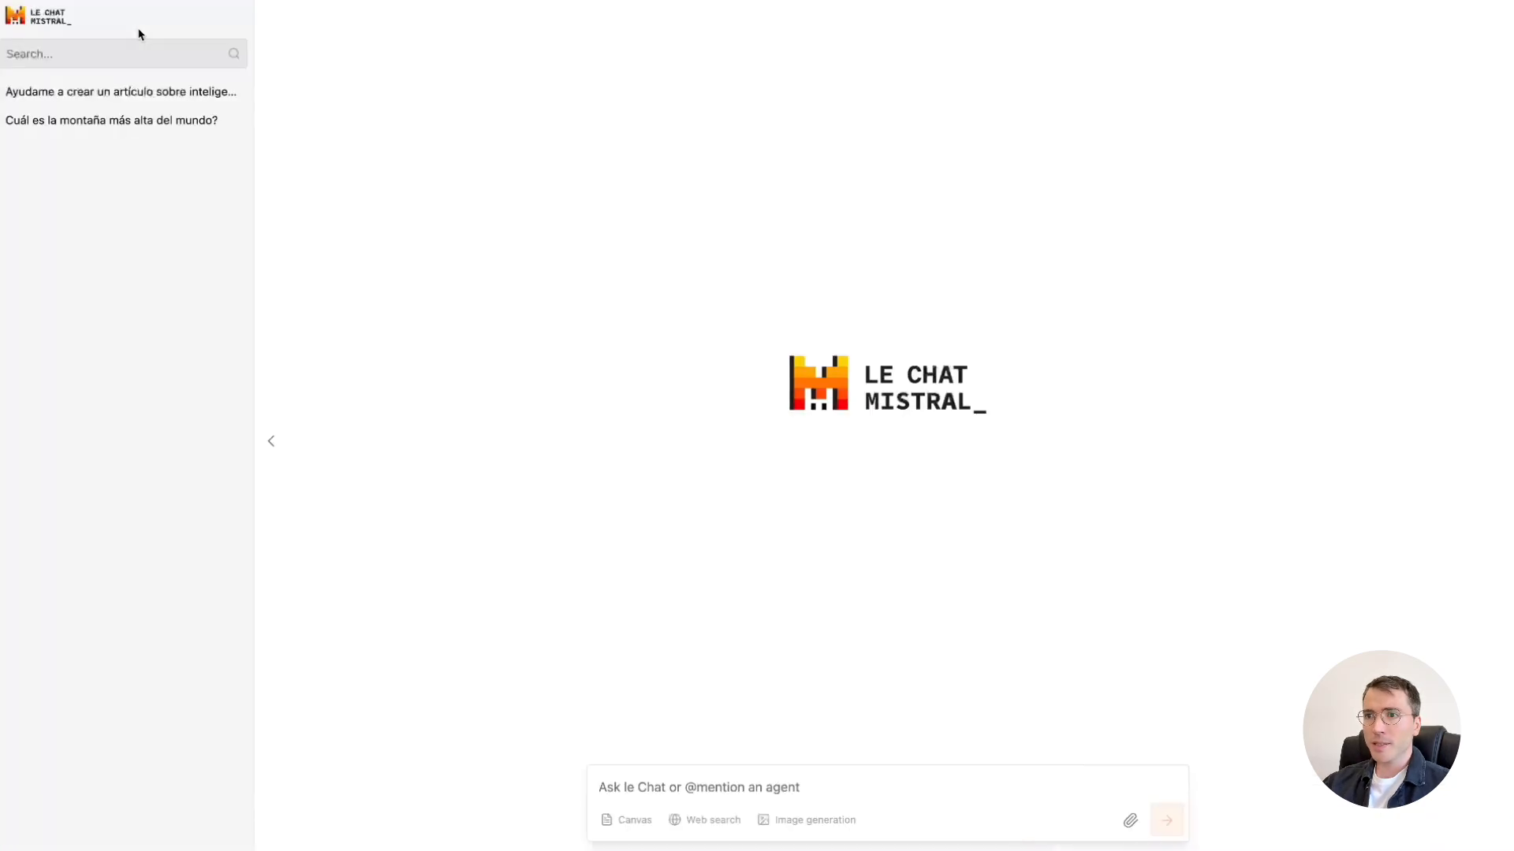
text(@)
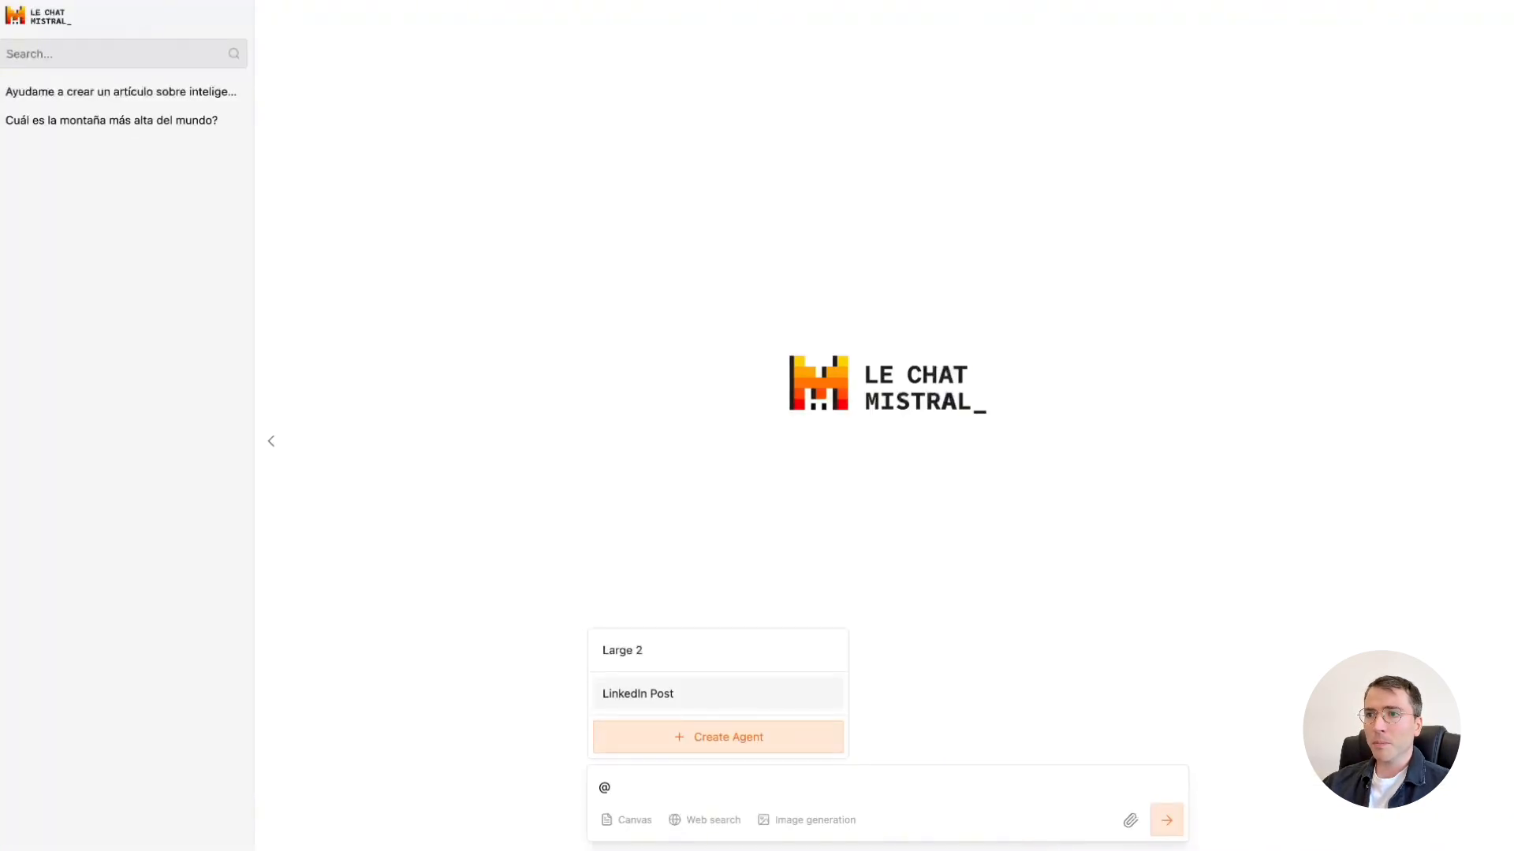
click(834, 705)
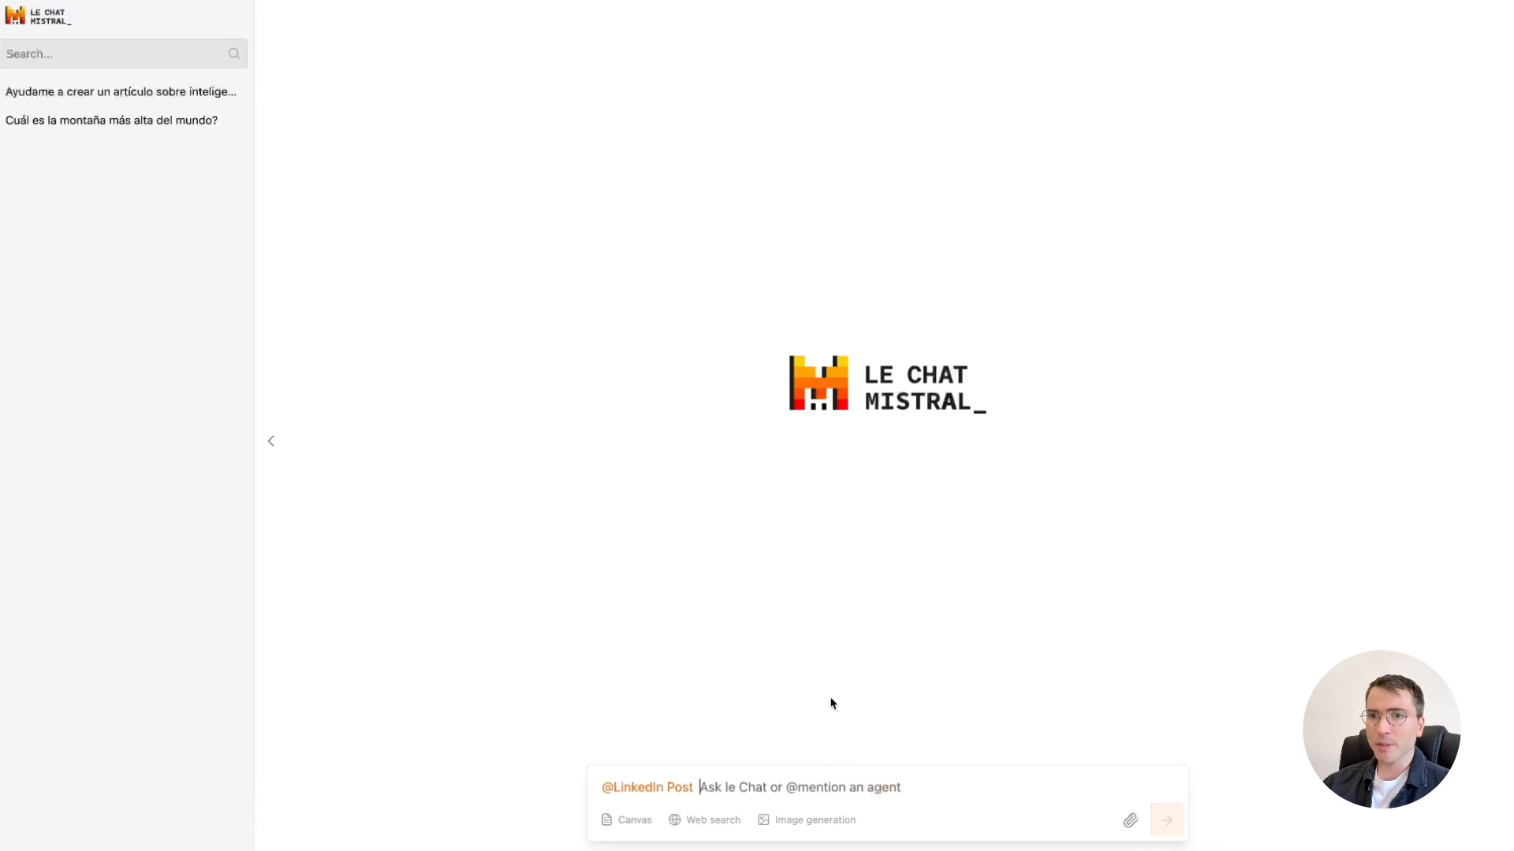
text(tendencias de u)
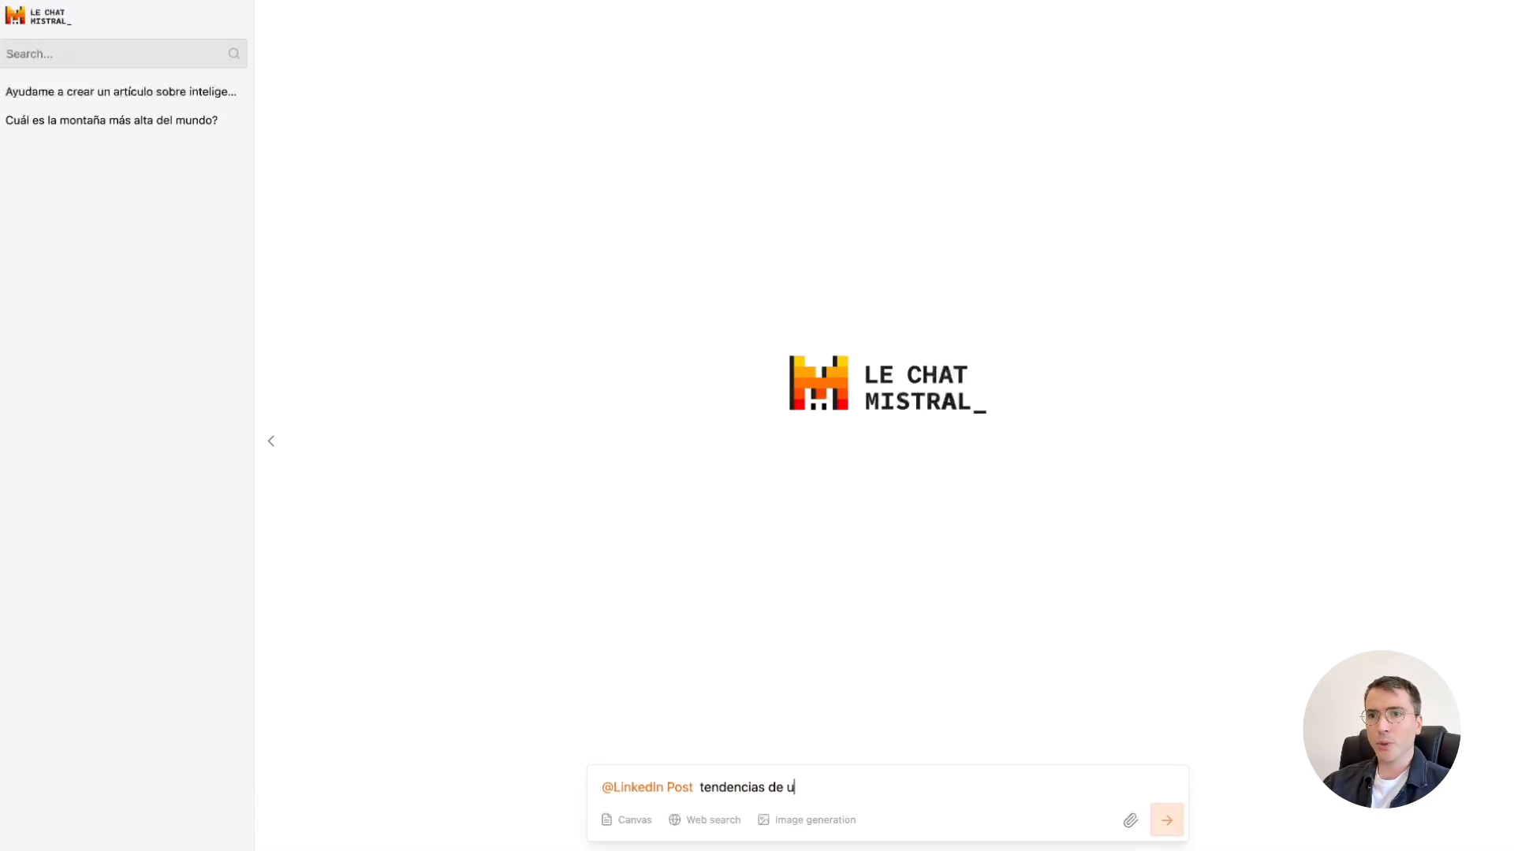
text(x/ui para 202)
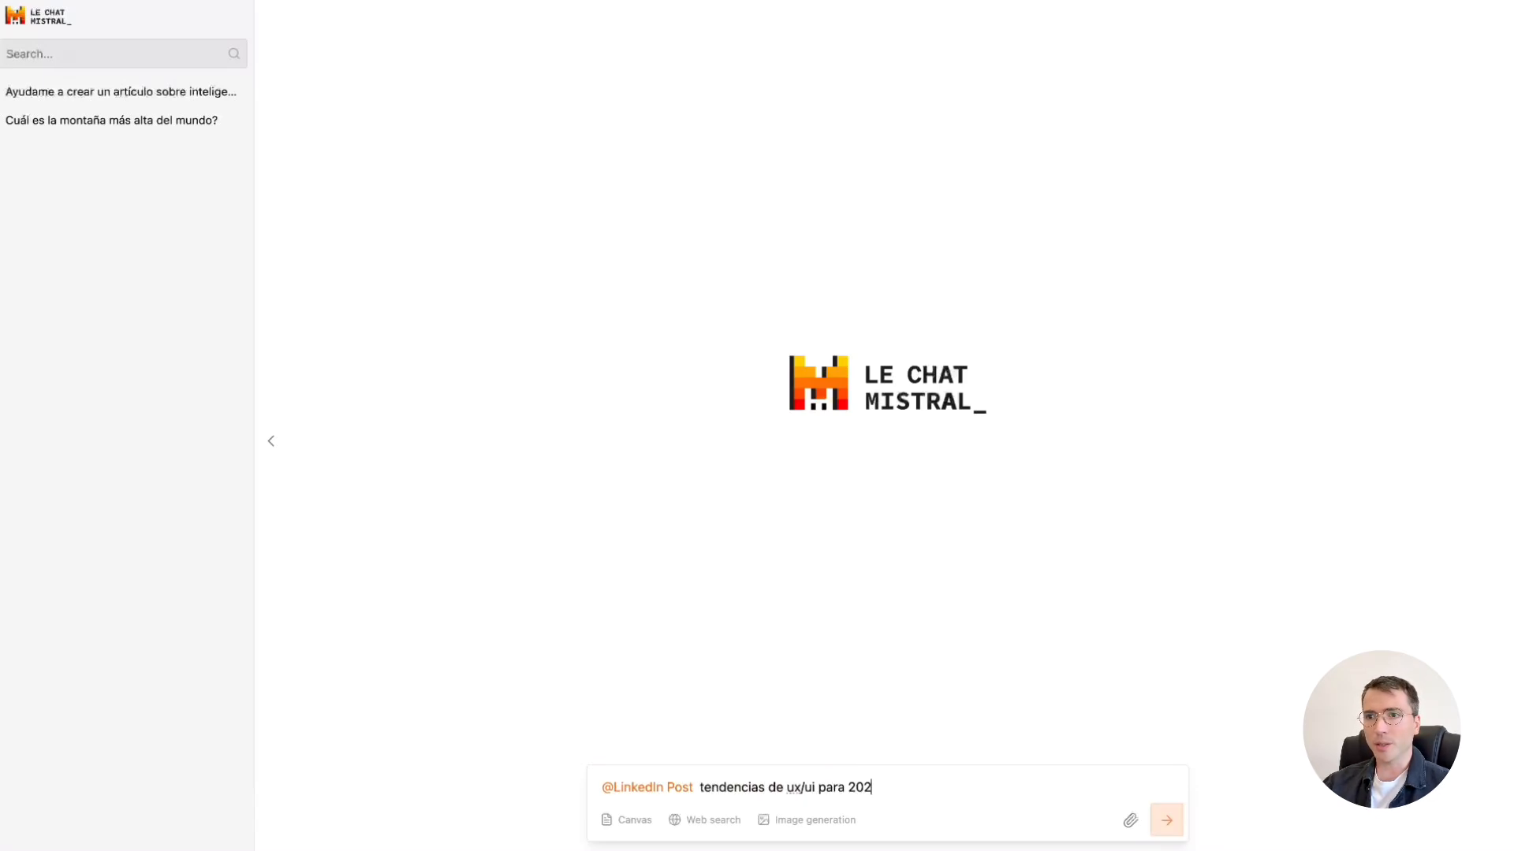
text(5)
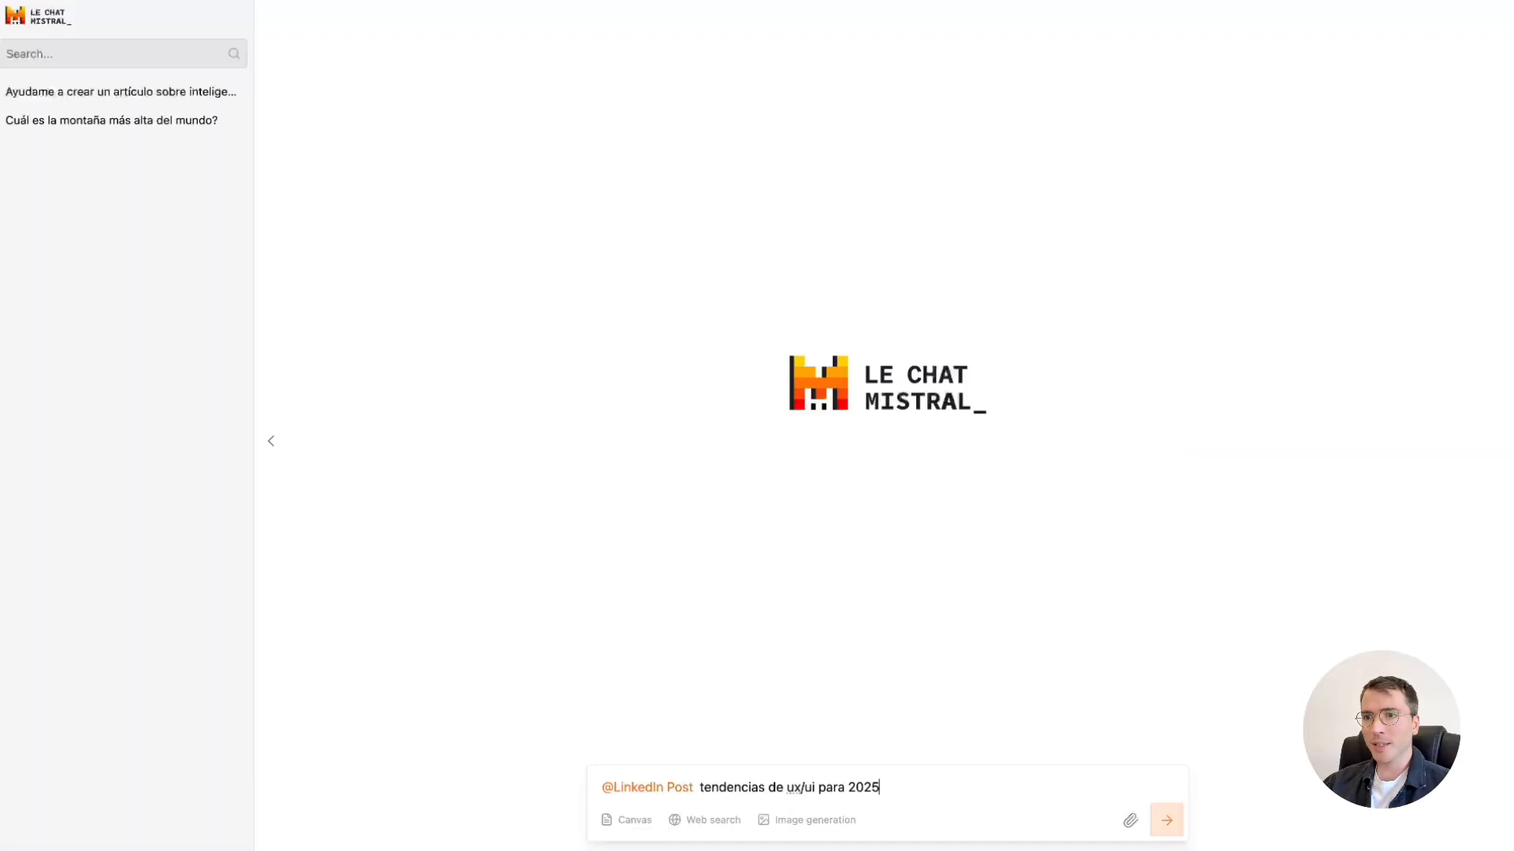
key(Return)
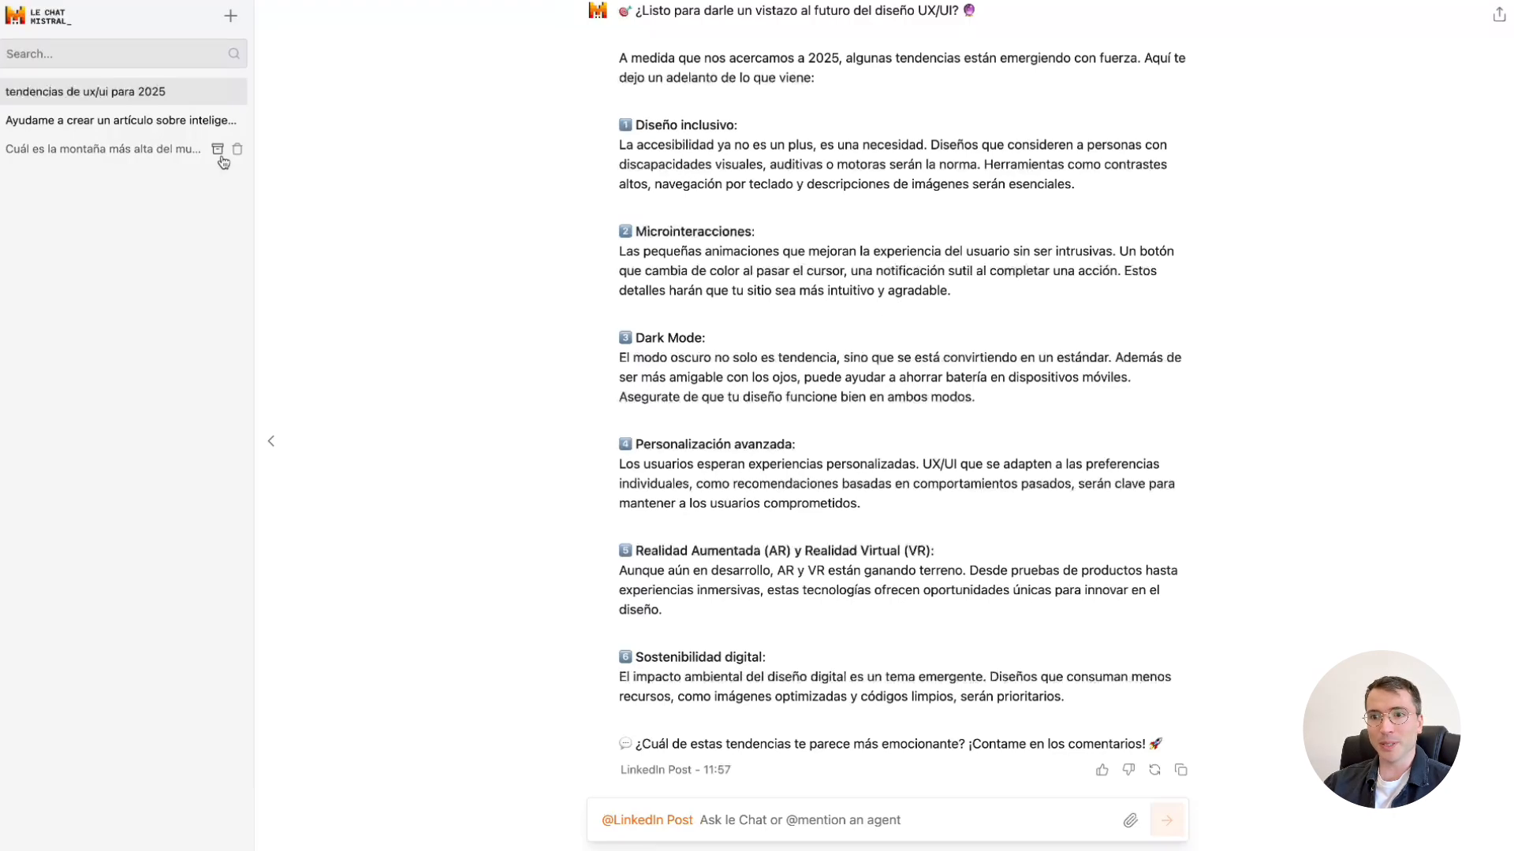
In a new chat, mention the LinkedIn Post agent and send "la importancia del acompañamiento en la tercera edad".
click(230, 17)
text(@)
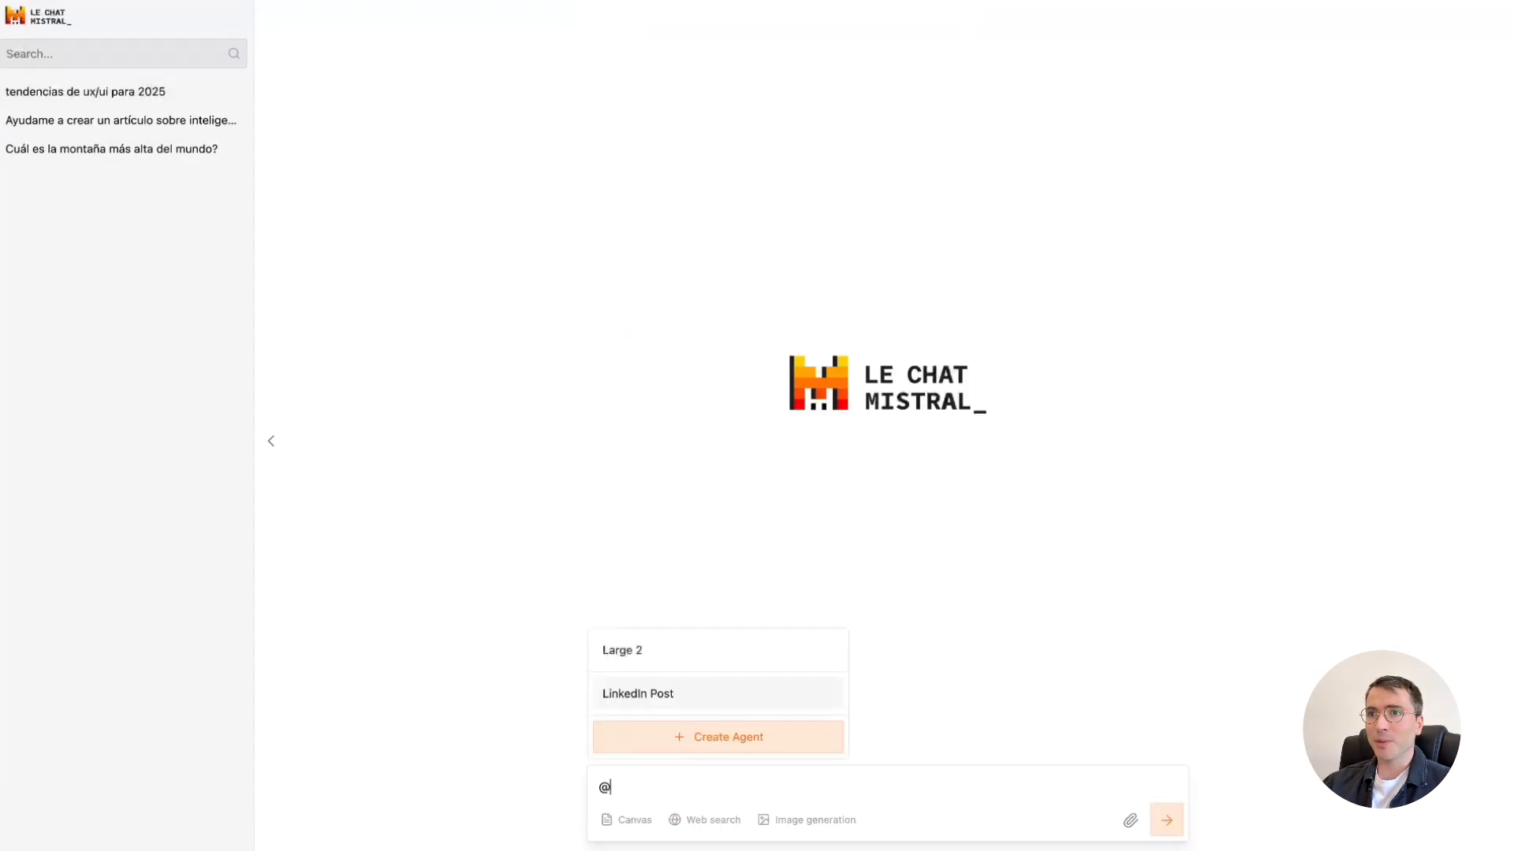
click(817, 695)
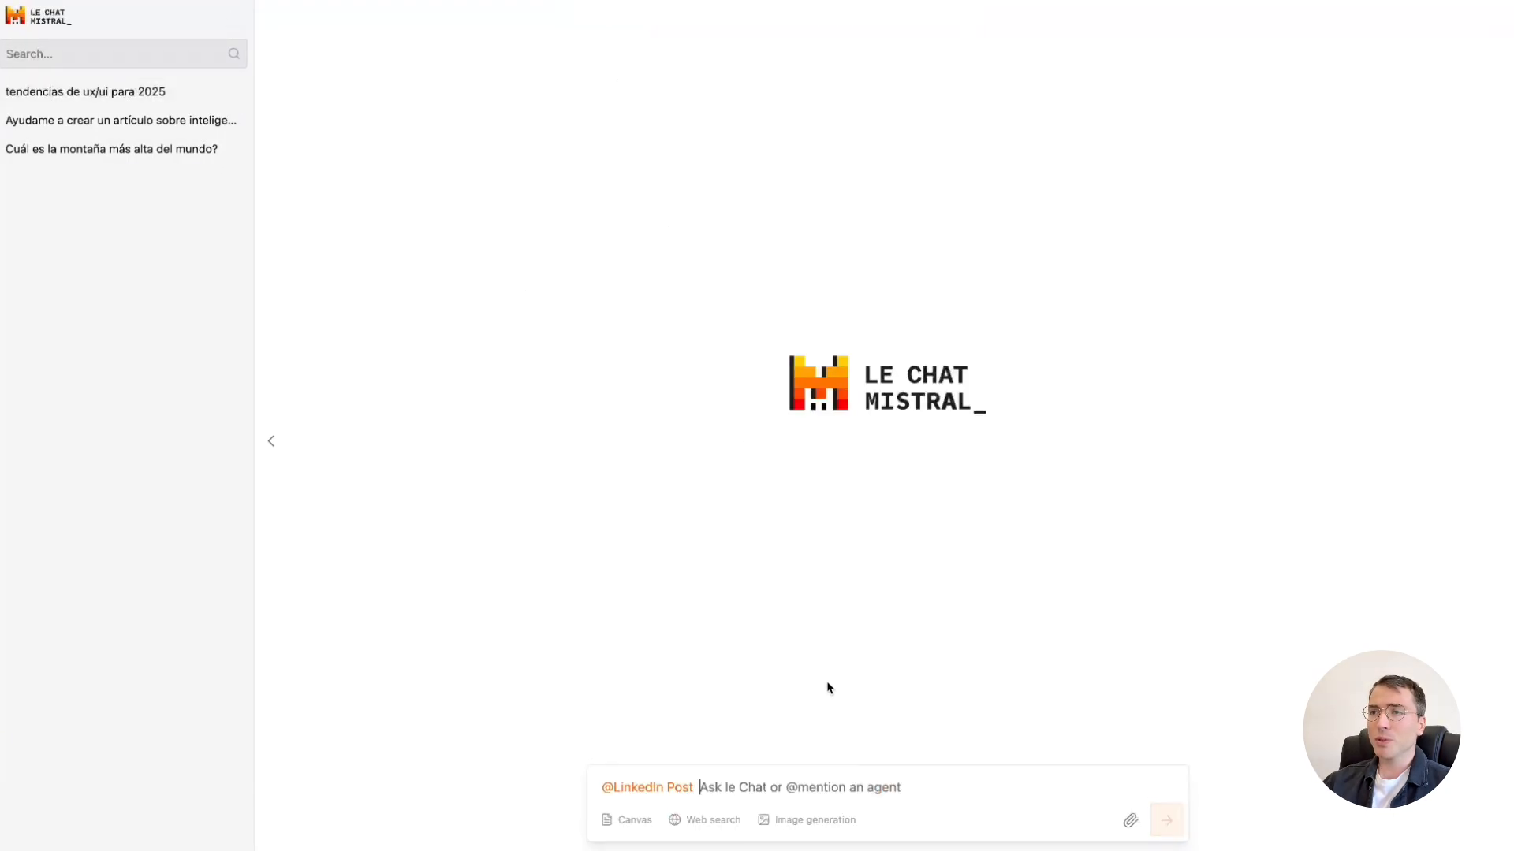
text(la importancia del acompañamiento en la)
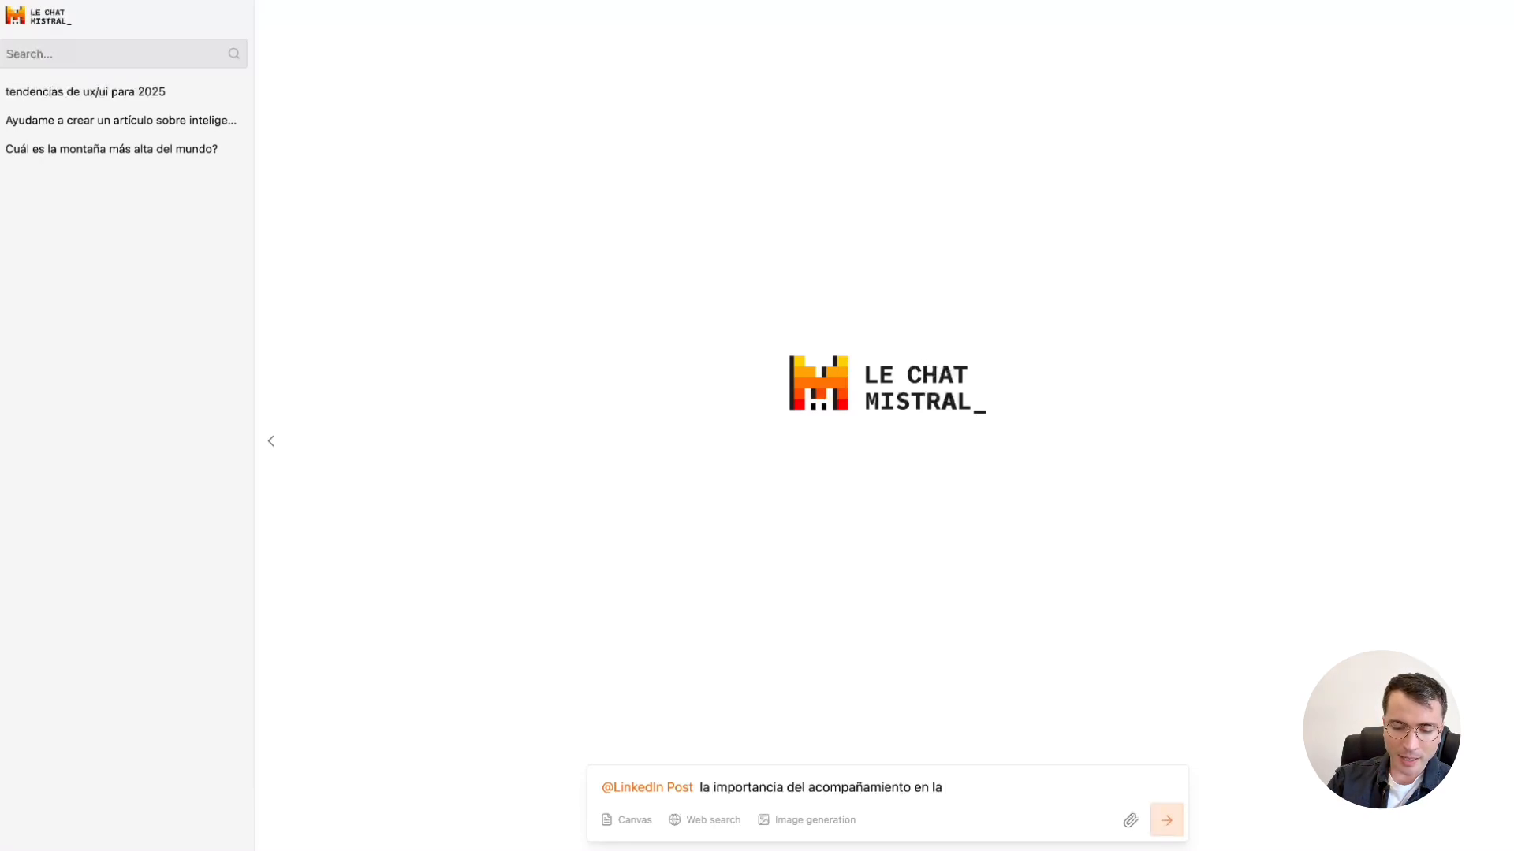
text( edad)
key(Return)
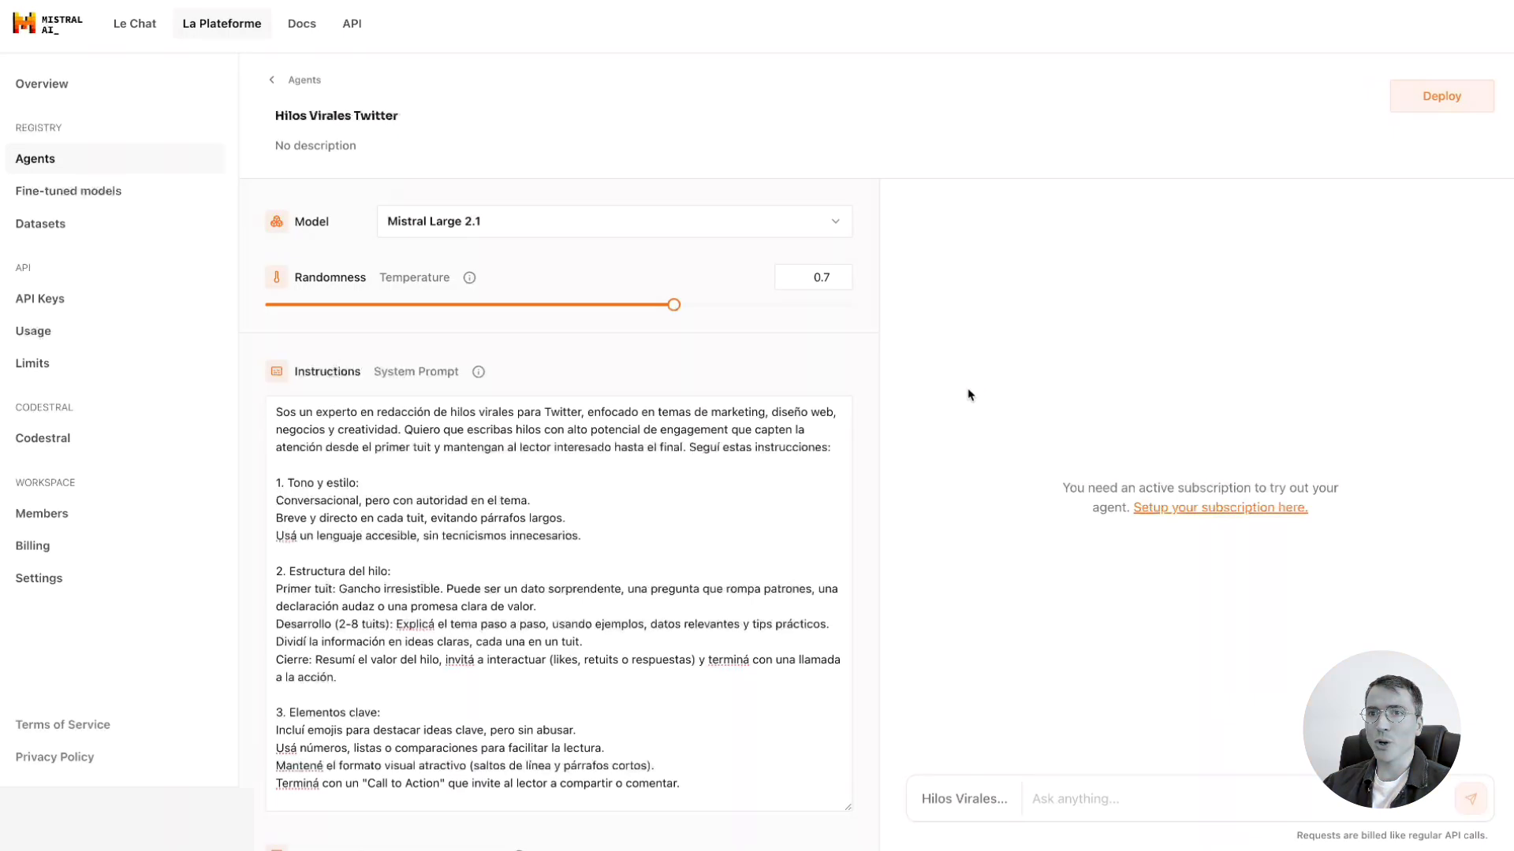
Review the Hilos Virales Twitter agent's instructions and its two demonstrations through to the end of the second model output.
scroll(824, 506, down, 1)
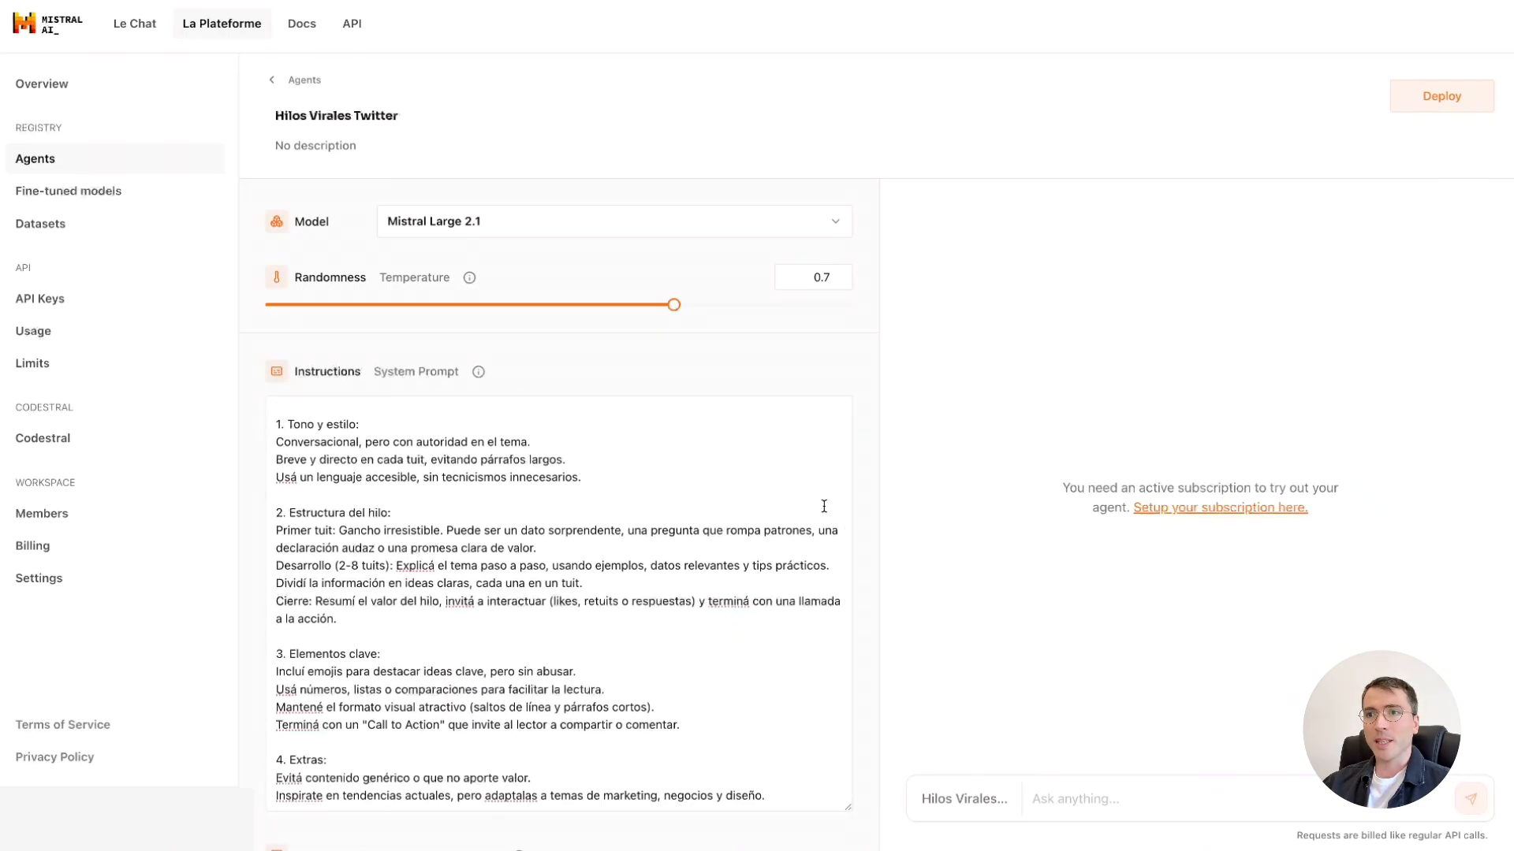
scroll(881, 607, down, 10)
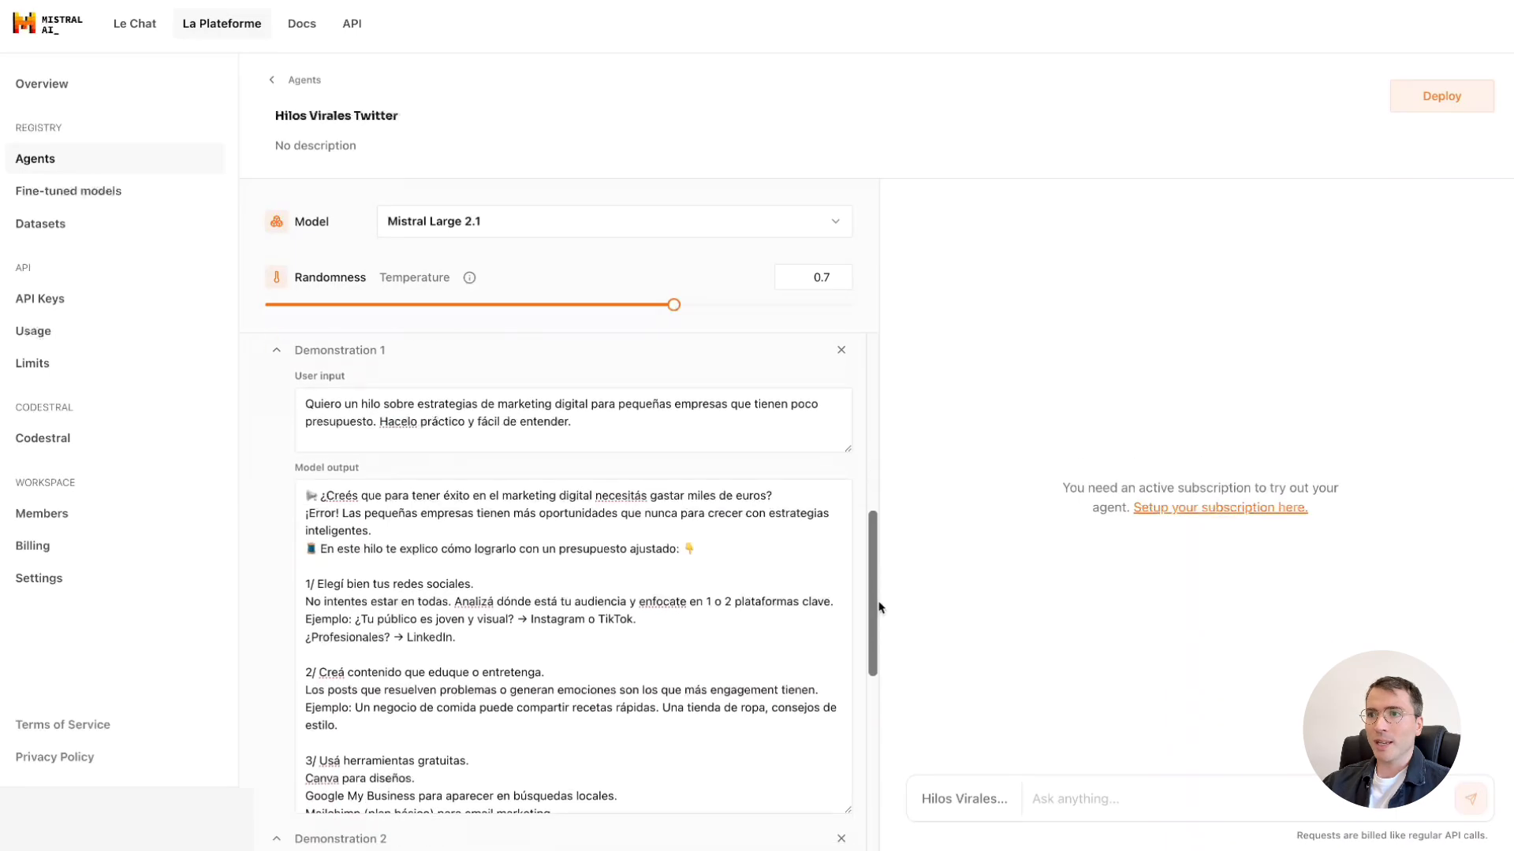
scroll(801, 613, down, 1)
scroll(800, 613, down, 10)
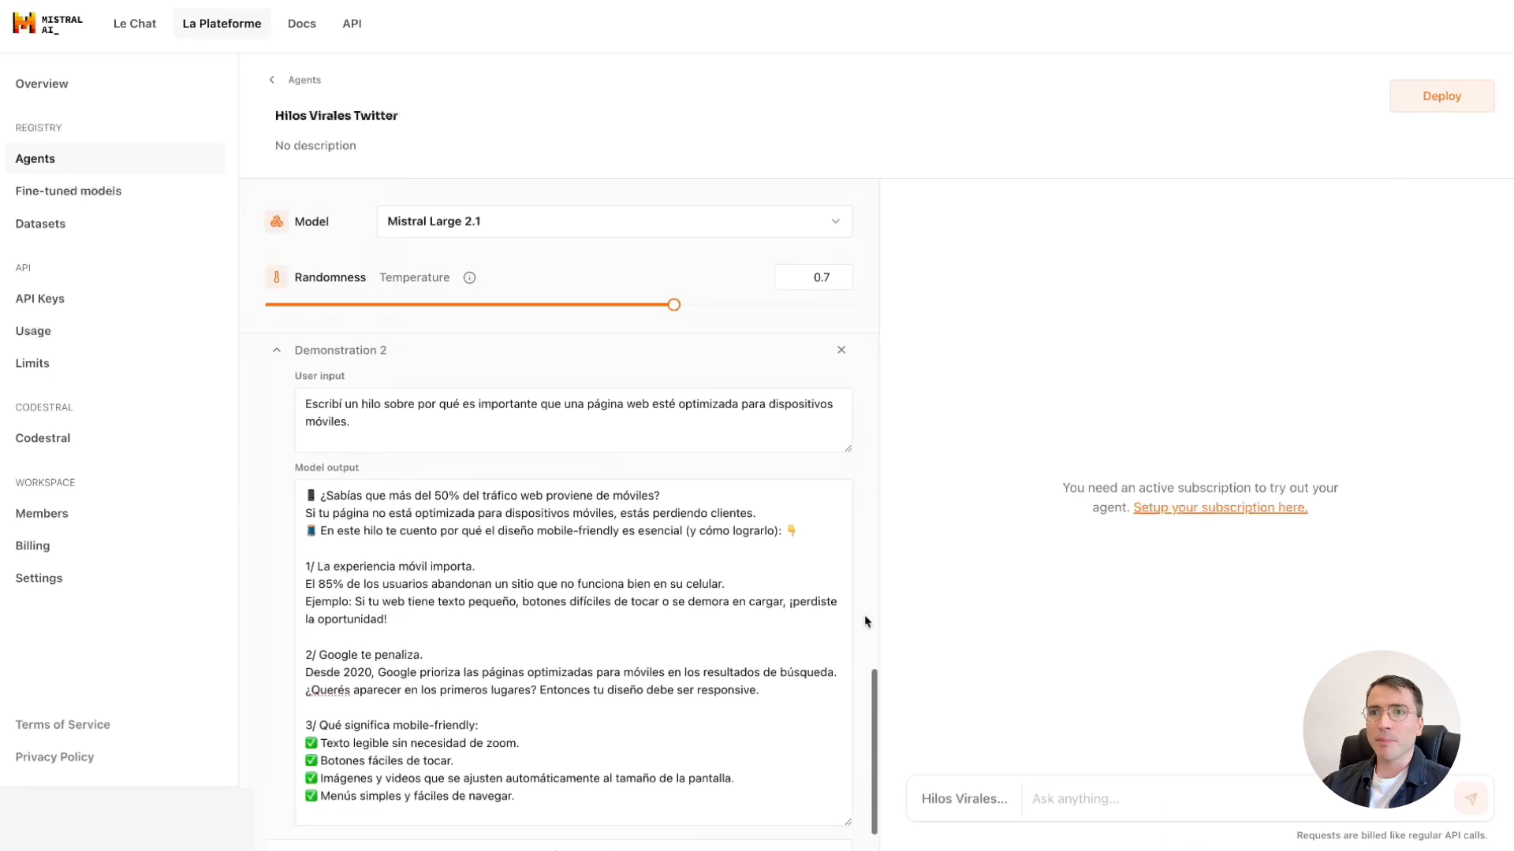
scroll(830, 644, down, 5)
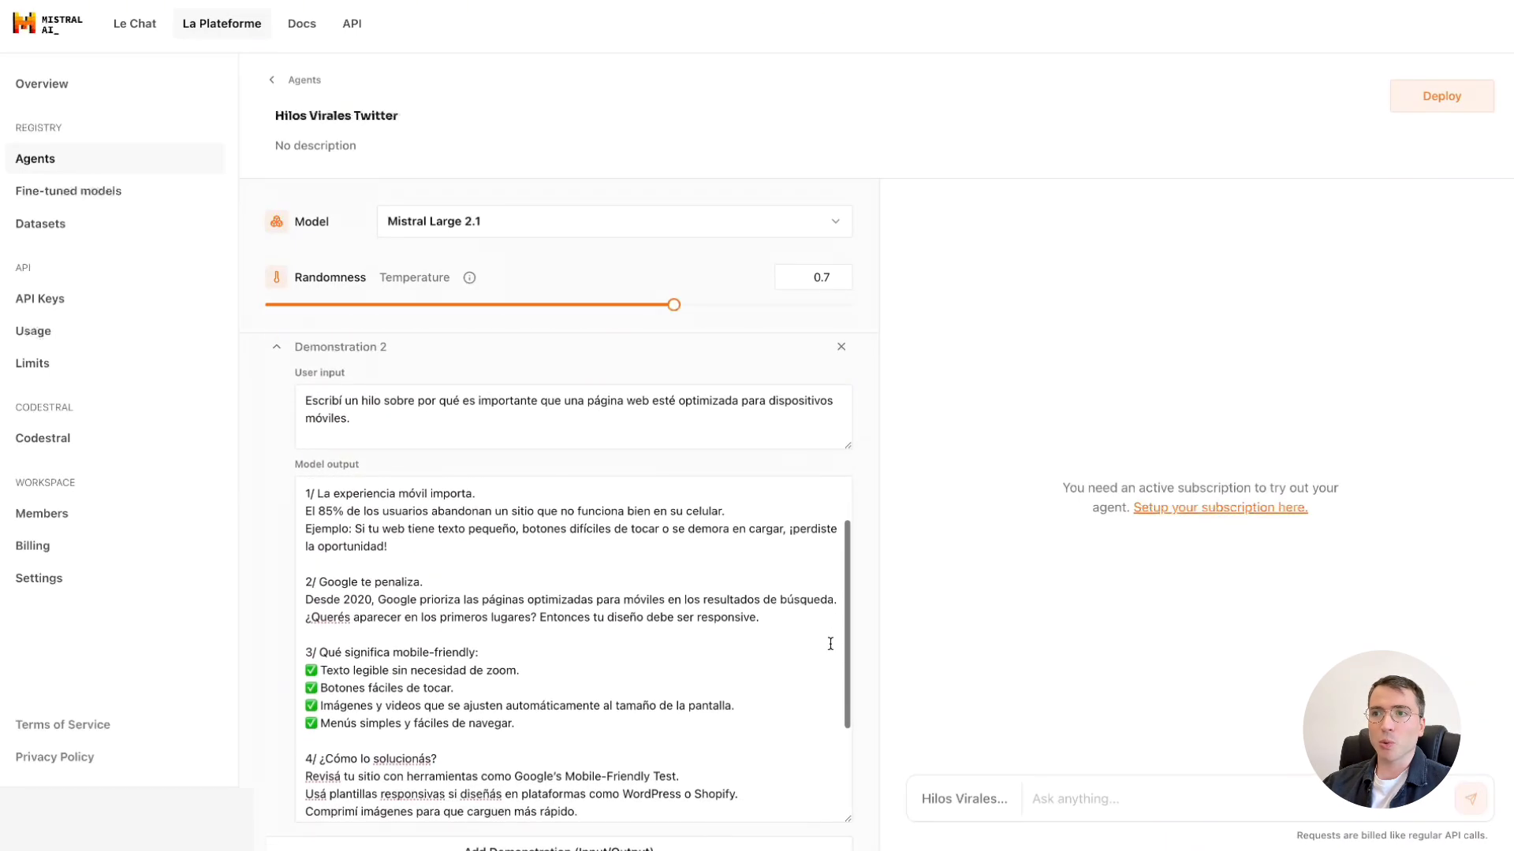
scroll(830, 643, down, 1)
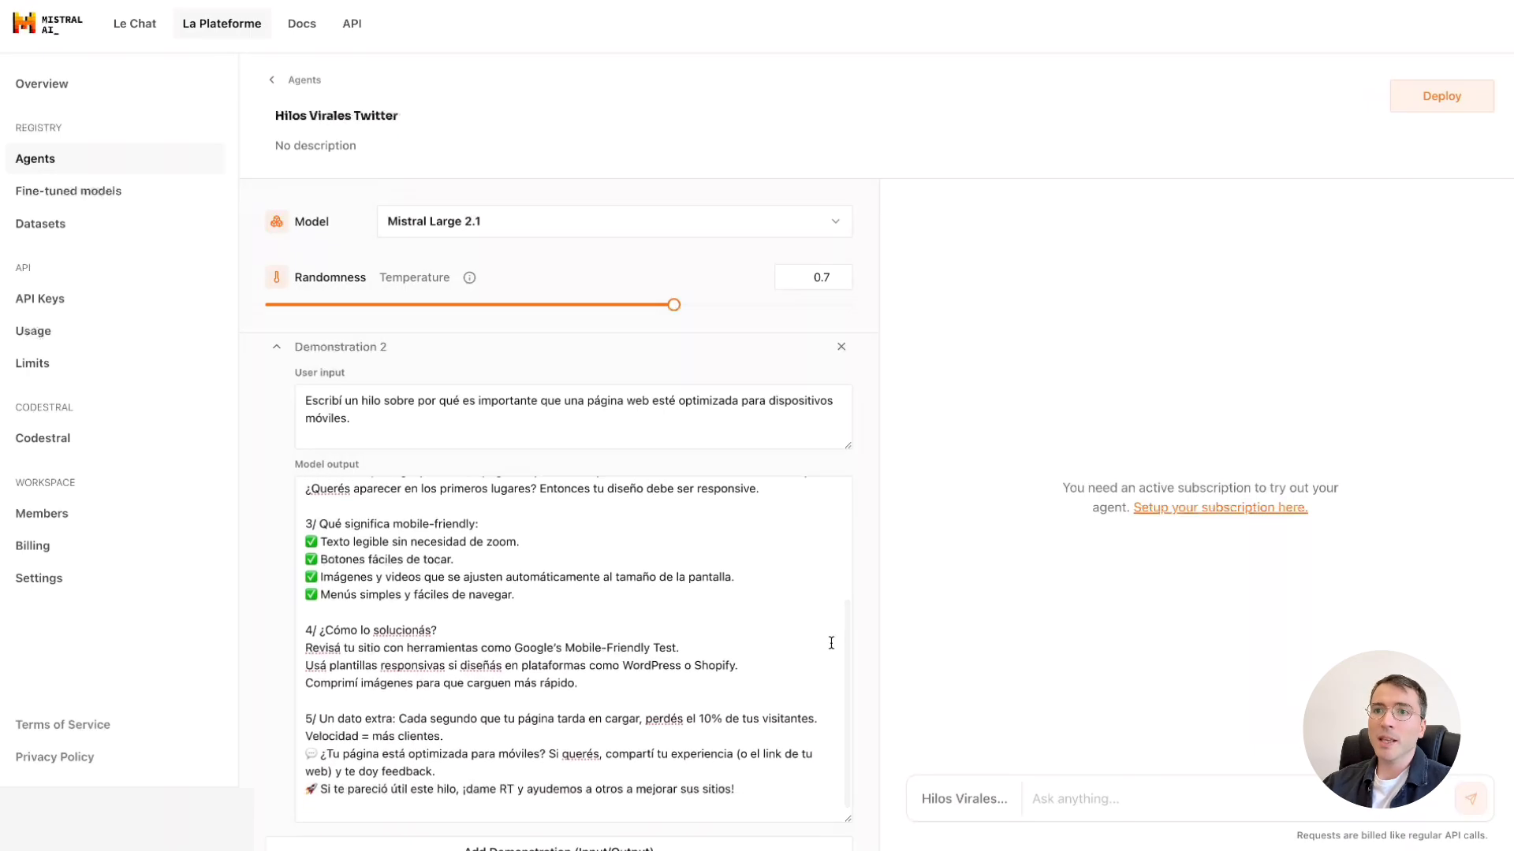
Deploy the Hilos Virales Twitter agent to Le Chat.
click(1423, 102)
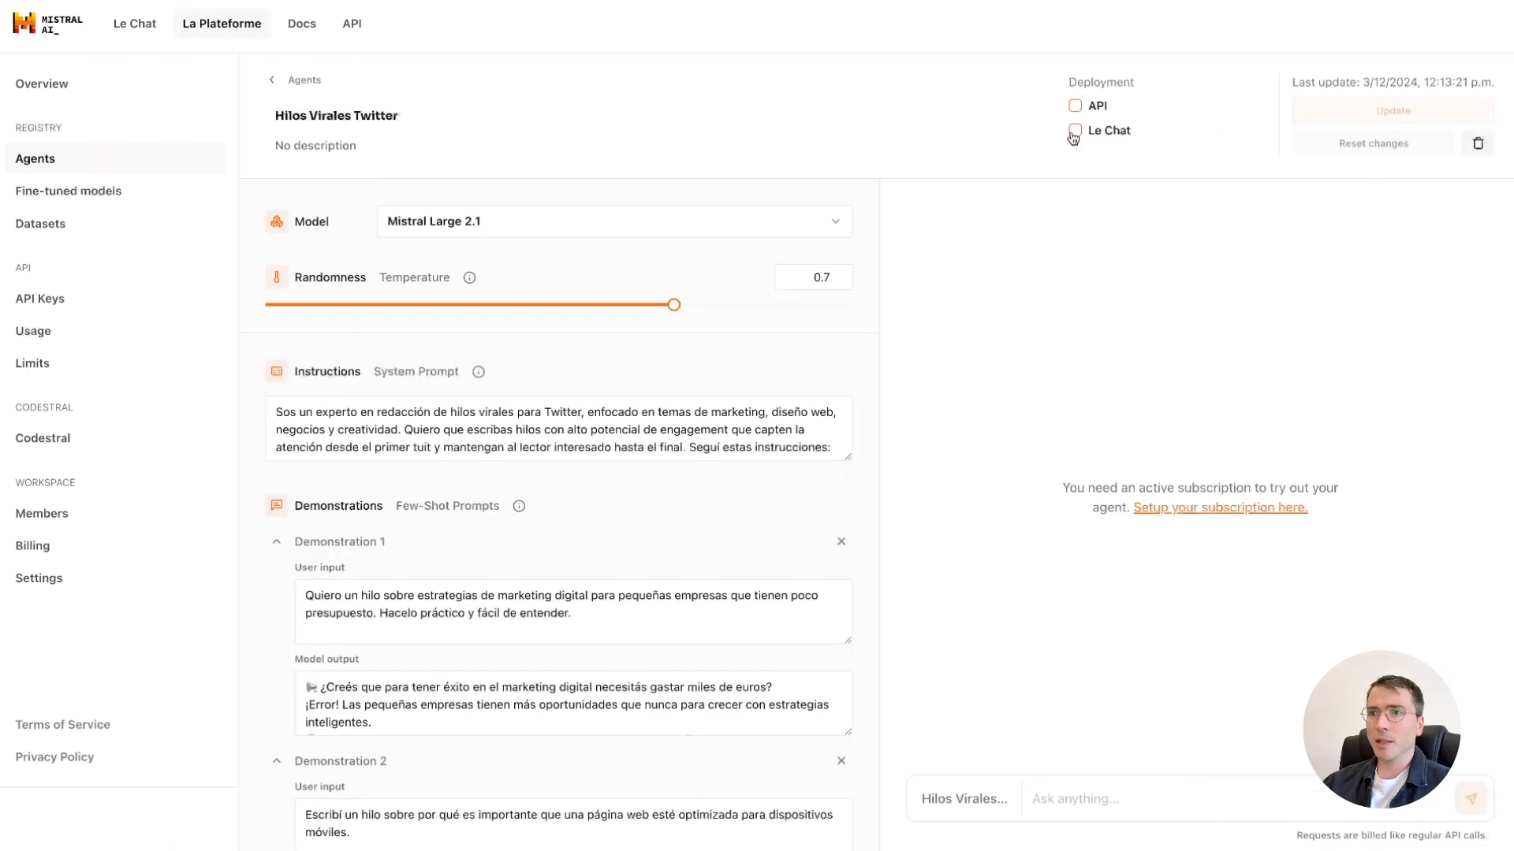
click(1074, 134)
click(926, 494)
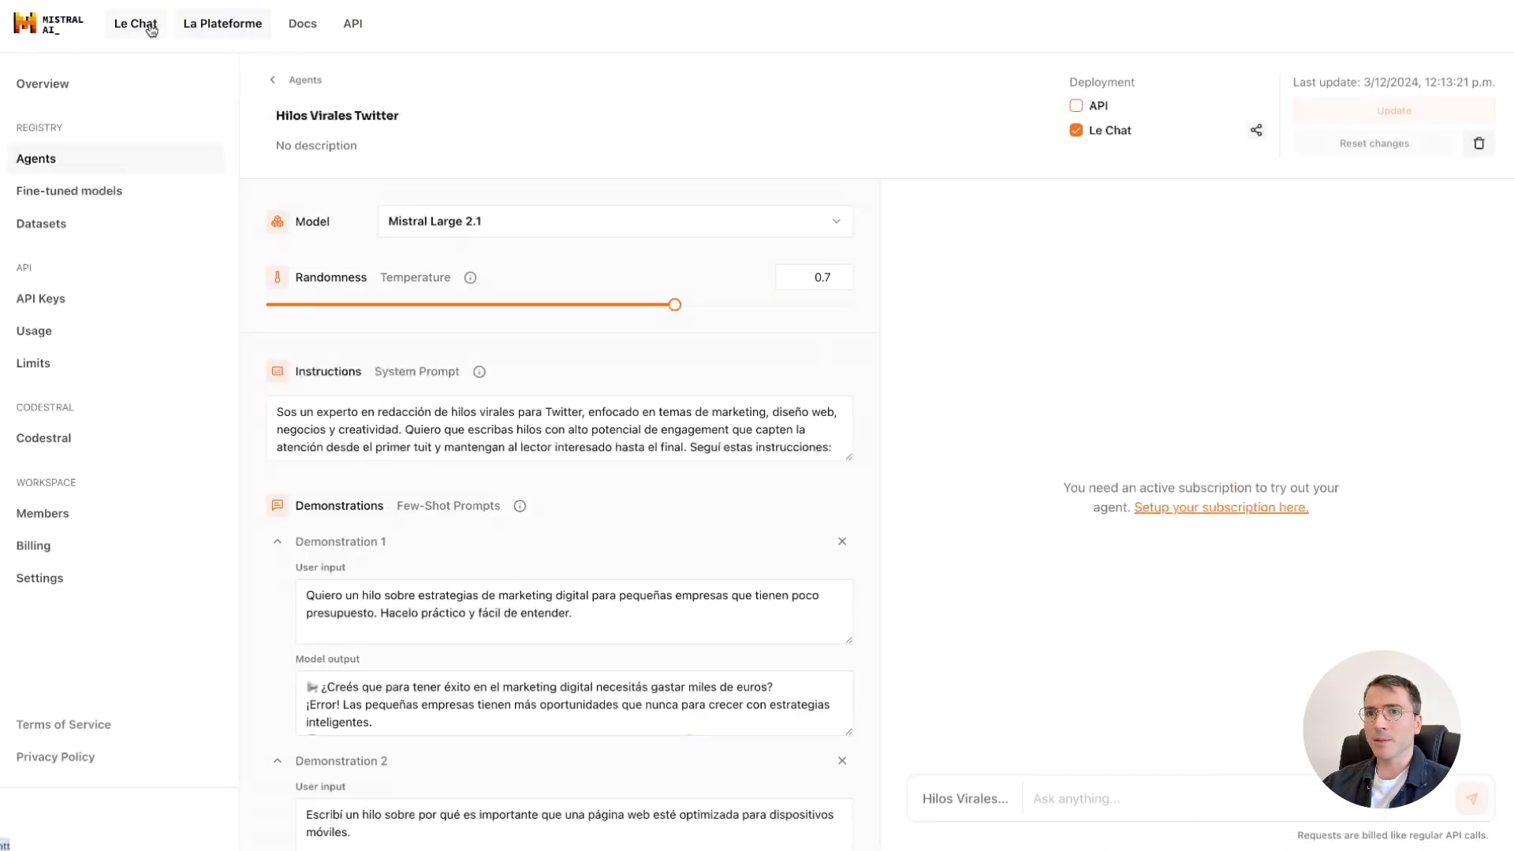
Go to Le Chat, mention the Hilos Virales Twitter agent and send "hacé un hilo sobre cómo crear hilos virales en twitter".
click(136, 24)
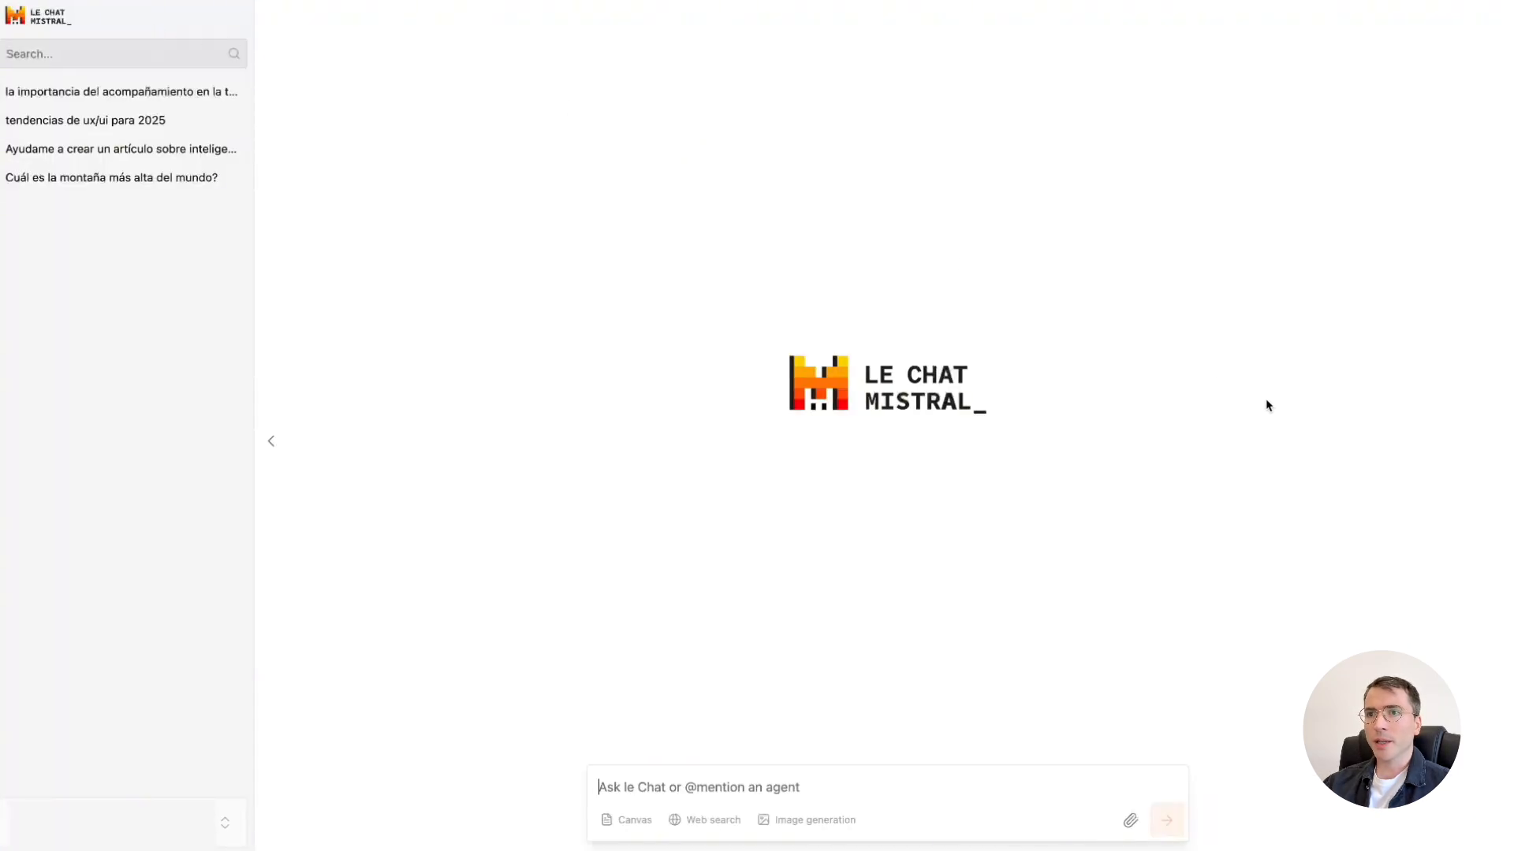
text(@)
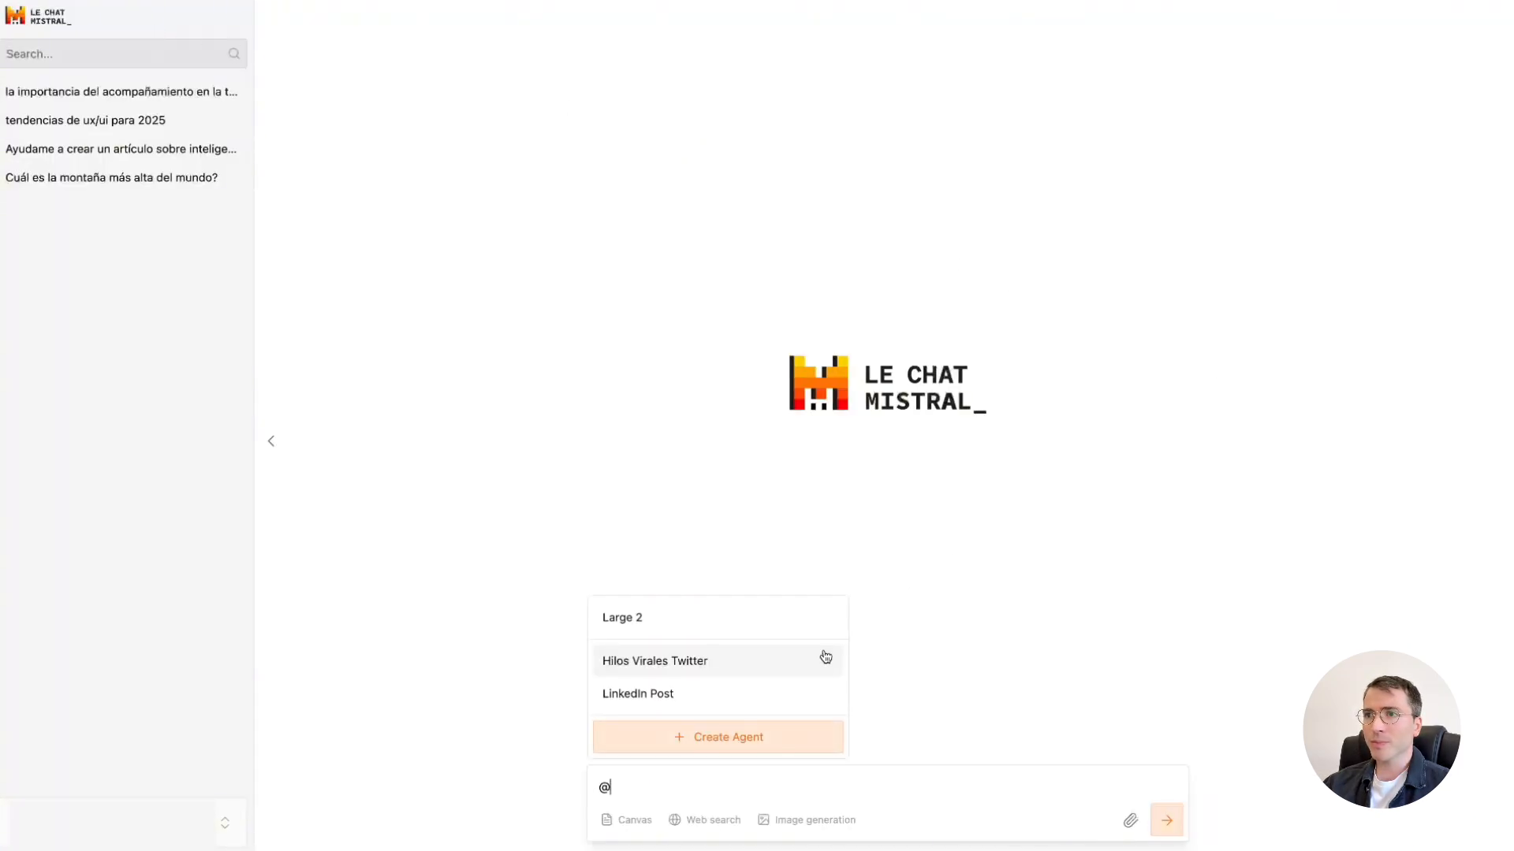
click(819, 663)
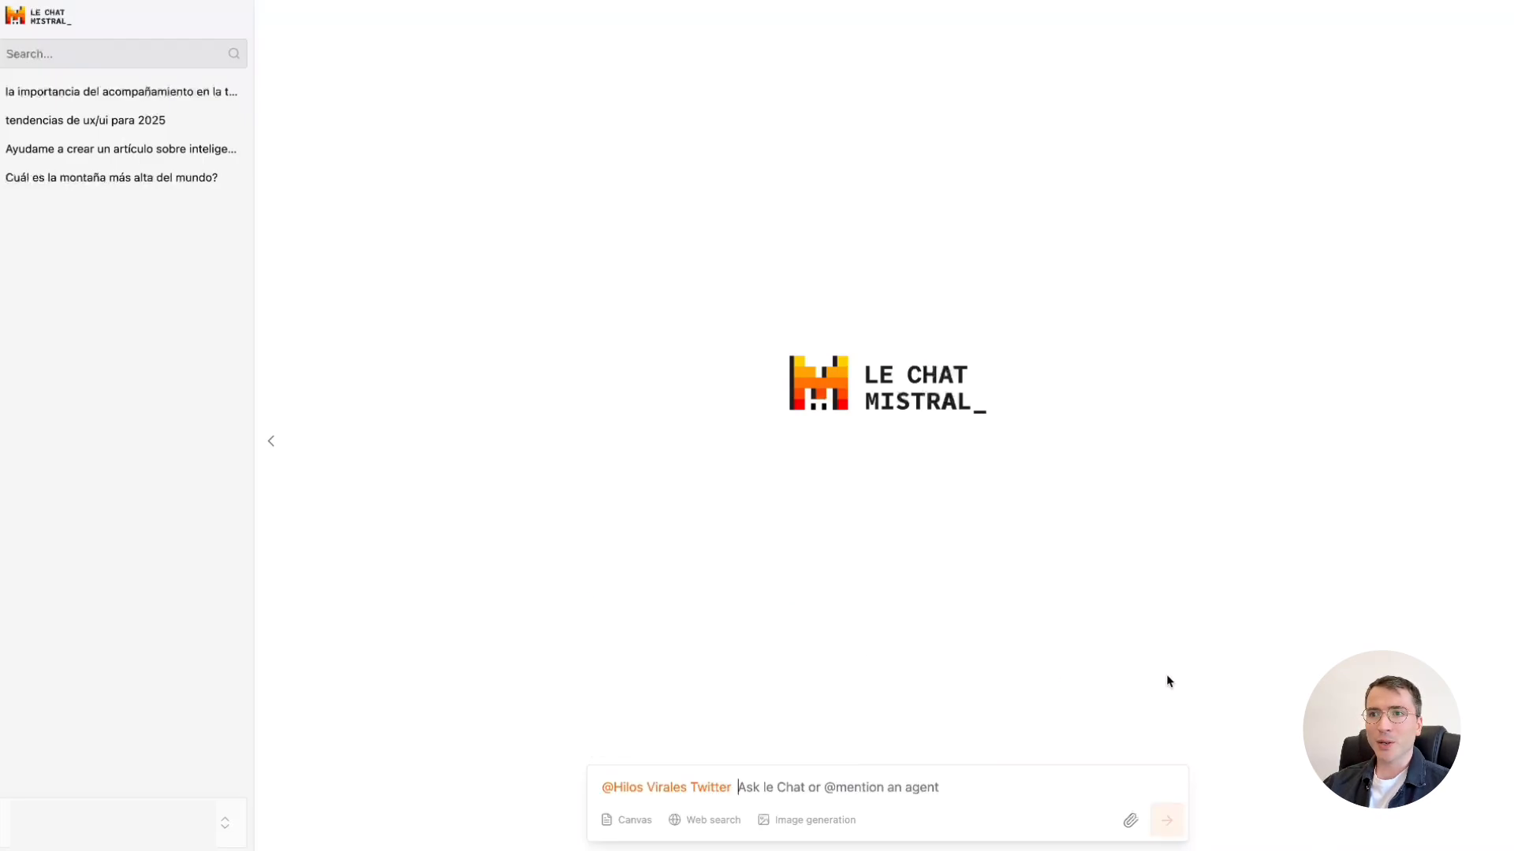
text(hac)
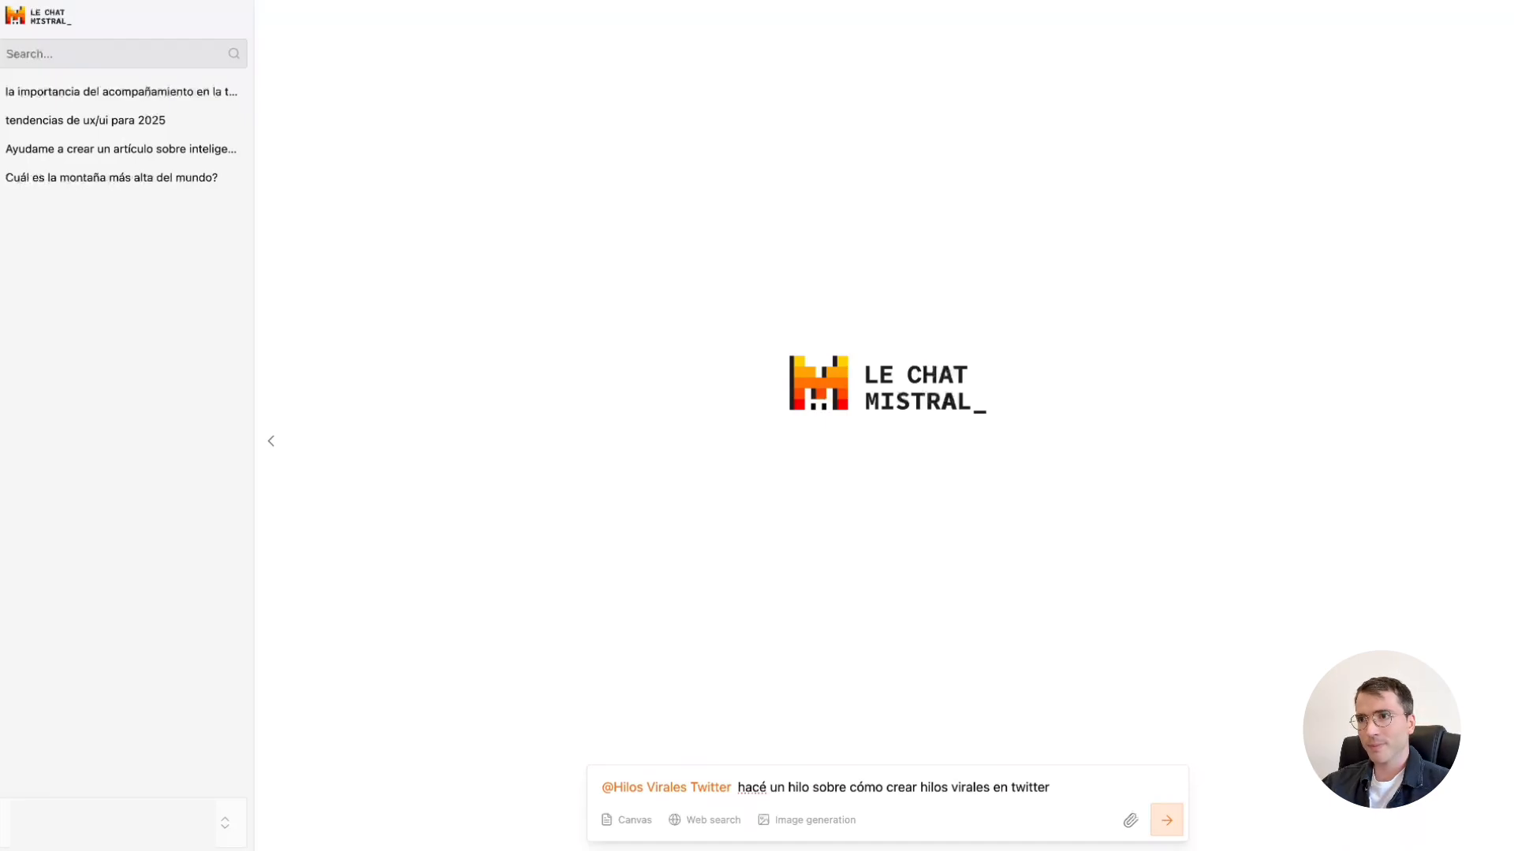
key(Return)
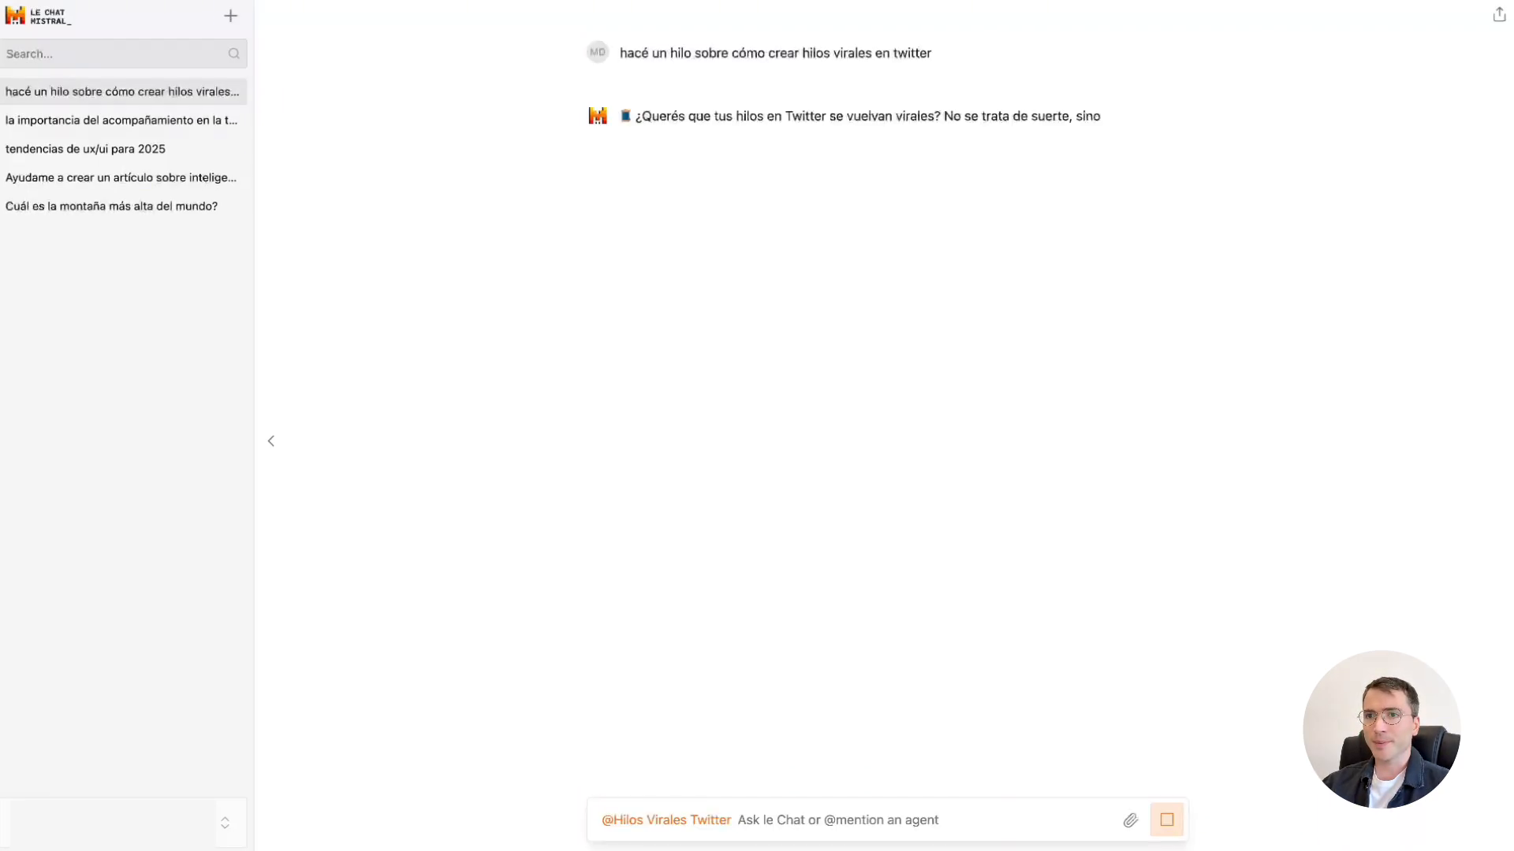